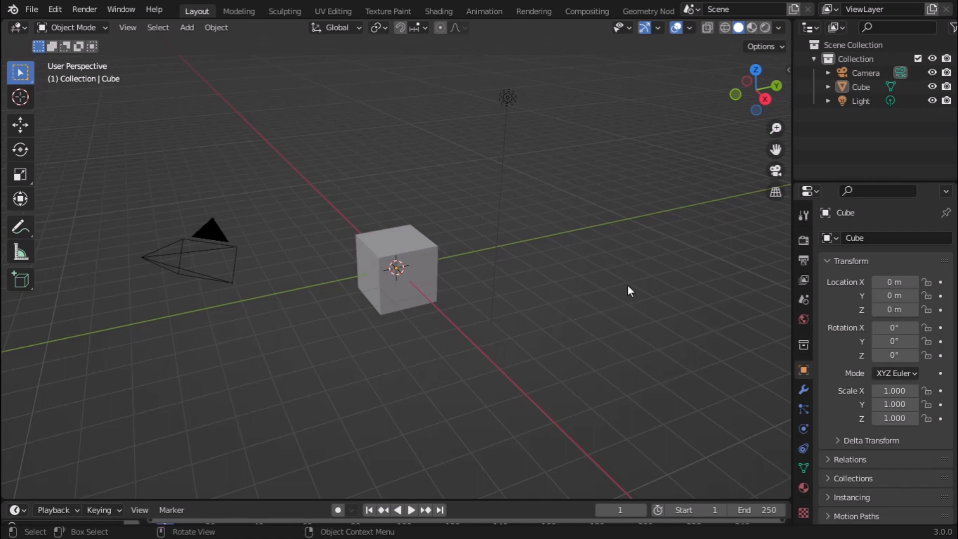
pyautogui.click(431, 288)
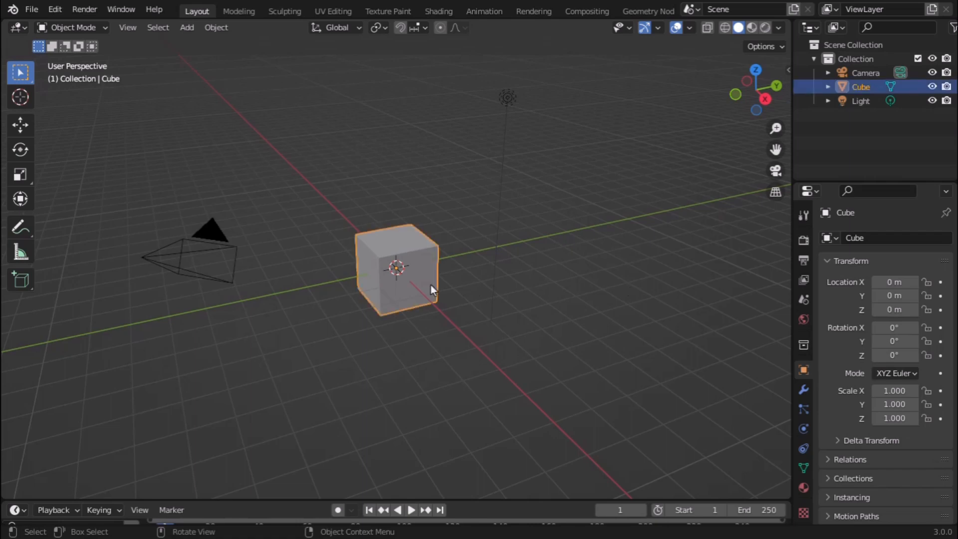
pyautogui.click(803, 389)
pyautogui.click(855, 237)
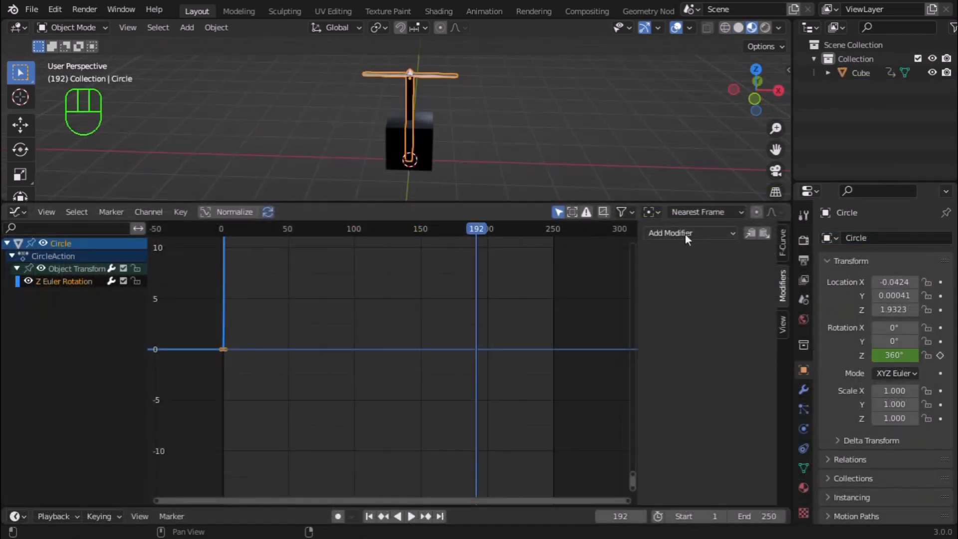
pyautogui.click(685, 235)
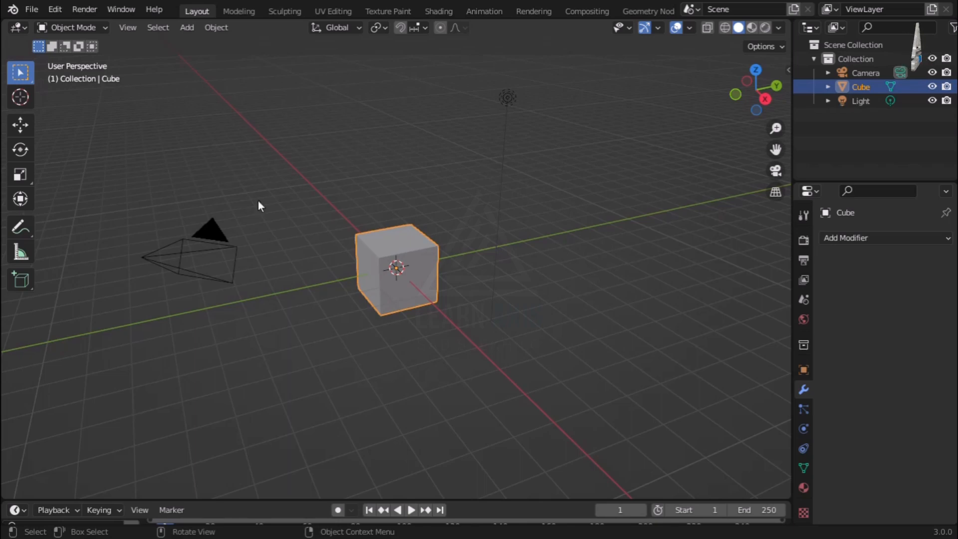
# Open Cycles Example.blend from the Desktop folder without saving the changes to the untitled scene
pyautogui.click(32, 9)
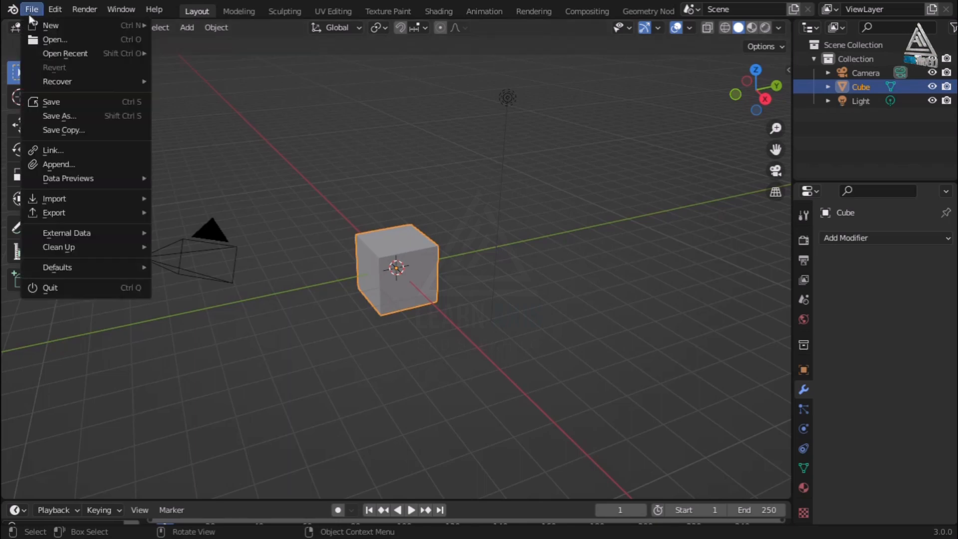
pyautogui.click(40, 40)
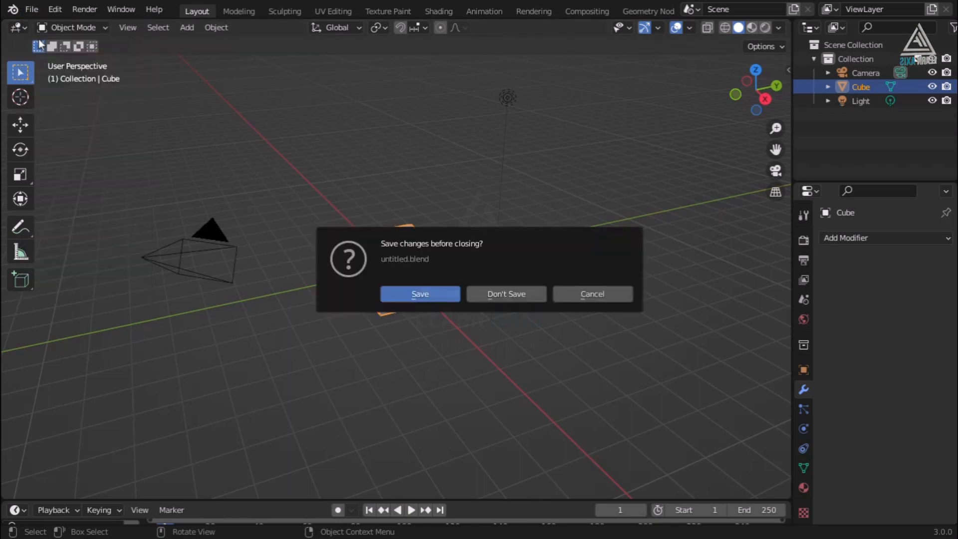
pyautogui.click(492, 294)
pyautogui.click(569, 150)
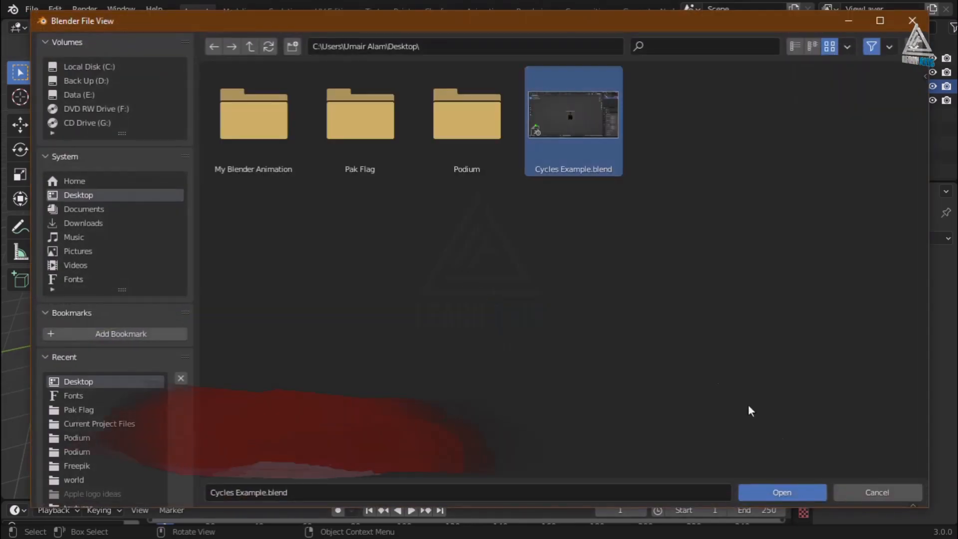
pyautogui.click(799, 492)
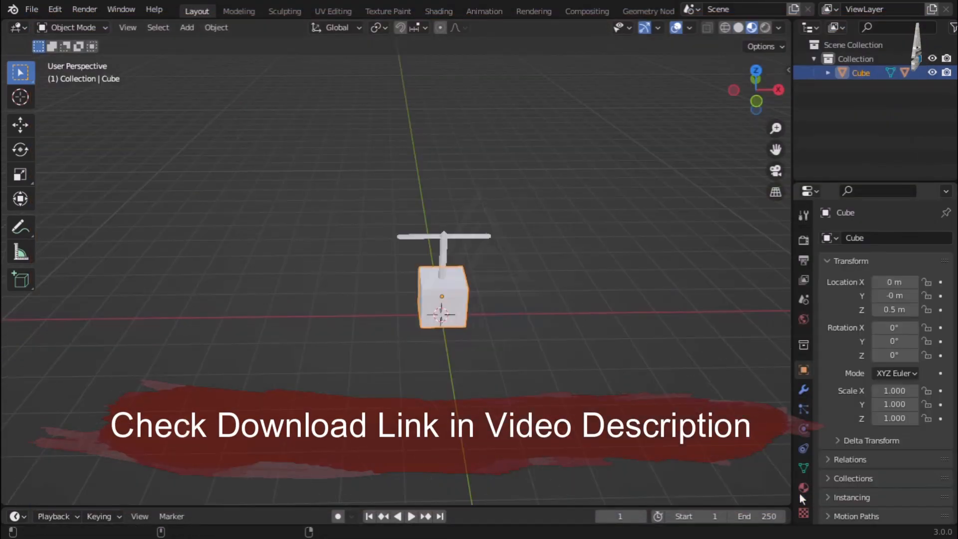
# Examine the base cube and the propeller on its shaft from several viewing angles
pyautogui.click(578, 348)
pyautogui.scroll(4, 456, 271)
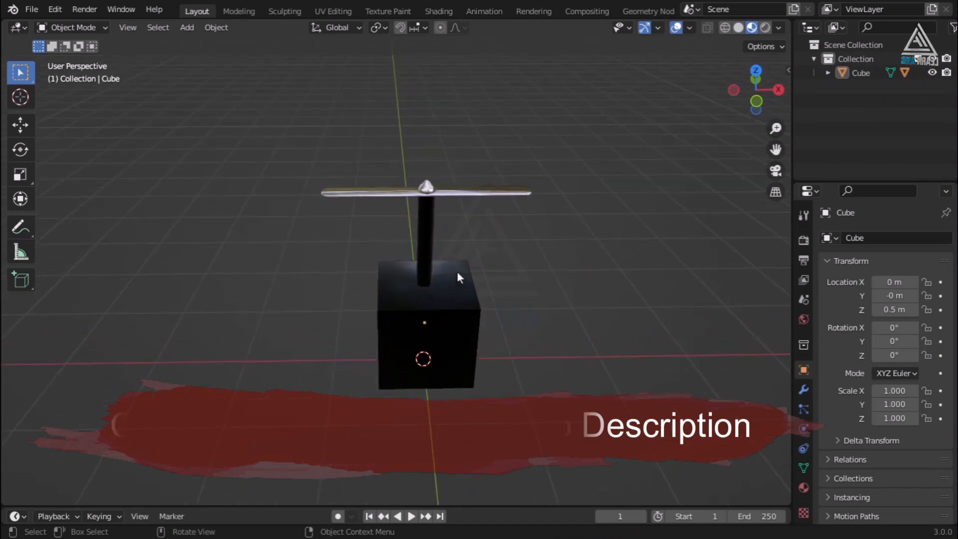
pyautogui.scroll(2, 458, 274)
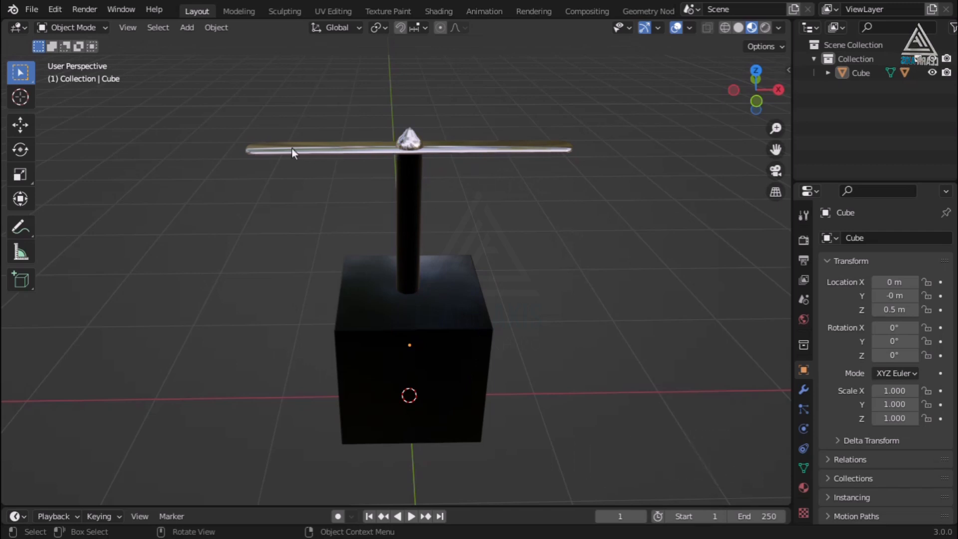
pyautogui.moveTo(595, 328); pyautogui.dragTo(586, 306, button='middle')
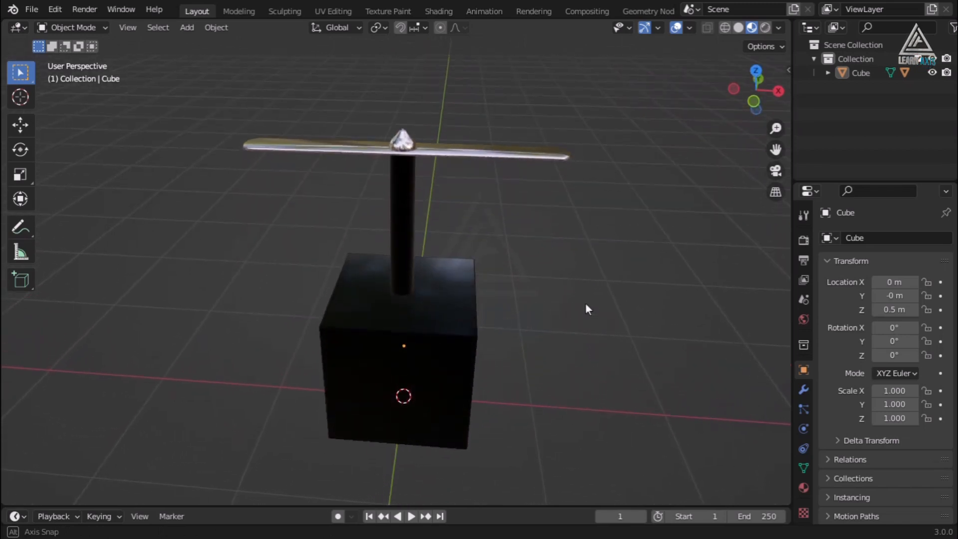
pyautogui.click(401, 145)
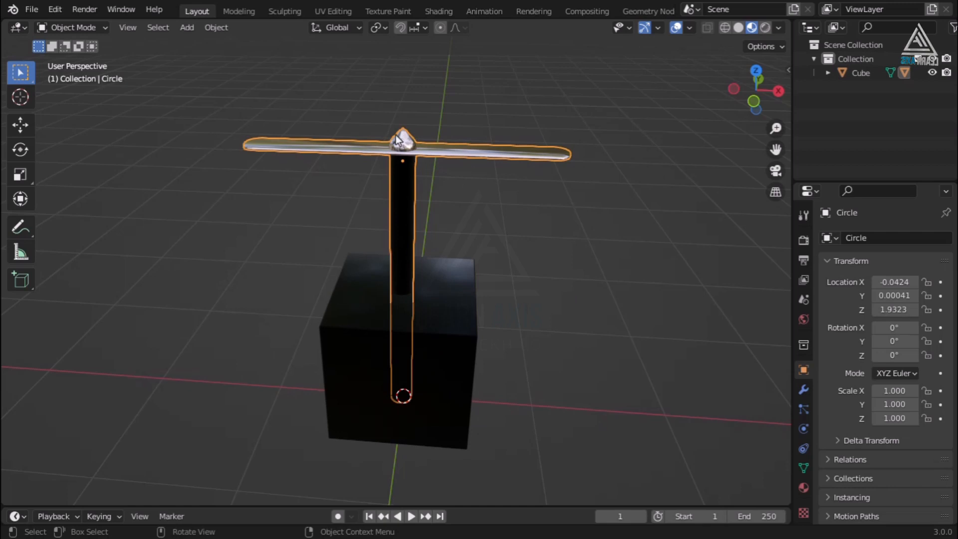
pyautogui.click(533, 240)
pyautogui.moveTo(532, 240); pyautogui.dragTo(552, 385, button='middle')
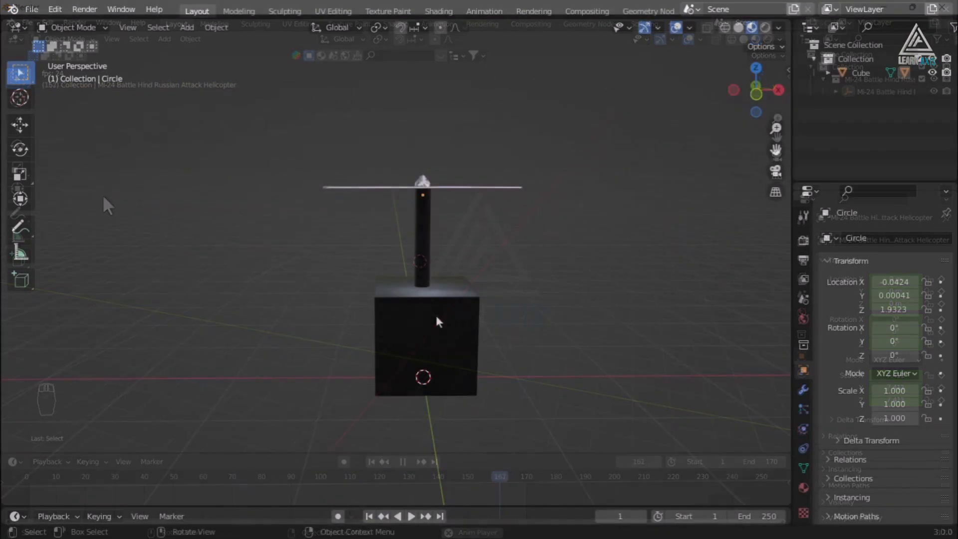
pyautogui.click(468, 336)
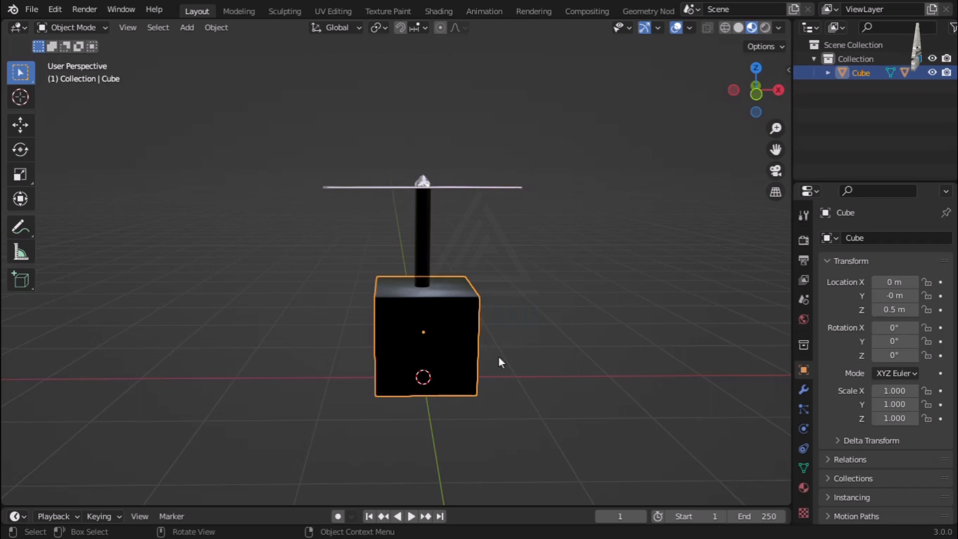
pyautogui.moveTo(509, 358); pyautogui.dragTo(498, 389, button='middle')
pyautogui.scroll(-3, 501, 393)
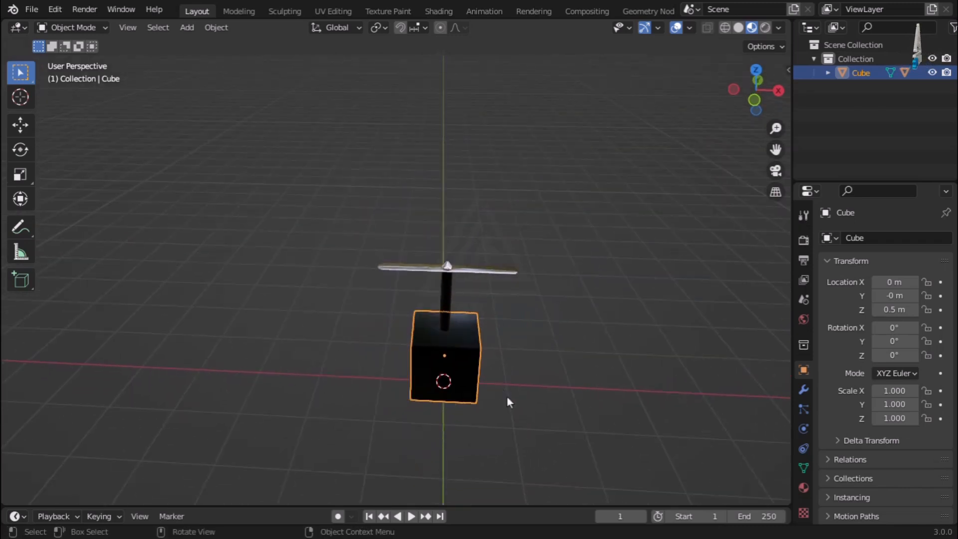
pyautogui.moveTo(612, 454); pyautogui.dragTo(612, 415, button='middle')
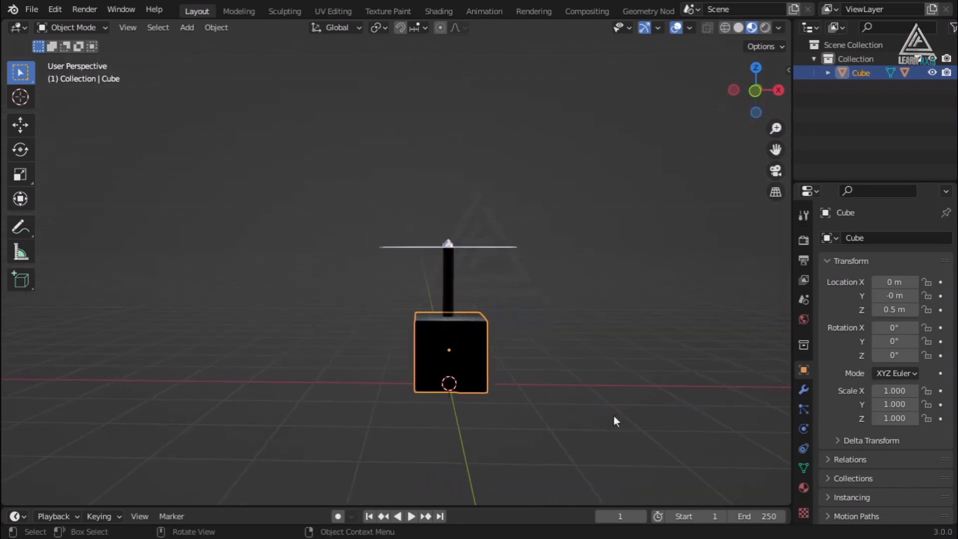
# Enlarge the timeline area and switch the viewport to the front orthographic view with the propeller model in frame
pyautogui.moveTo(525, 505); pyautogui.dragTo(540, 361)
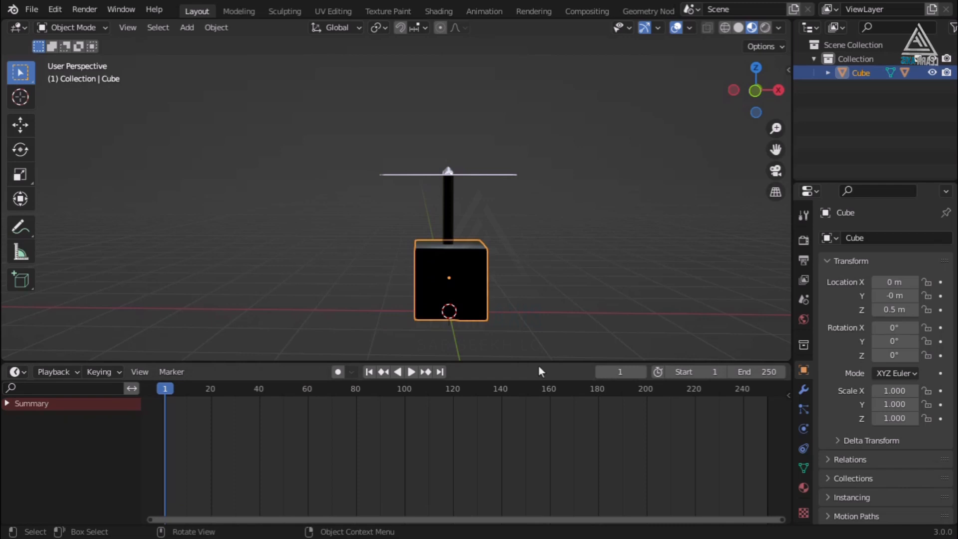
pyautogui.click(556, 316)
pyautogui.press('KP_1')
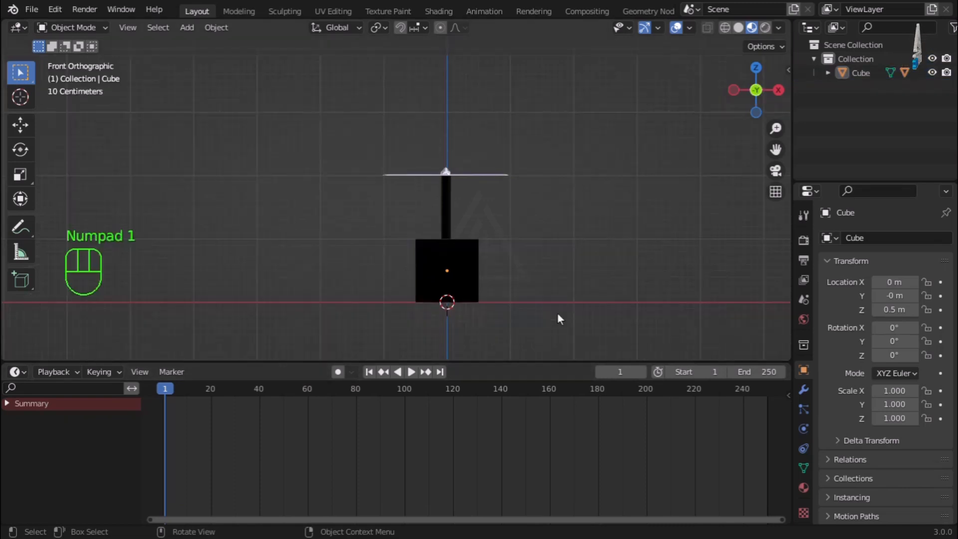
pyautogui.moveTo(775, 149); pyautogui.dragTo(711, 93)
pyautogui.scroll(-5, 451, 211)
pyautogui.scroll(3, 379, 182)
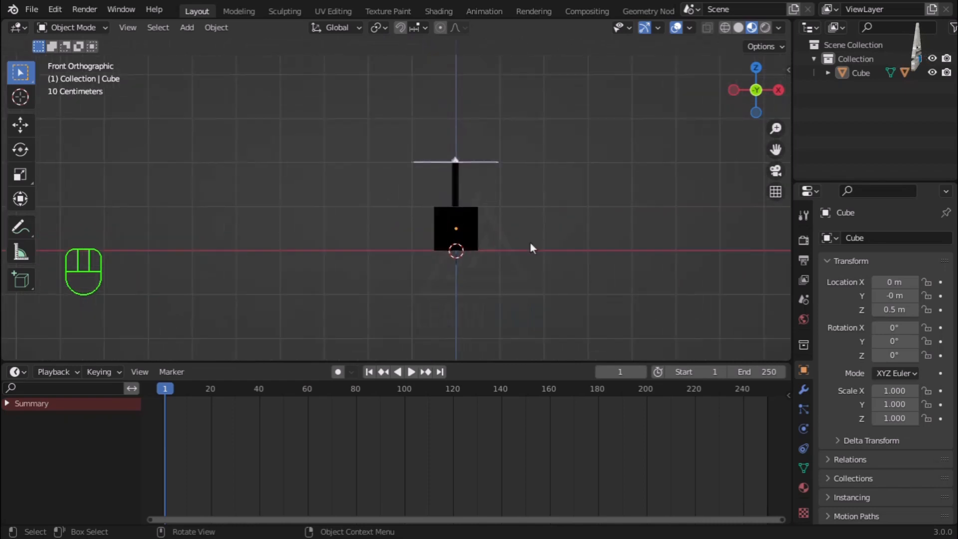
pyautogui.scroll(-1, 544, 248)
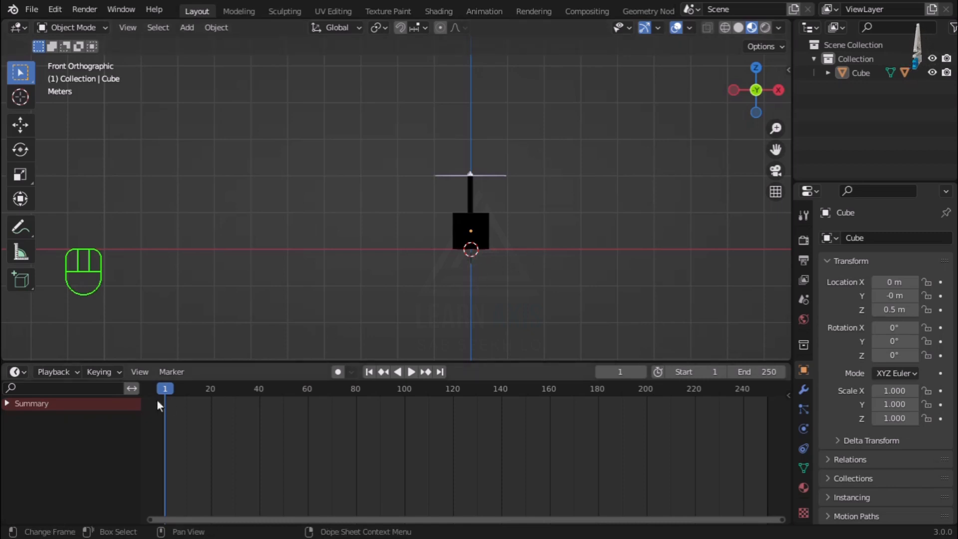
# Keyframe the base cube's current X location on frame 1, and keyframe it at -4 m on frame 48
pyautogui.click(482, 237)
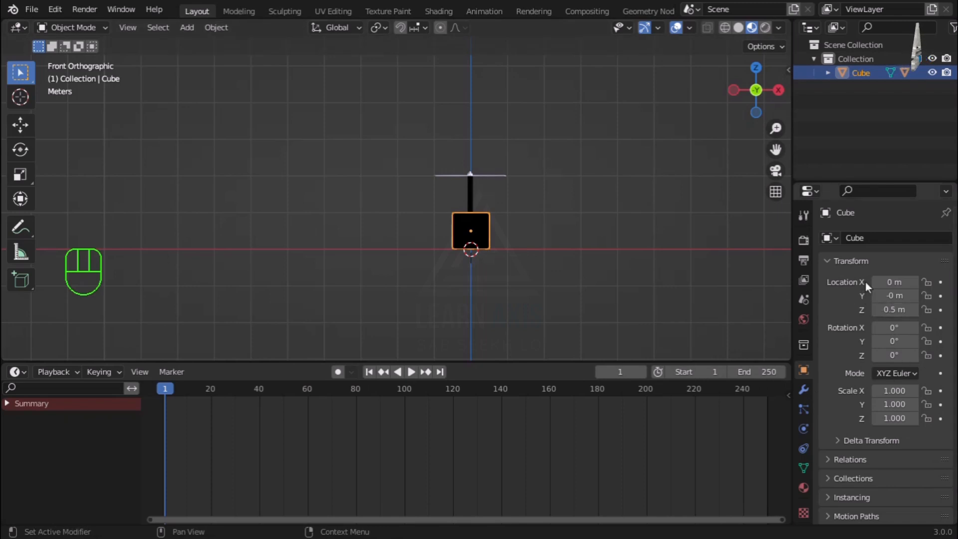
pyautogui.click(940, 283)
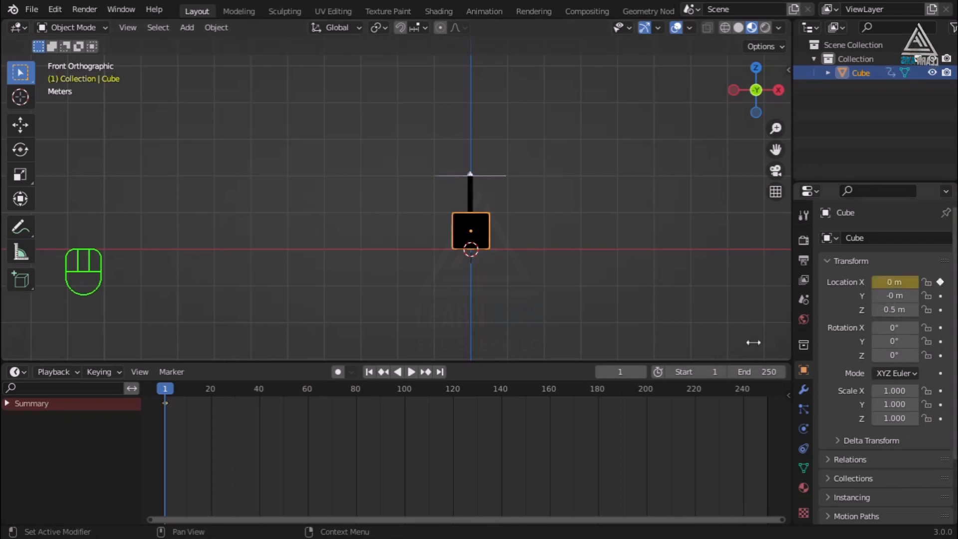
pyautogui.click(622, 375)
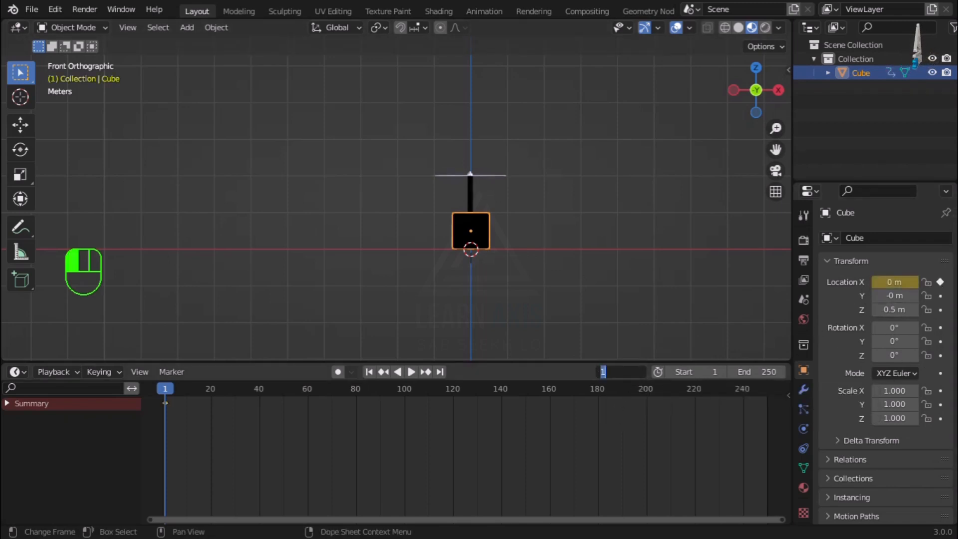
pyautogui.write('48')
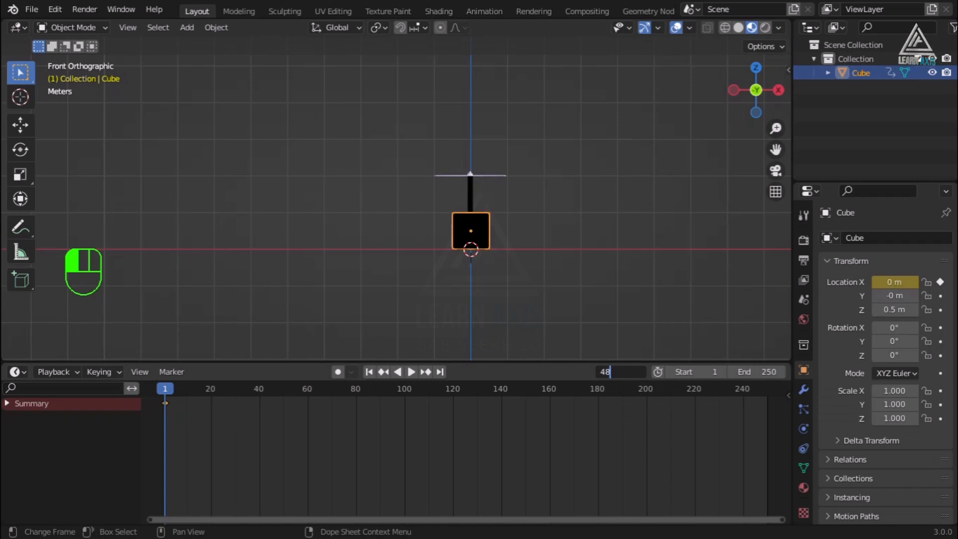
pyautogui.press('Return')
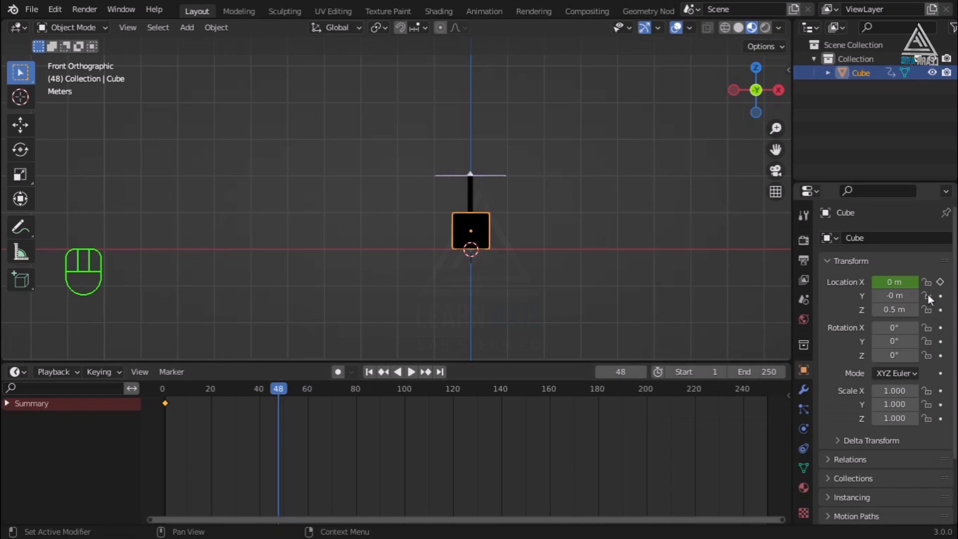
pyautogui.click(892, 282)
pyautogui.press('BackSpace')
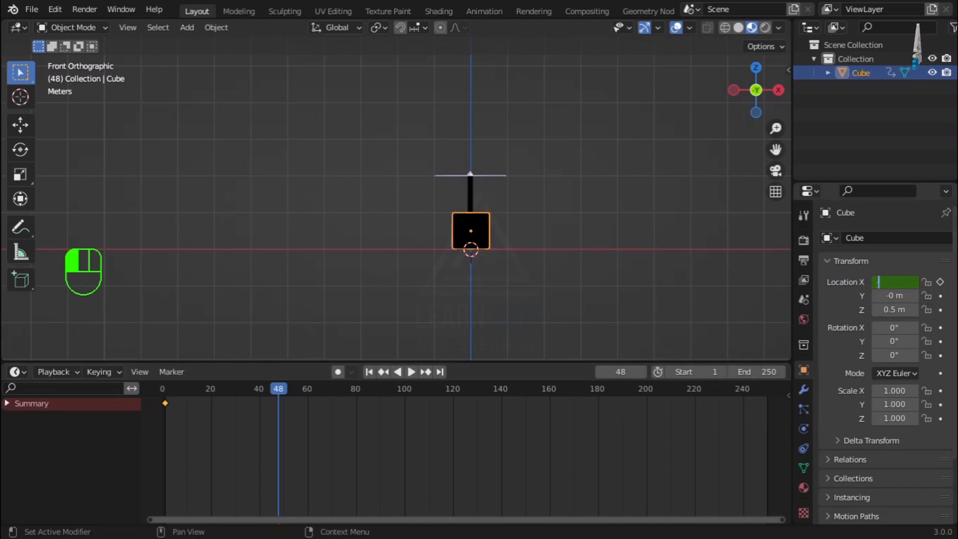
pyautogui.press('Return')
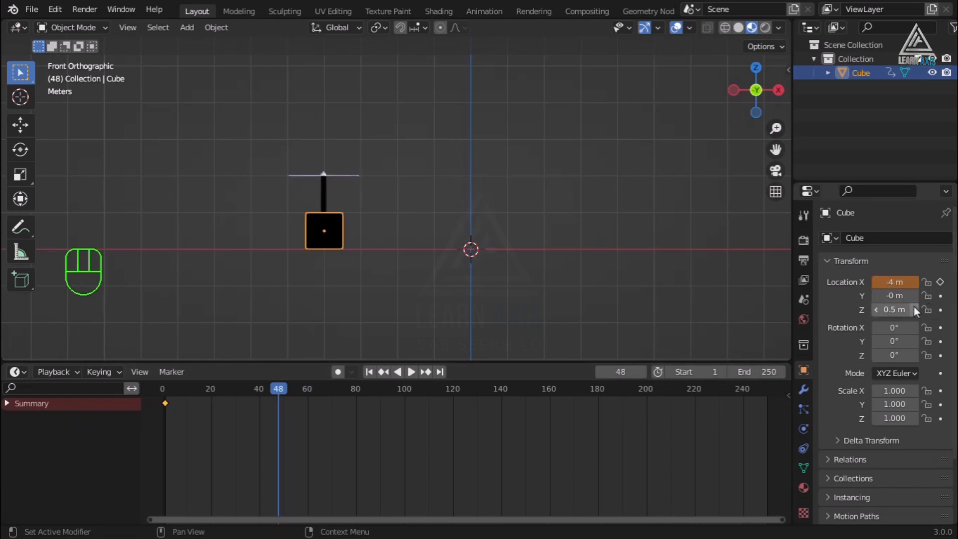
pyautogui.click(940, 282)
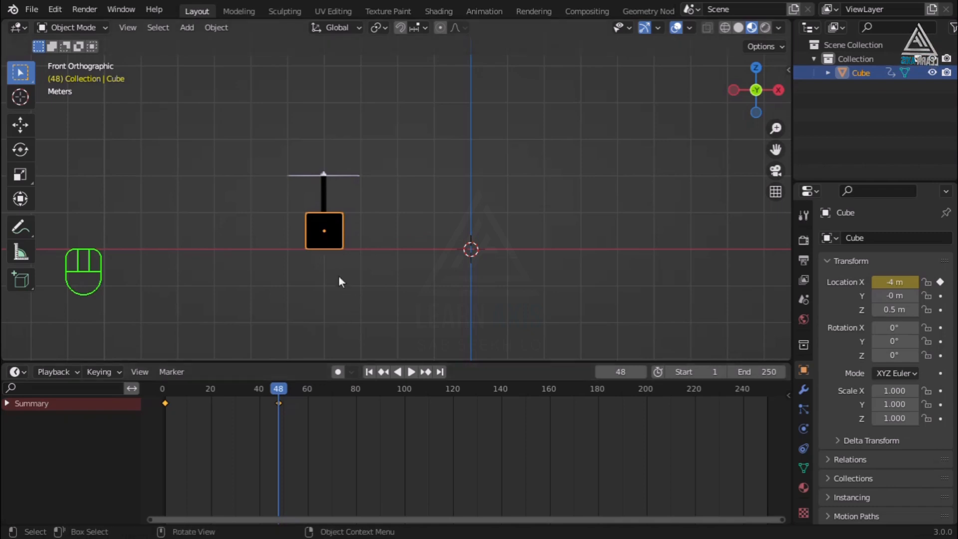
# Advance the current frame by 48 to frame 96 and keyframe the base cube's X location at 0 m
pyautogui.click(630, 372)
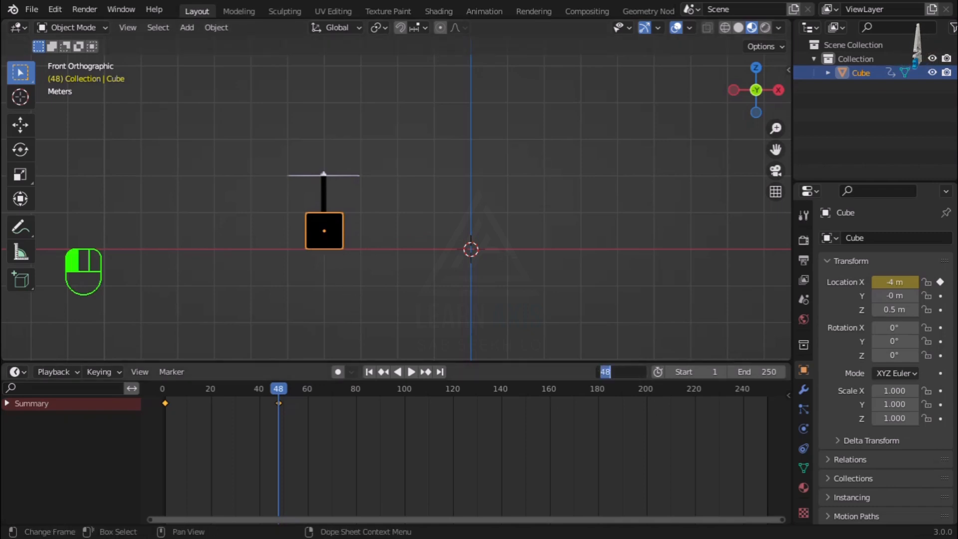
pyautogui.click(631, 373)
pyautogui.write('+4')
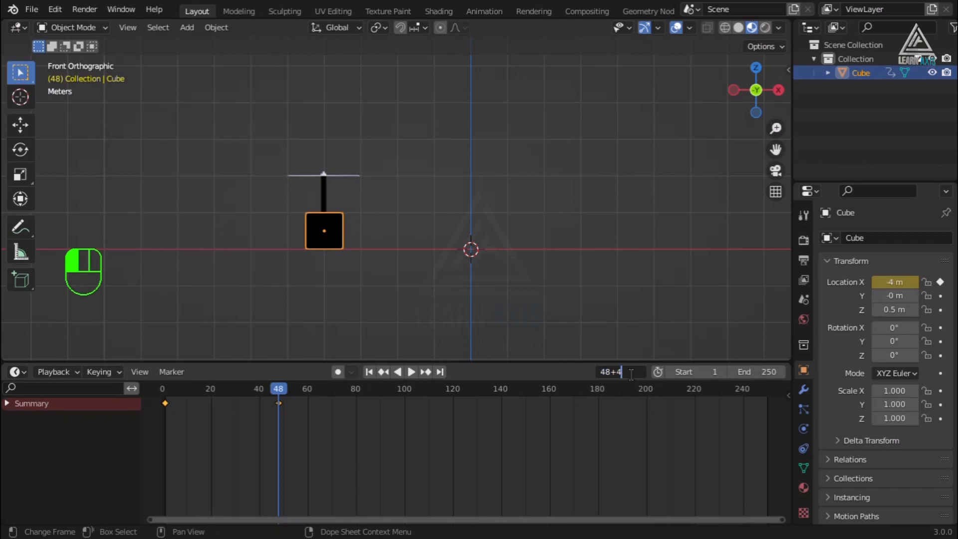
pyautogui.write('8')
pyautogui.press('Return')
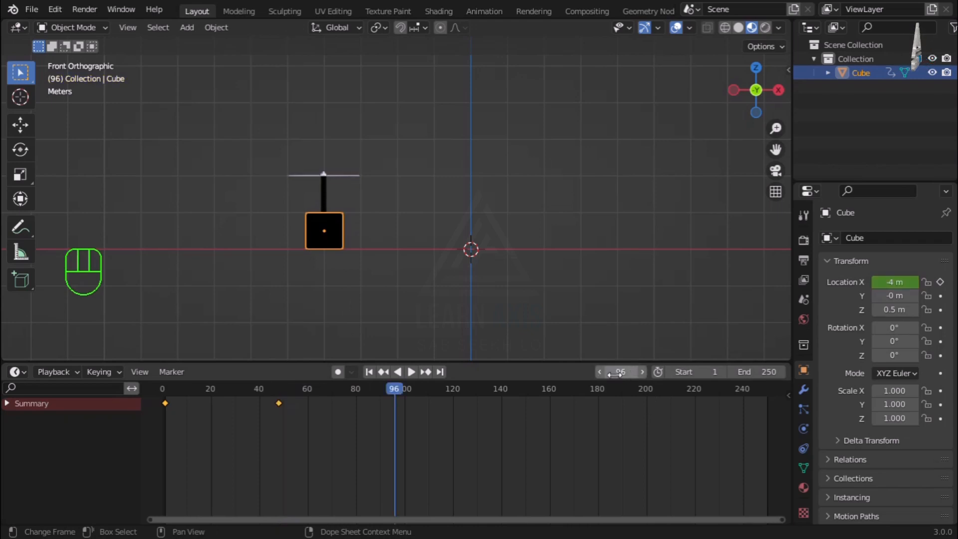
pyautogui.click(891, 282)
pyautogui.write('0')
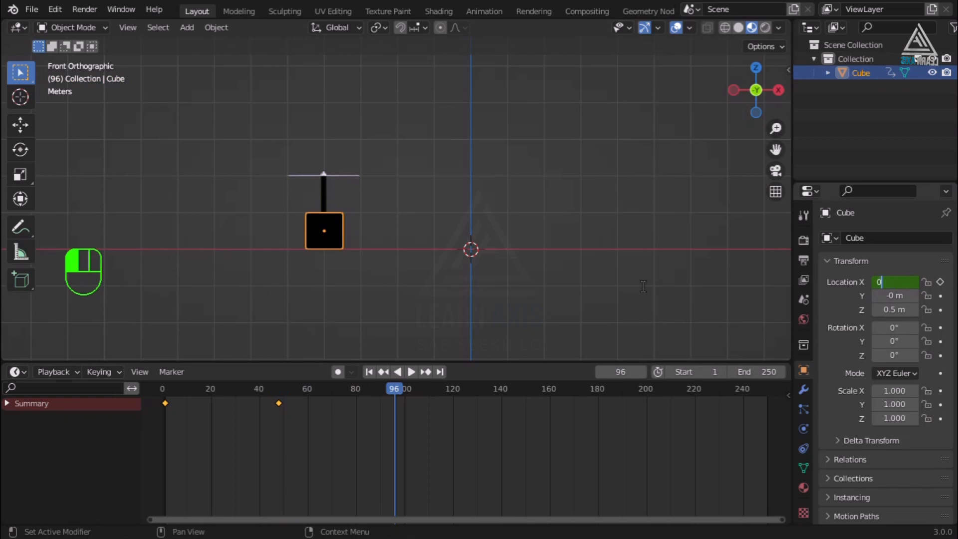
pyautogui.press('Return')
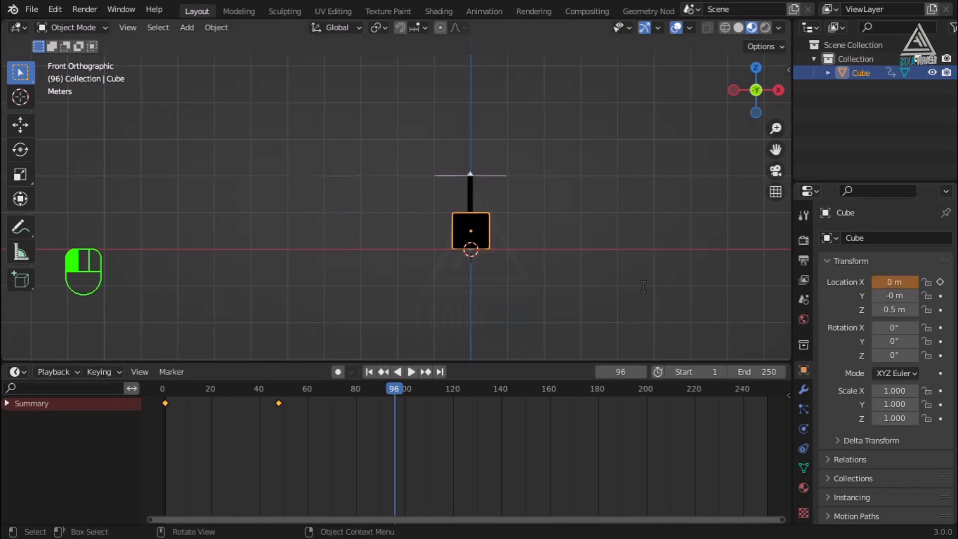
pyautogui.click(940, 282)
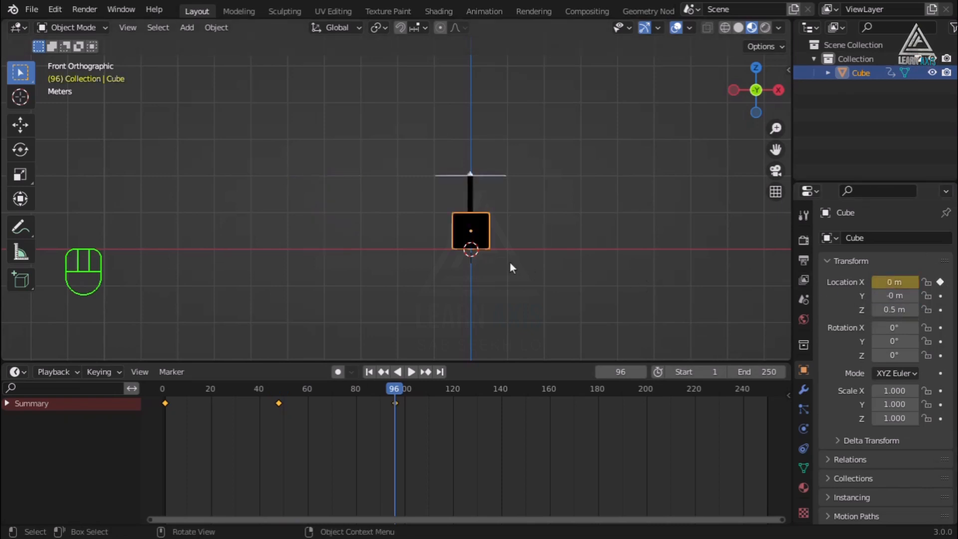
# Advance the current frame by 48 to frame 144 and keyframe the base cube's X location at 4 m
pyautogui.click(623, 371)
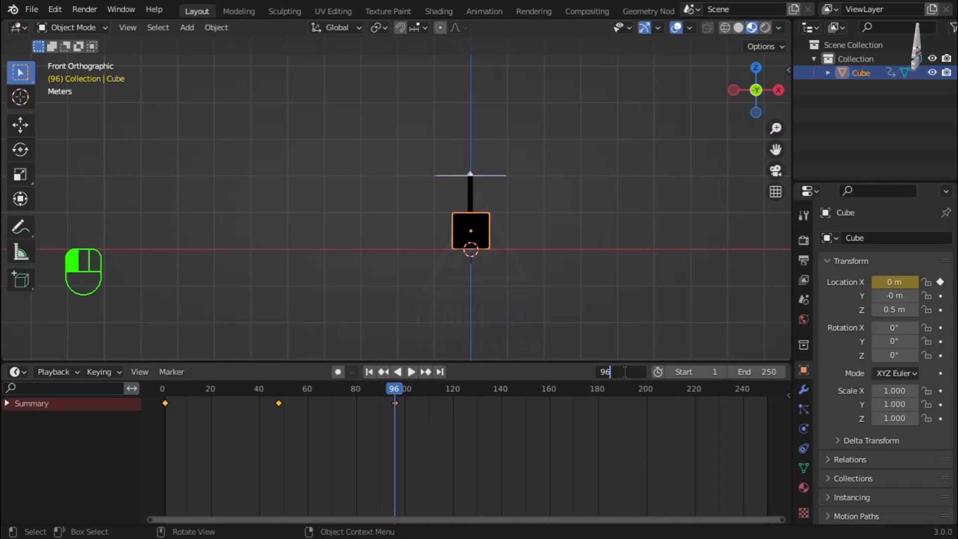
pyautogui.write('+48')
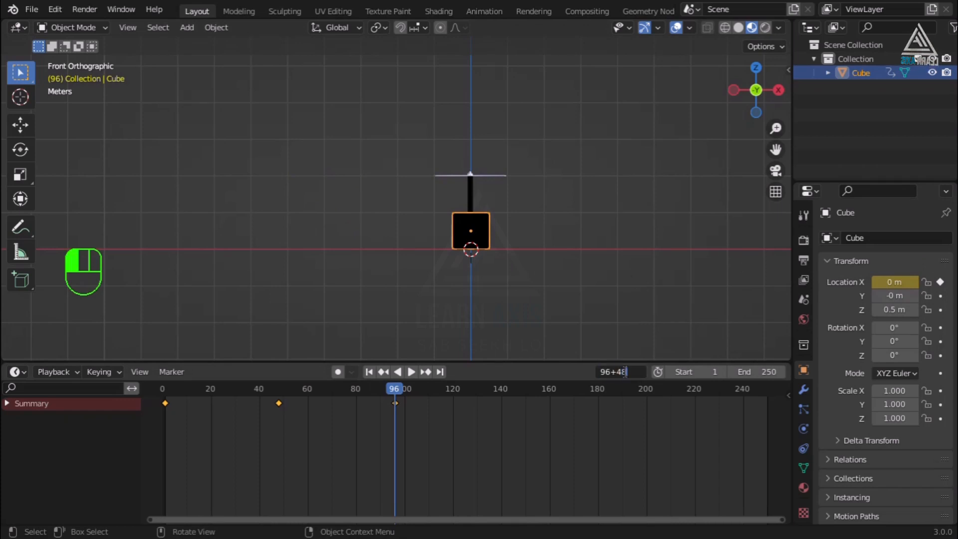
pyautogui.press('Return')
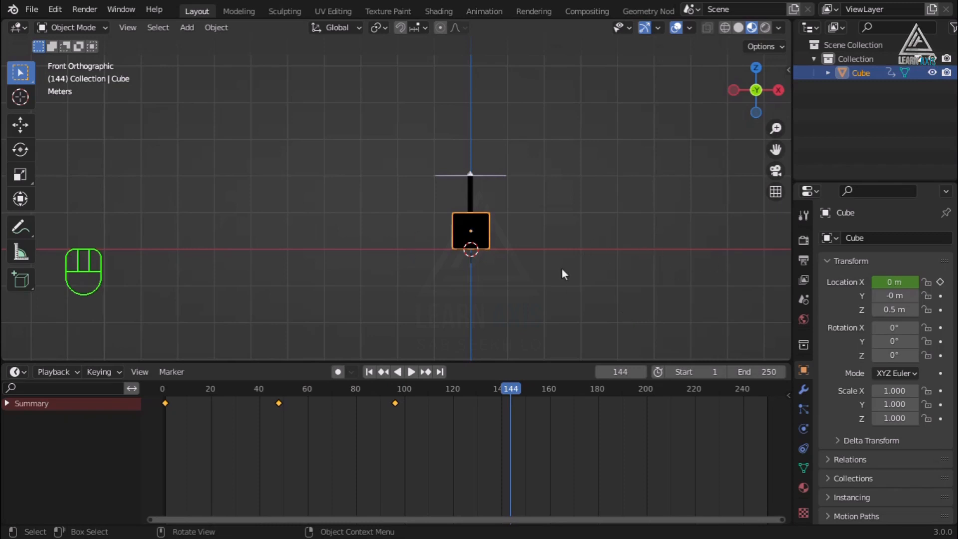
pyautogui.click(895, 282)
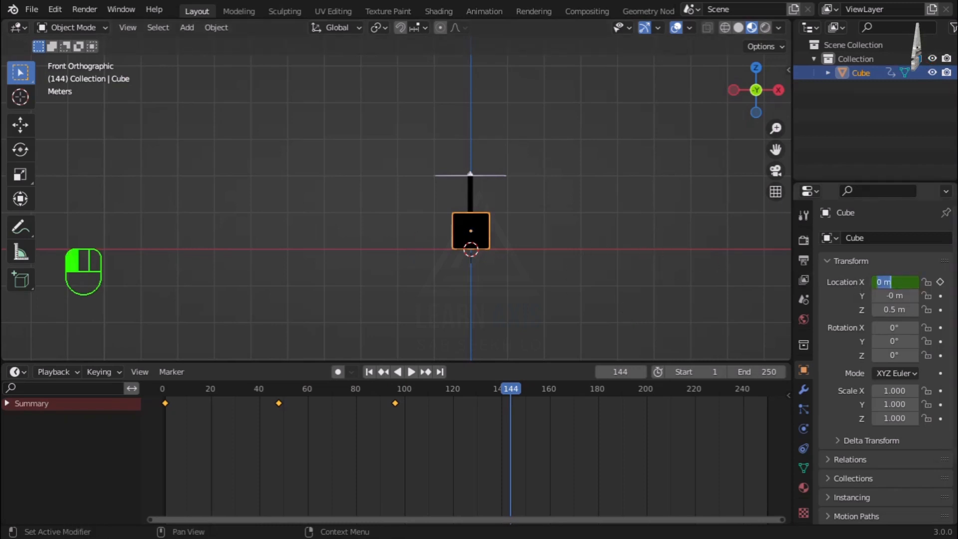
pyautogui.write('4')
pyautogui.press('Return')
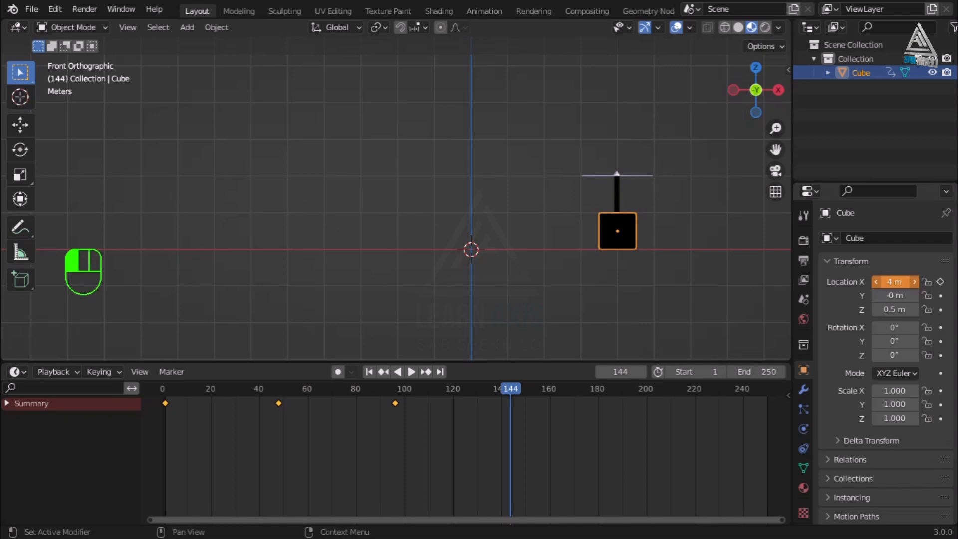
pyautogui.click(940, 282)
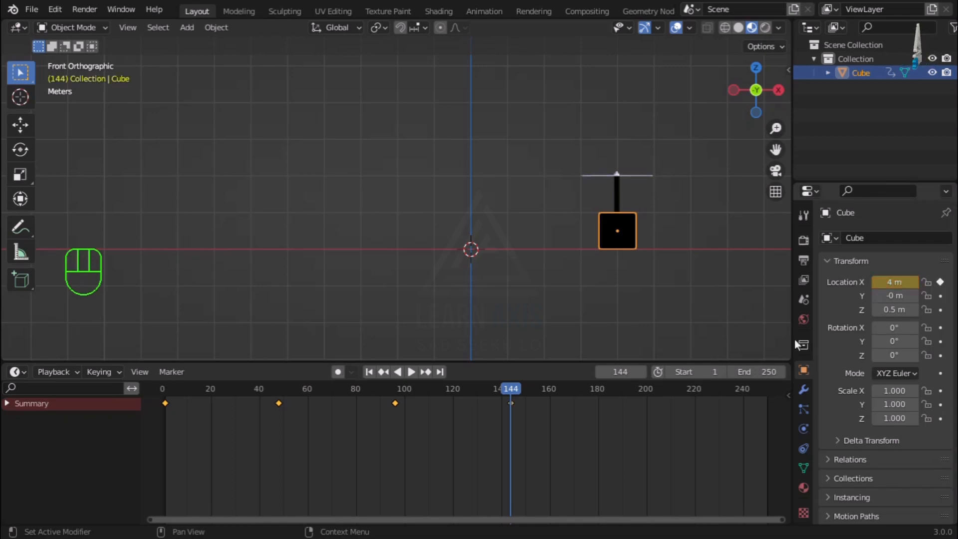
# Advance the current frame by 48 to frame 192 and keyframe the base cube's X location at 0 m
pyautogui.click(628, 371)
pyautogui.click(628, 372)
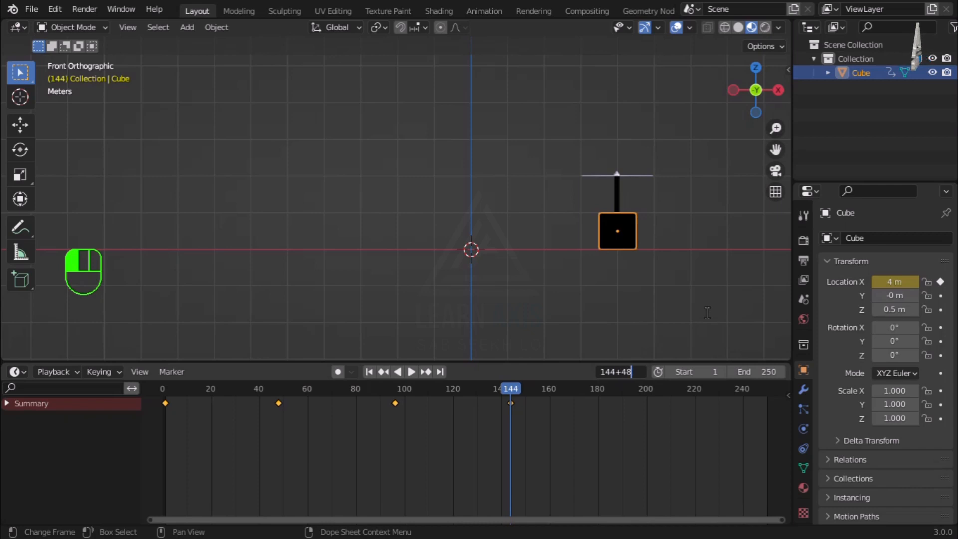
pyautogui.write('+48')
pyautogui.press('Return')
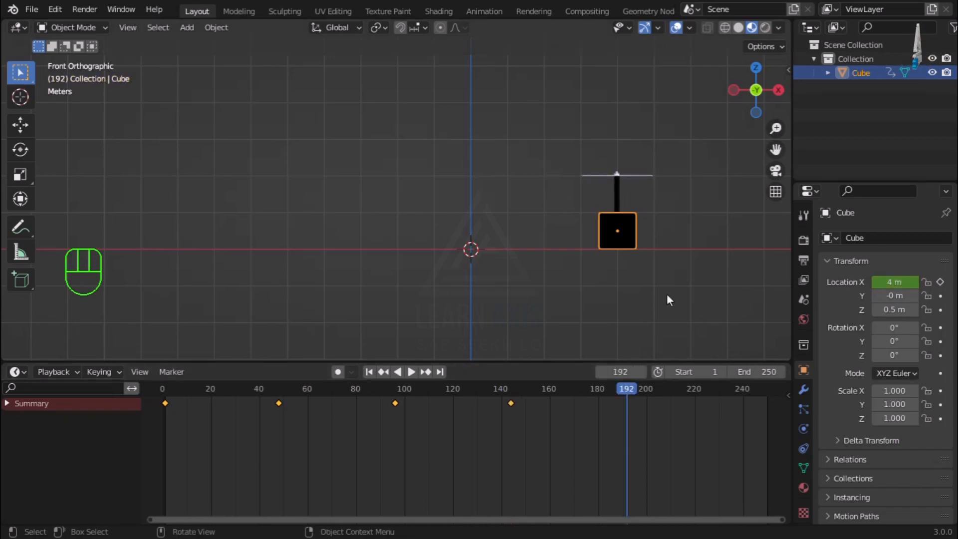
pyautogui.click(634, 365)
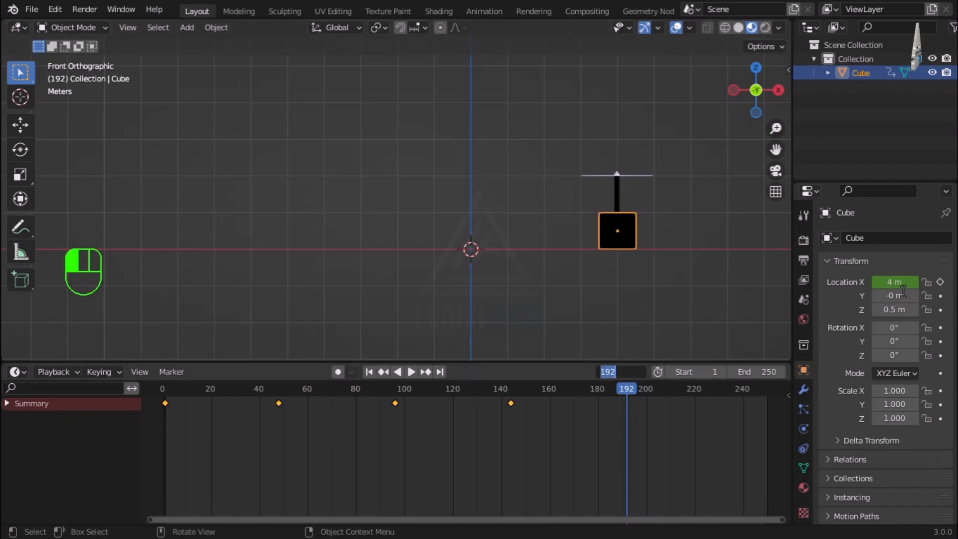
pyautogui.click(885, 281)
pyautogui.write('0')
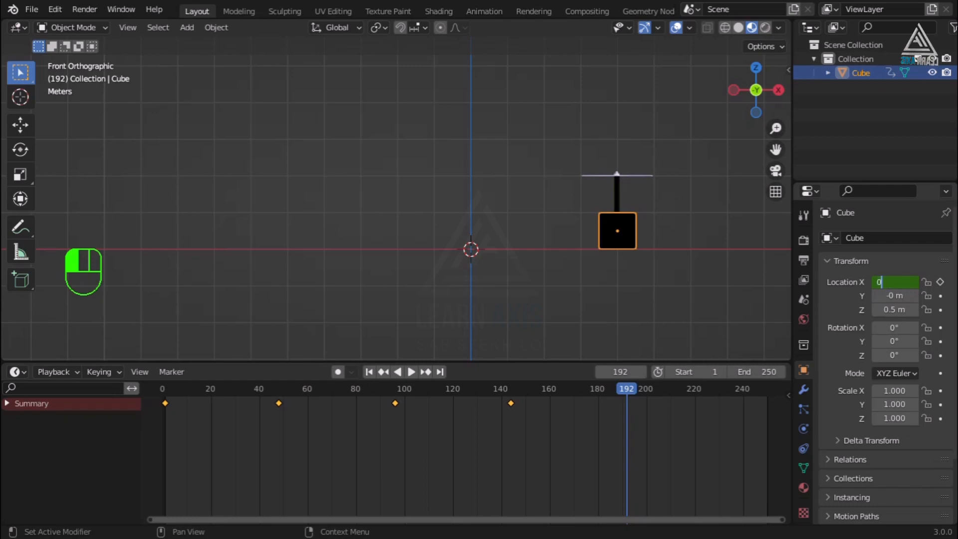
pyautogui.press('Return')
pyautogui.click(940, 283)
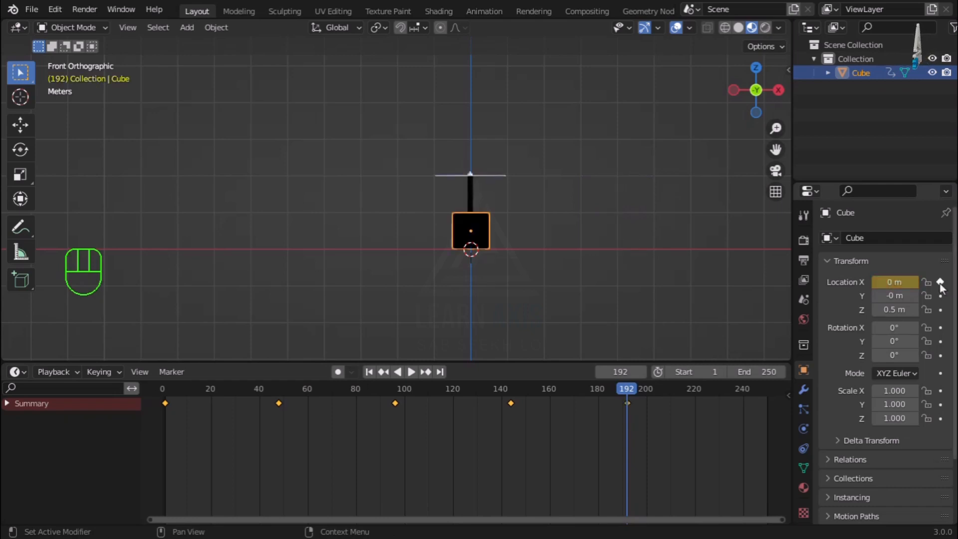
# Play the animation from frame 1 to check the cube's side-to-side movement, and stop playback
pyautogui.click(369, 377)
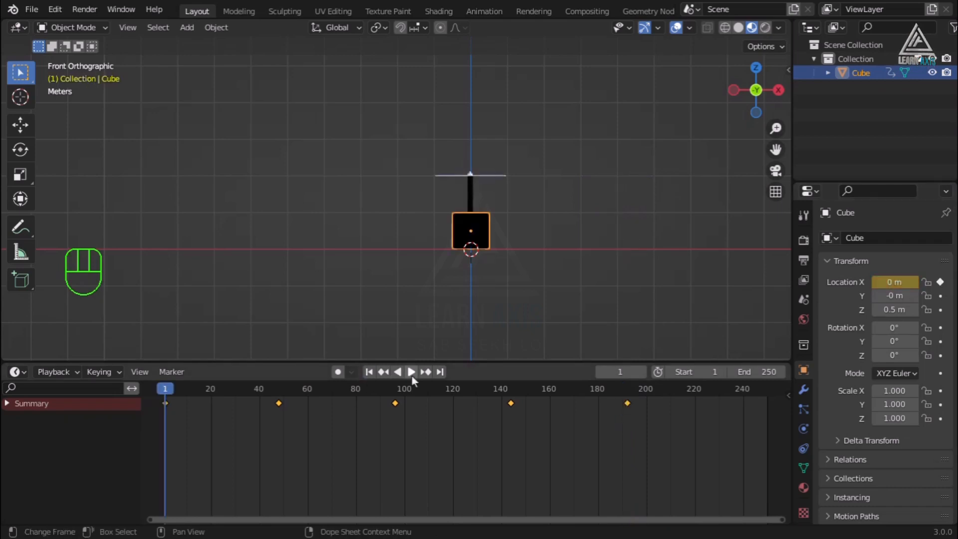
pyautogui.click(411, 374)
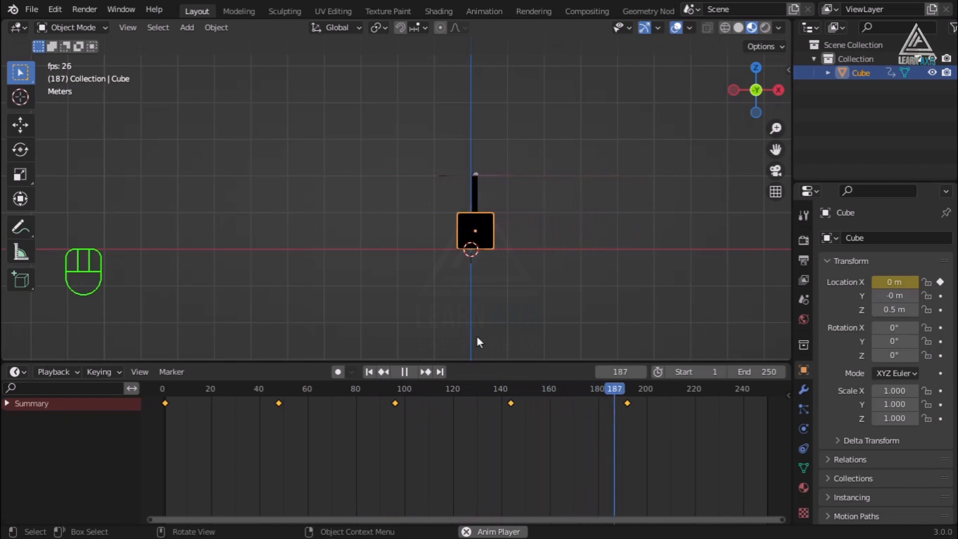
pyautogui.click(401, 371)
# Shrink the timeline, split the 3D viewport horizontally, and turn the lower part into an enlarged Graph Editor
pyautogui.moveTo(539, 361); pyautogui.dragTo(533, 416)
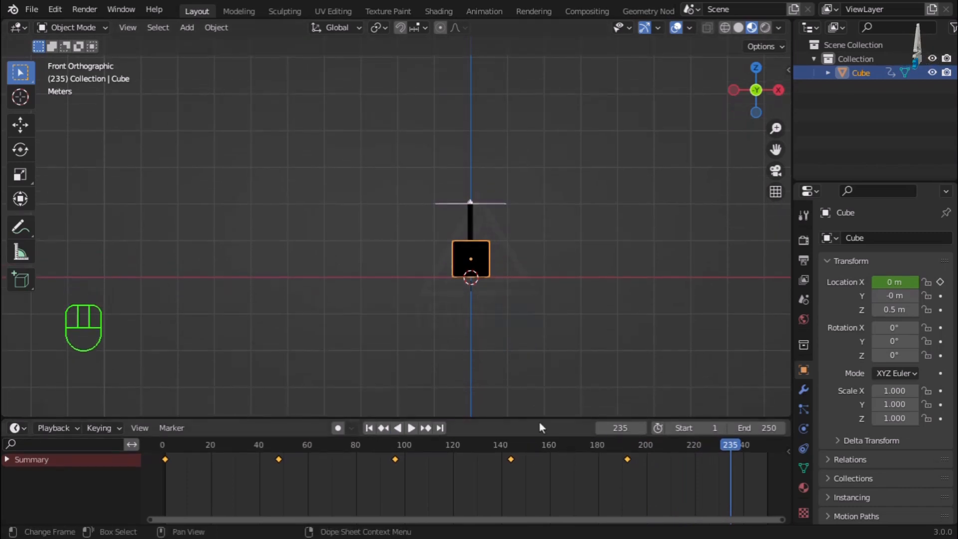
pyautogui.rightClick(539, 418)
pyautogui.click(535, 433)
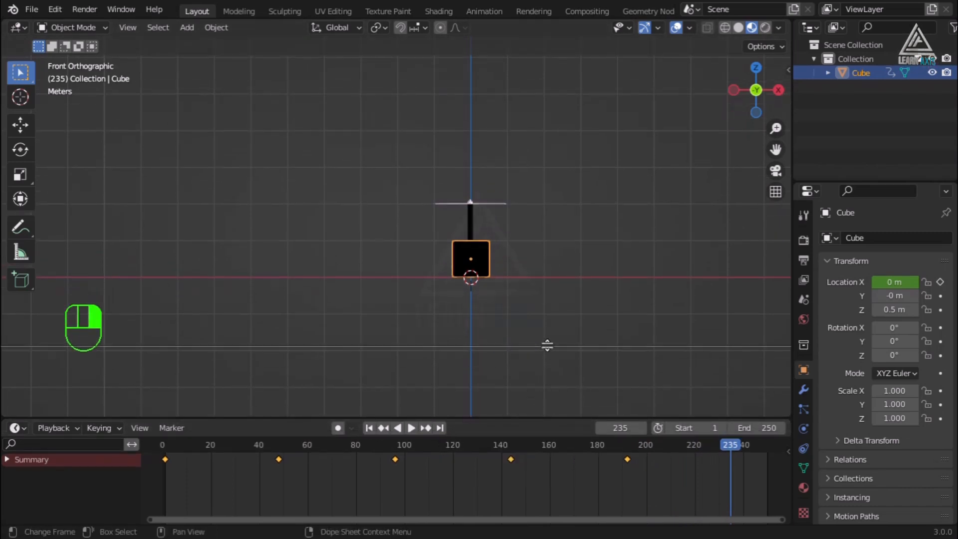
pyautogui.click(546, 344)
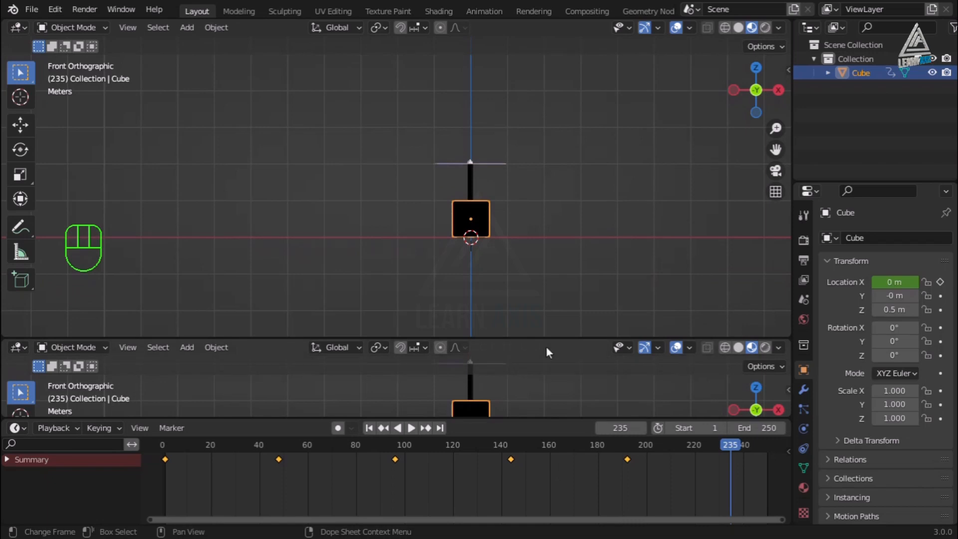
pyautogui.click(17, 348)
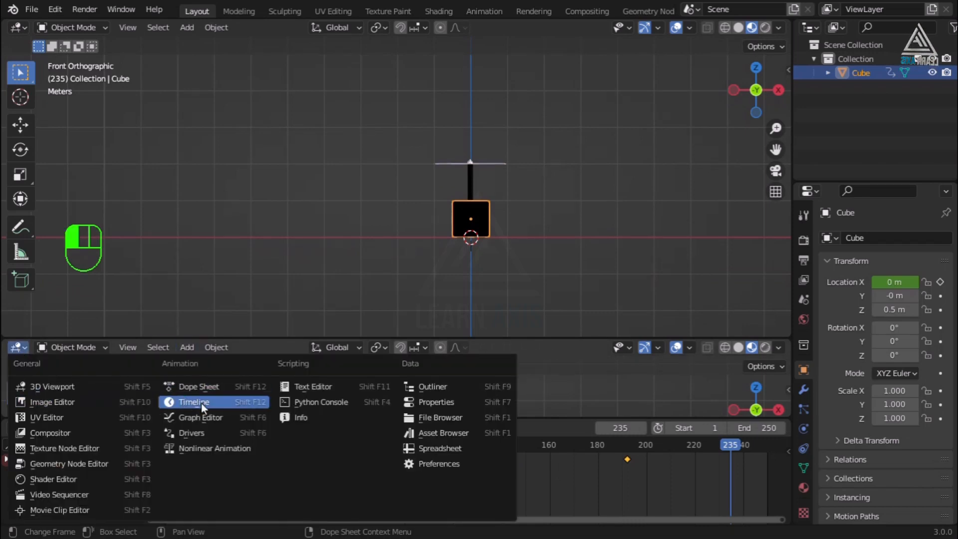
pyautogui.click(203, 415)
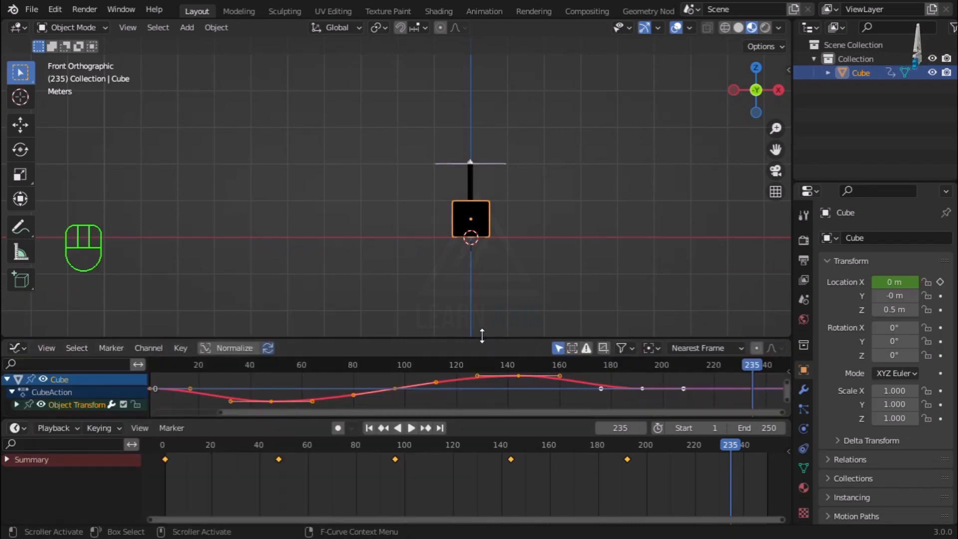
pyautogui.moveTo(481, 335); pyautogui.dragTo(482, 264)
# Set the cube's X location keyframes to linear interpolation and play the animation to check the movement
pyautogui.scroll(-3, 444, 322)
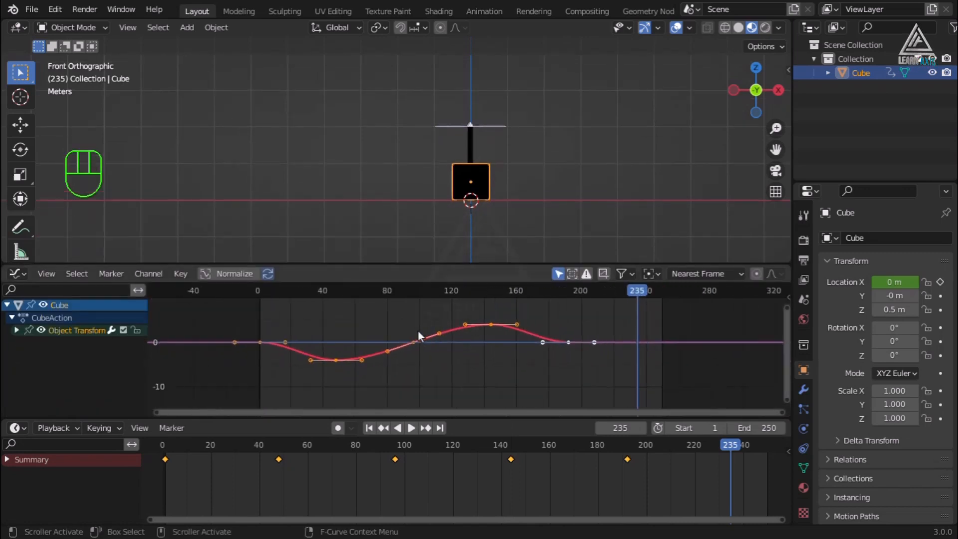
pyautogui.scroll(-2, 418, 331)
pyautogui.scroll(3, 418, 330)
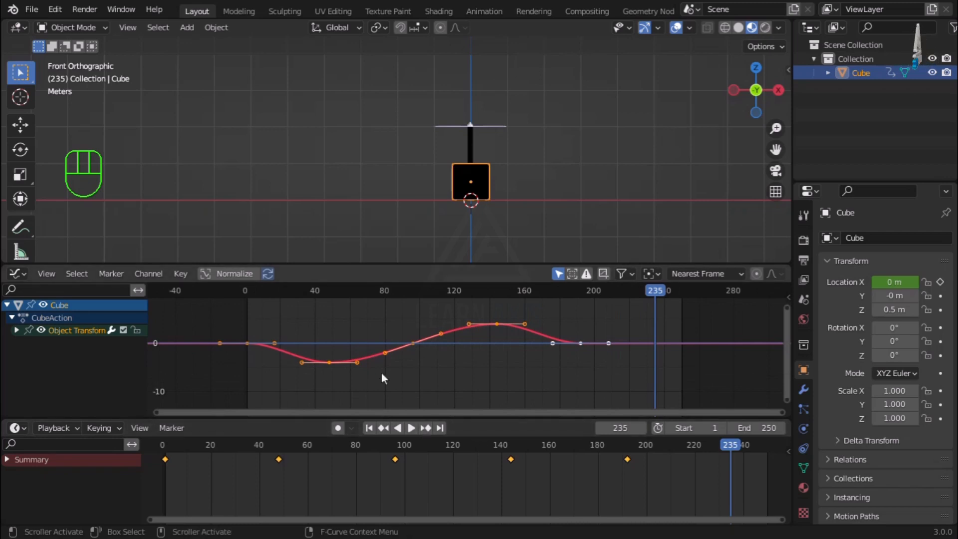
pyautogui.press('t')
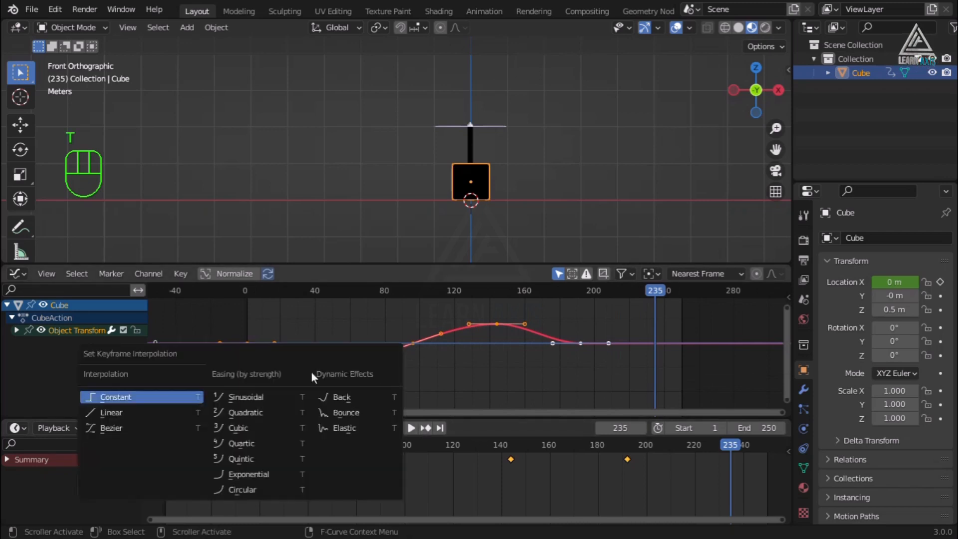
pyautogui.click(113, 415)
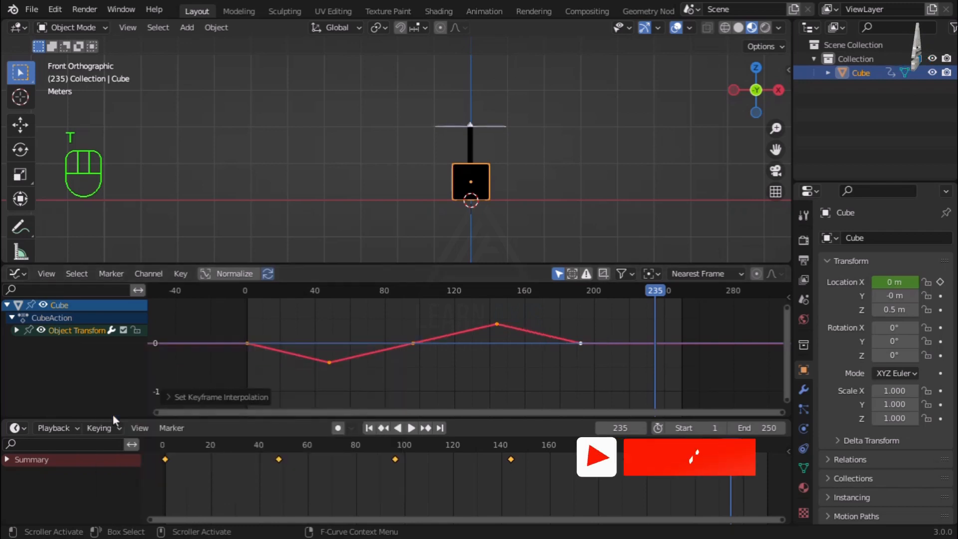
pyautogui.click(410, 428)
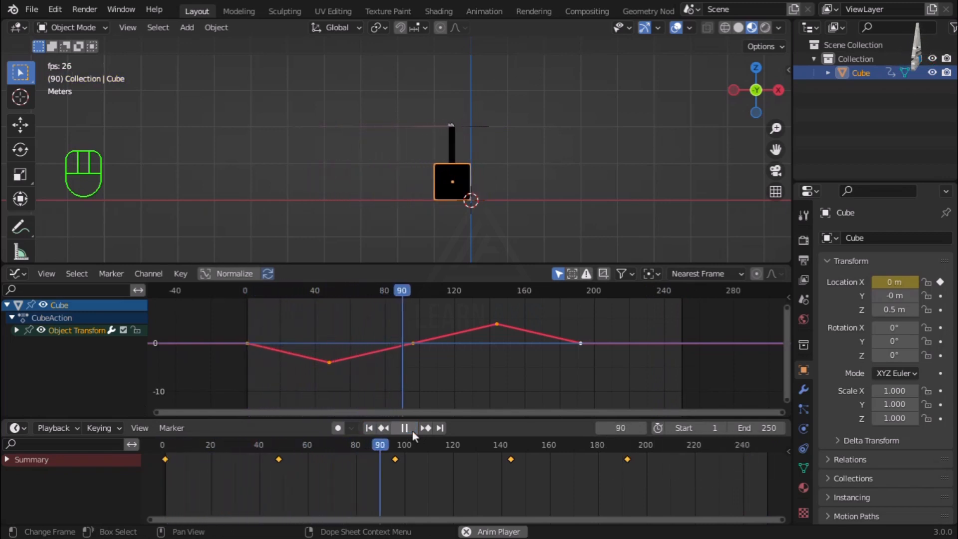
pyautogui.click(411, 431)
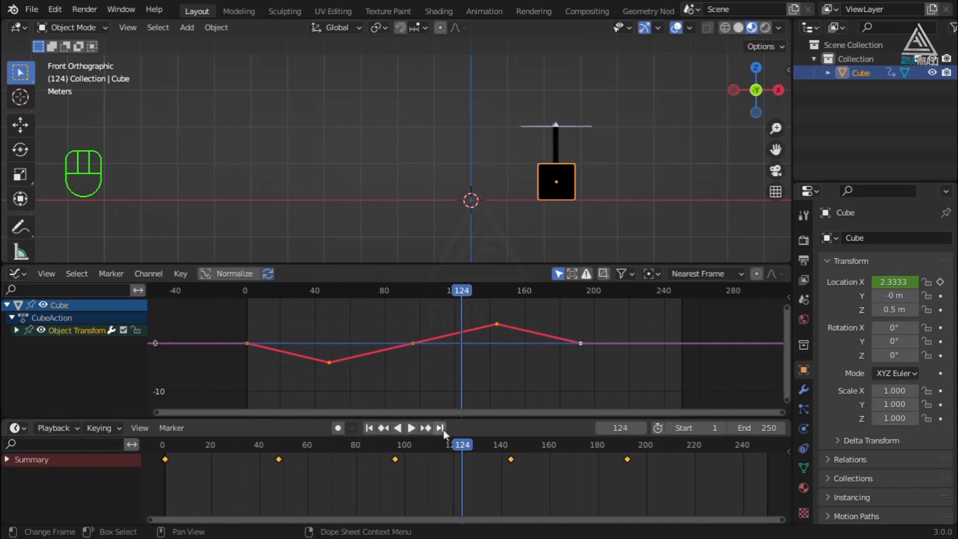
# Rearrange the areas so the Graph Editor is collapsed to its header beneath a larger 3D viewport, with the timeline enlarged
pyautogui.moveTo(455, 417); pyautogui.dragTo(447, 513)
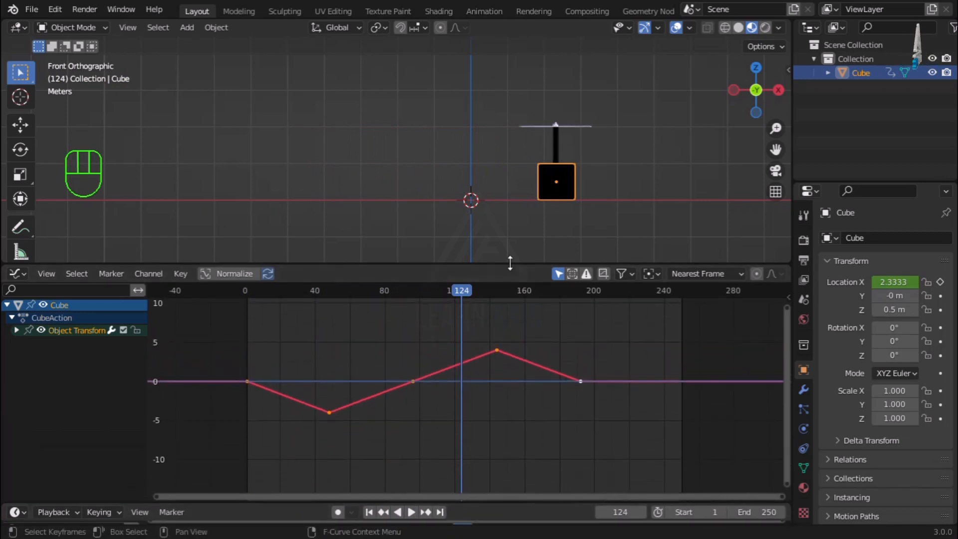
pyautogui.moveTo(510, 263); pyautogui.dragTo(469, 465)
pyautogui.moveTo(492, 427); pyautogui.dragTo(523, 405, button='middle')
pyautogui.scroll(3, 579, 264)
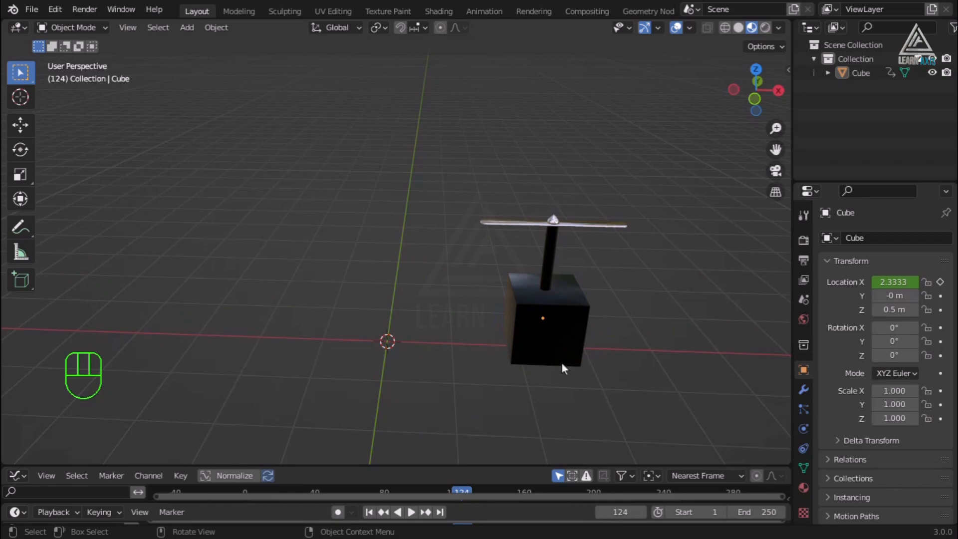
pyautogui.moveTo(572, 463); pyautogui.dragTo(573, 389)
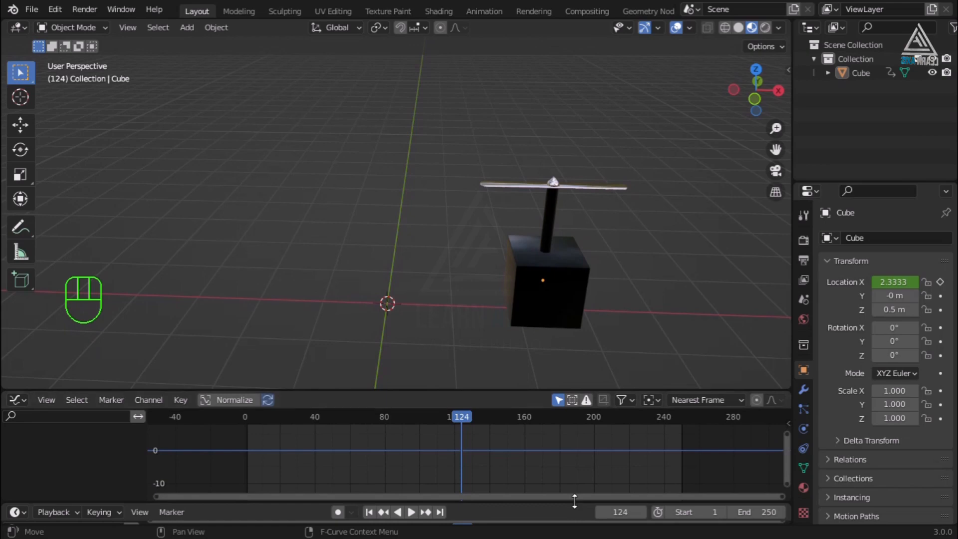
pyautogui.moveTo(573, 503); pyautogui.dragTo(595, 387)
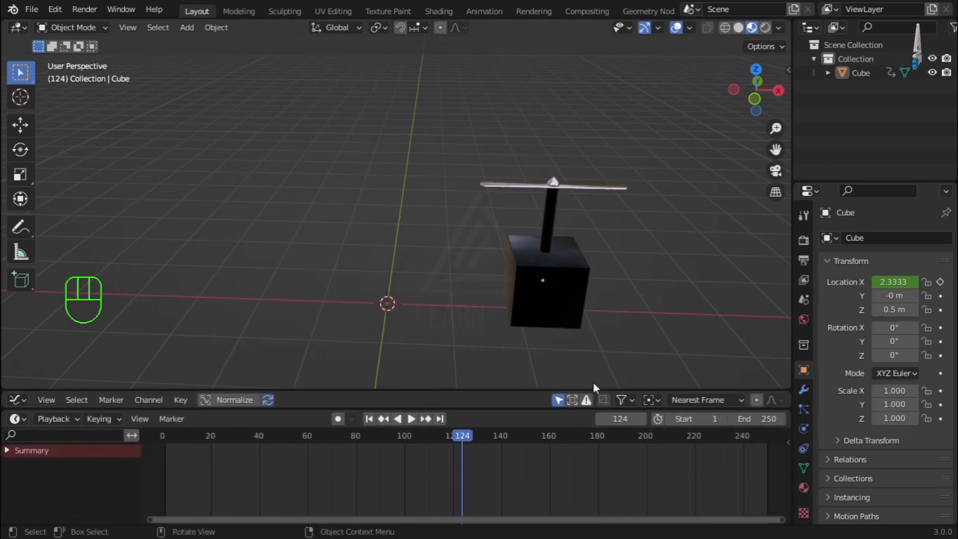
# Select the propeller with its shaft and keyframe its current Z rotation on frame 1
pyautogui.click(550, 225)
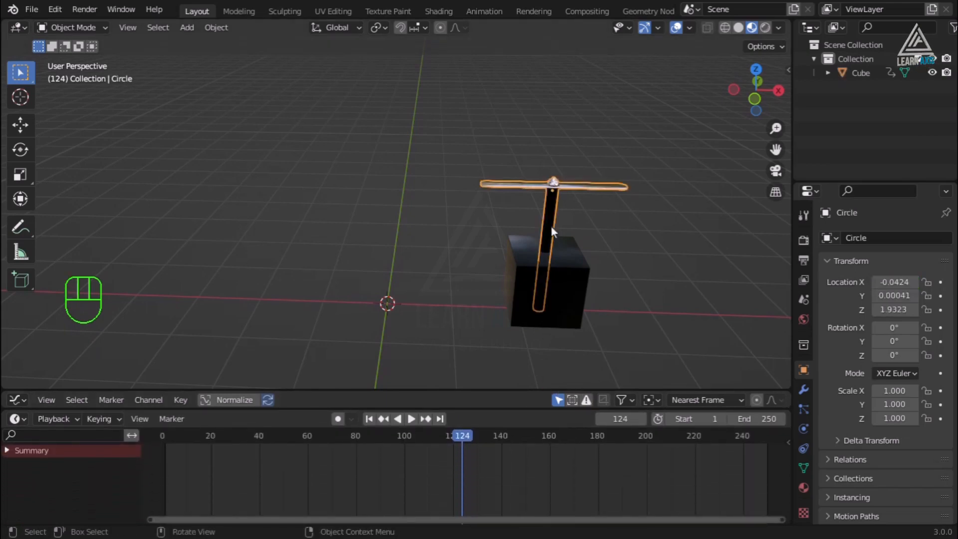
pyautogui.click(372, 420)
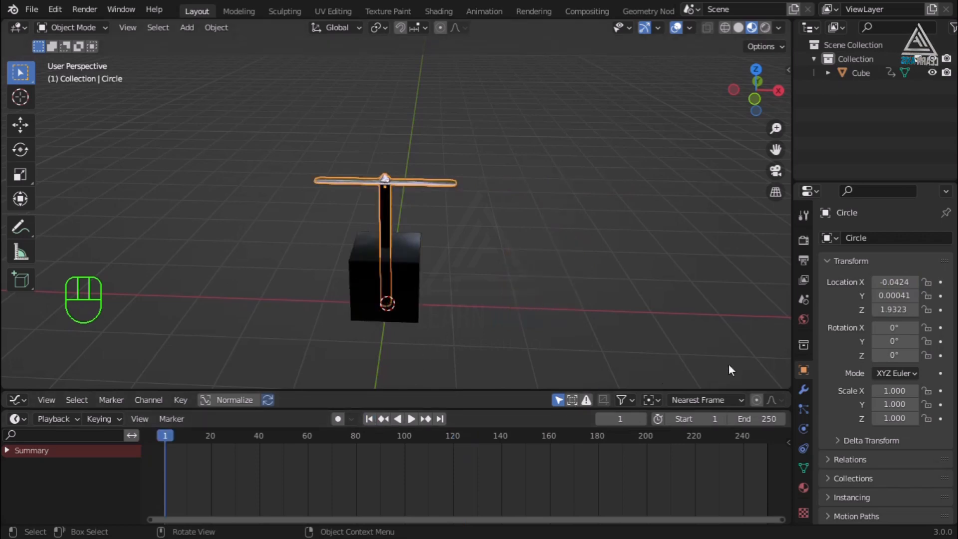
pyautogui.click(939, 355)
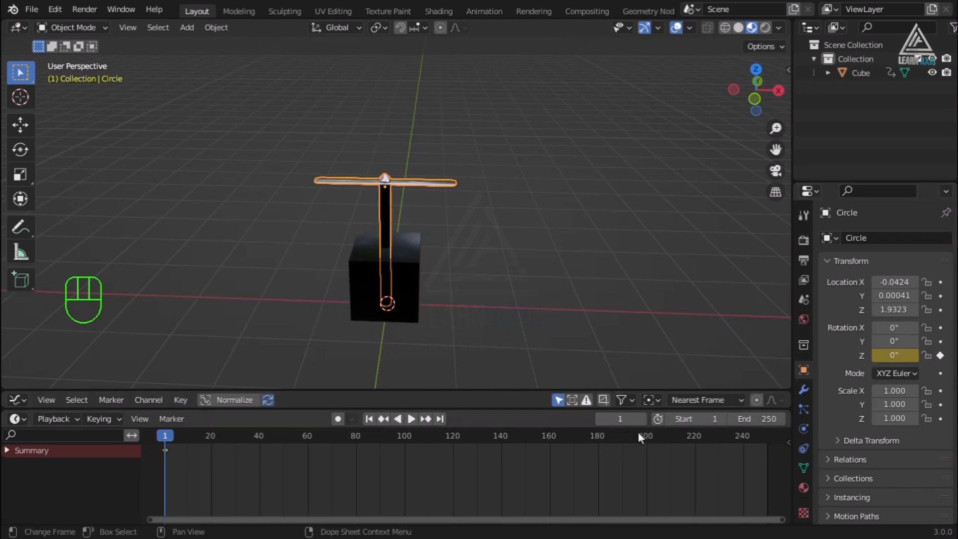
# On frame 6, set the propeller's Z rotation to 360° and keyframe it
pyautogui.click(620, 419)
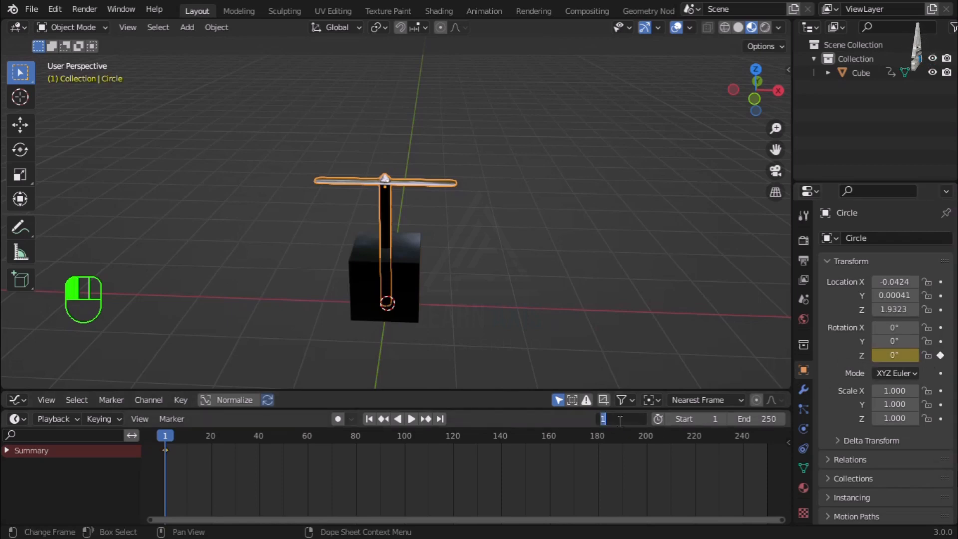
pyautogui.write('6')
pyautogui.press('Return')
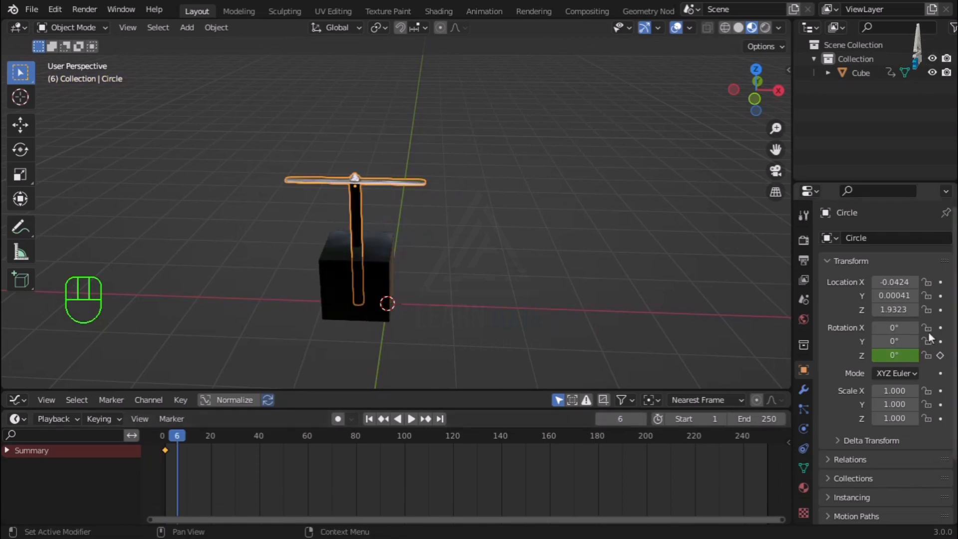
pyautogui.click(910, 357)
pyautogui.write('360')
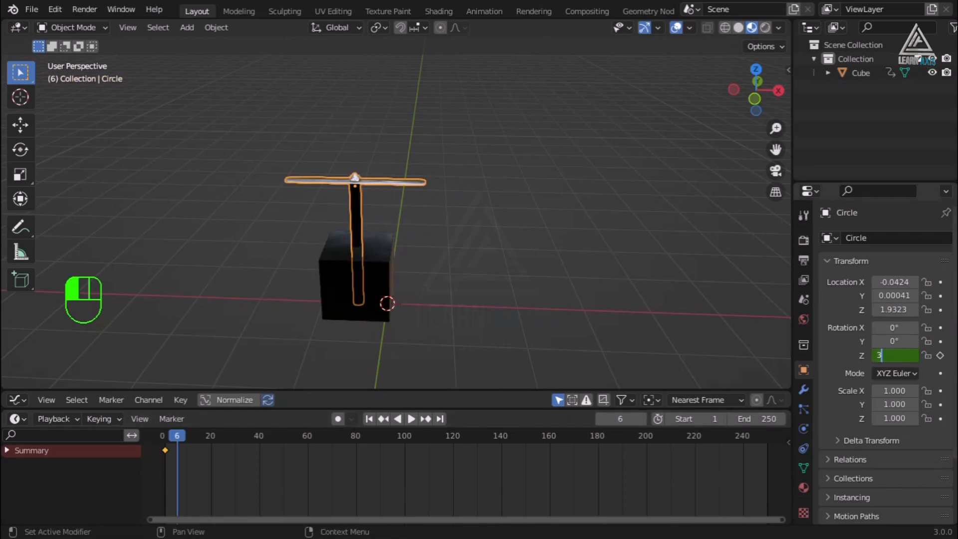
pyautogui.press('Return')
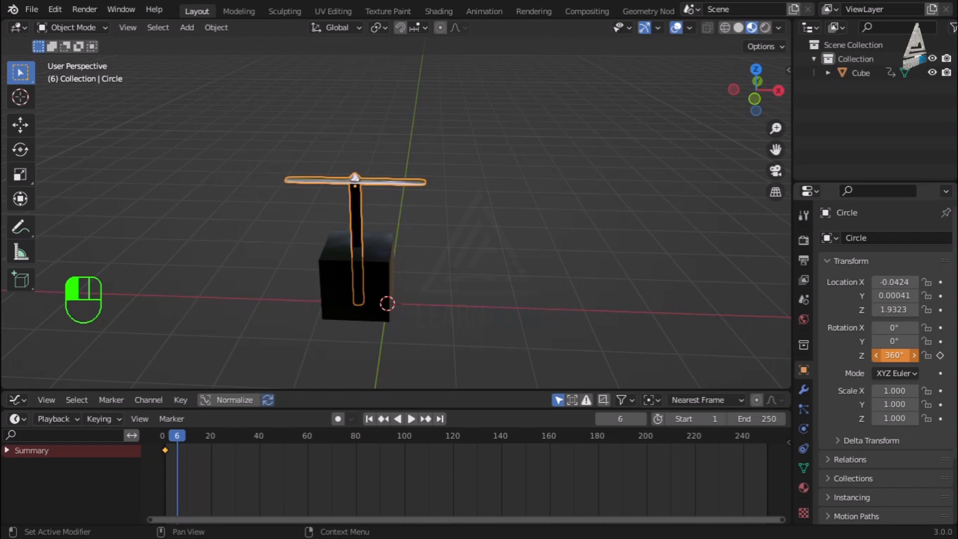
pyautogui.click(939, 355)
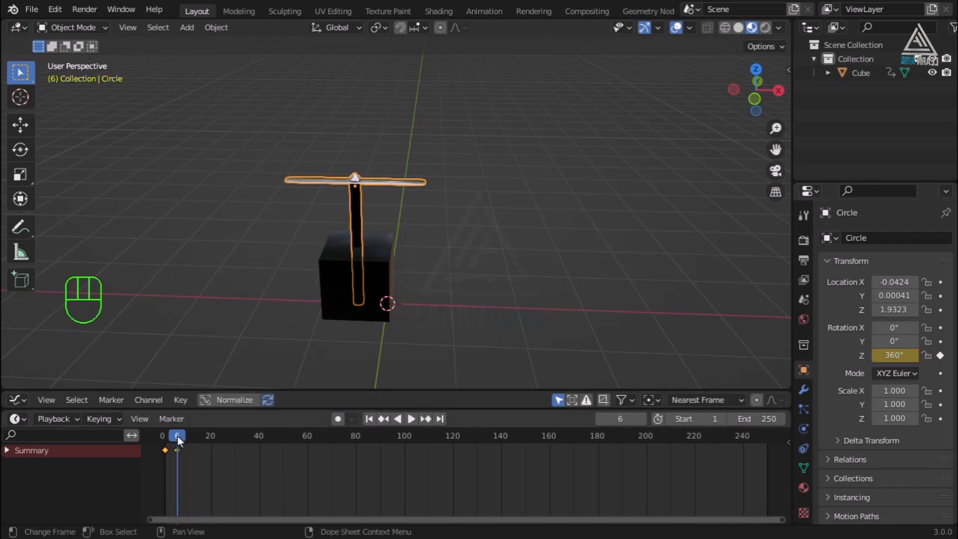
# Play the animation from frame 1 to check the propeller's rotation, and stop it
pyautogui.moveTo(178, 438); pyautogui.dragTo(164, 442)
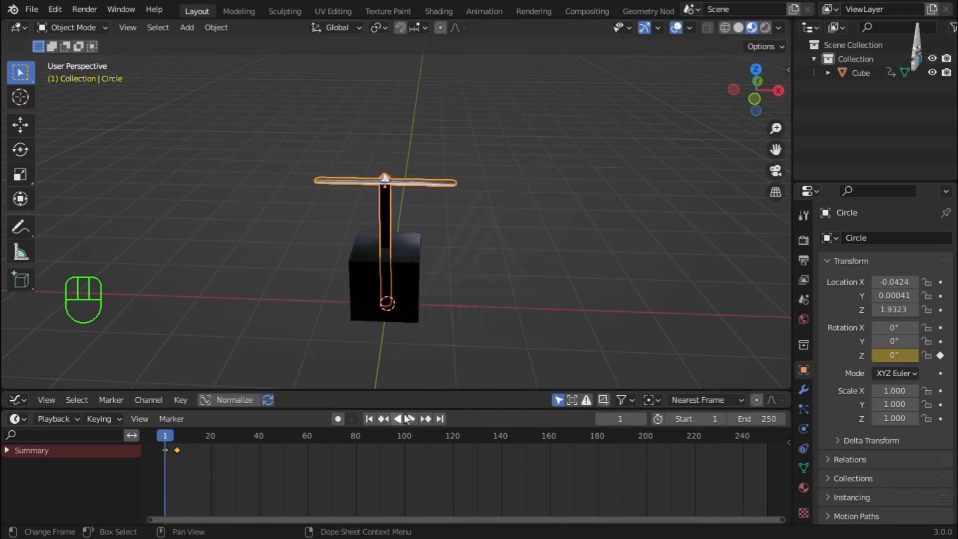
pyautogui.click(411, 418)
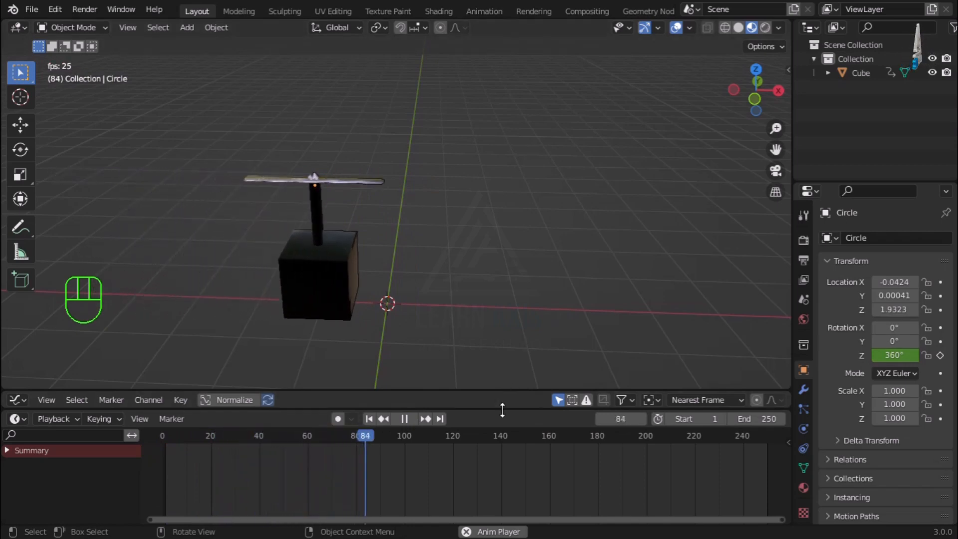
pyautogui.click(405, 420)
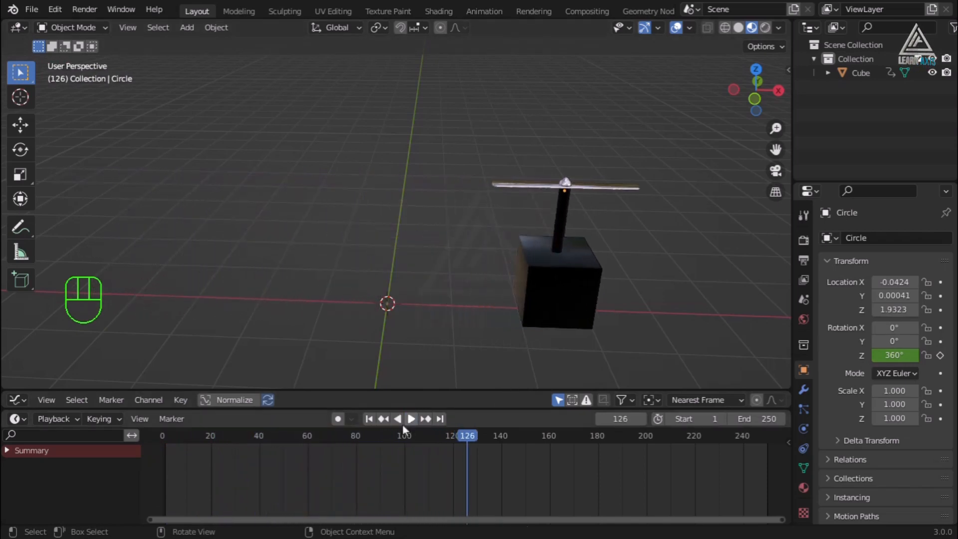
# Select the propeller at frame 6 and expand the Graph Editor again between the 3D viewport and the timeline
pyautogui.click(548, 255)
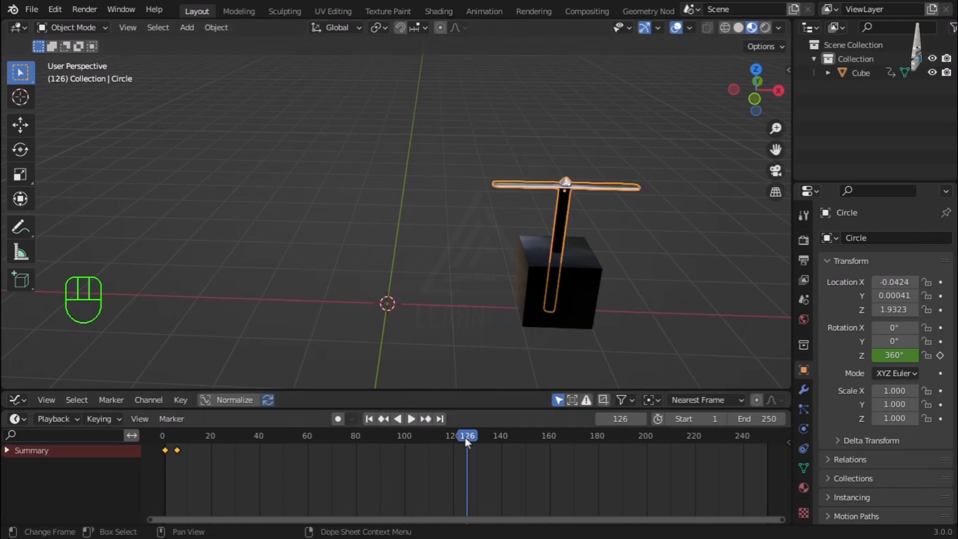
pyautogui.moveTo(464, 438); pyautogui.dragTo(177, 453)
pyautogui.moveTo(414, 390); pyautogui.dragTo(441, 291)
# Select the base cube and go to its last keyframe at frame 192 to review its movement curve
pyautogui.click(379, 213)
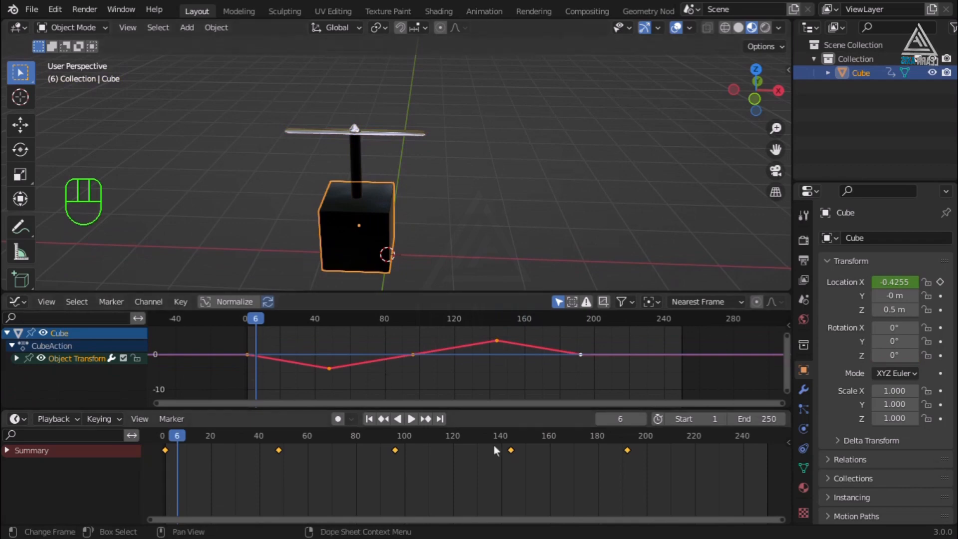
pyautogui.click(623, 437)
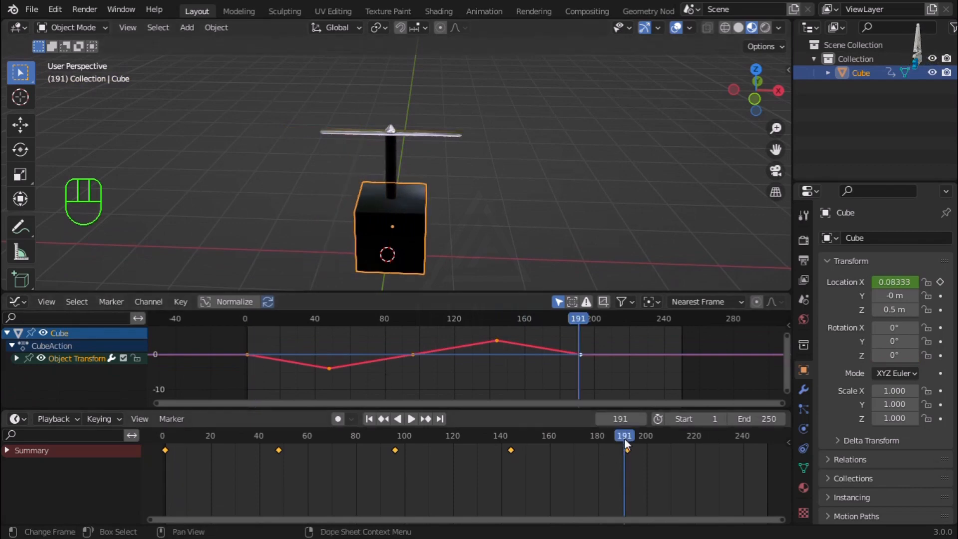
pyautogui.press('Right')
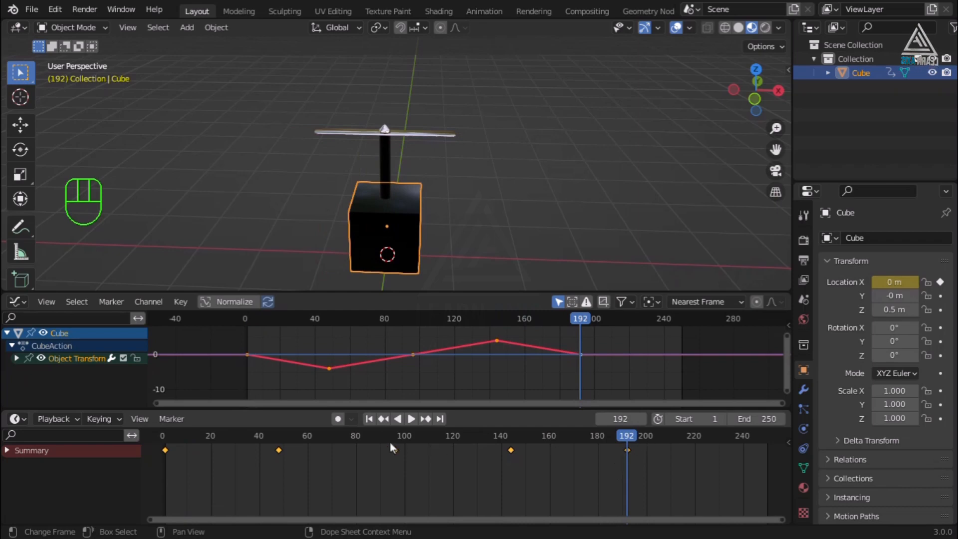
# Select the propeller again and enlarge the Graph Editor by collapsing the timeline to its header
pyautogui.click(384, 163)
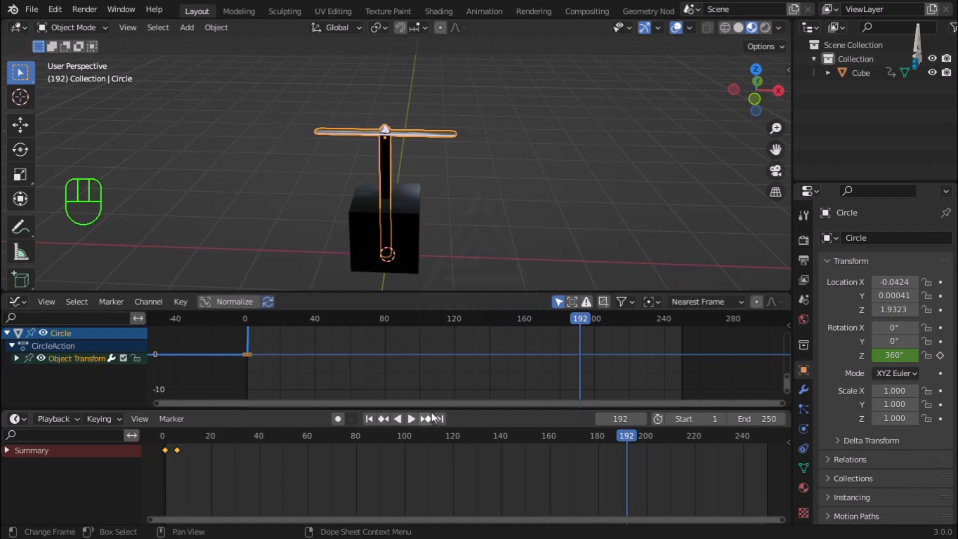
pyautogui.moveTo(419, 410); pyautogui.dragTo(419, 444)
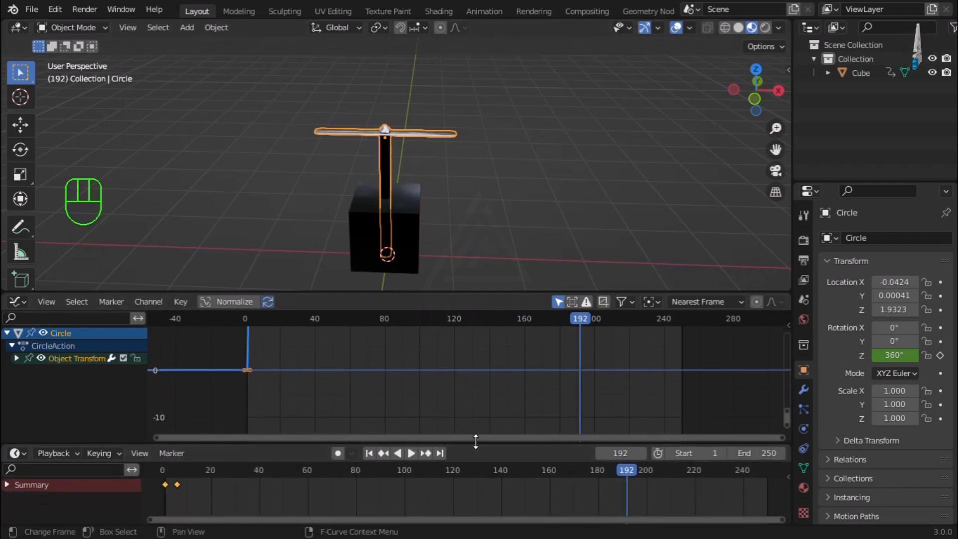
pyautogui.moveTo(474, 443); pyautogui.dragTo(467, 516)
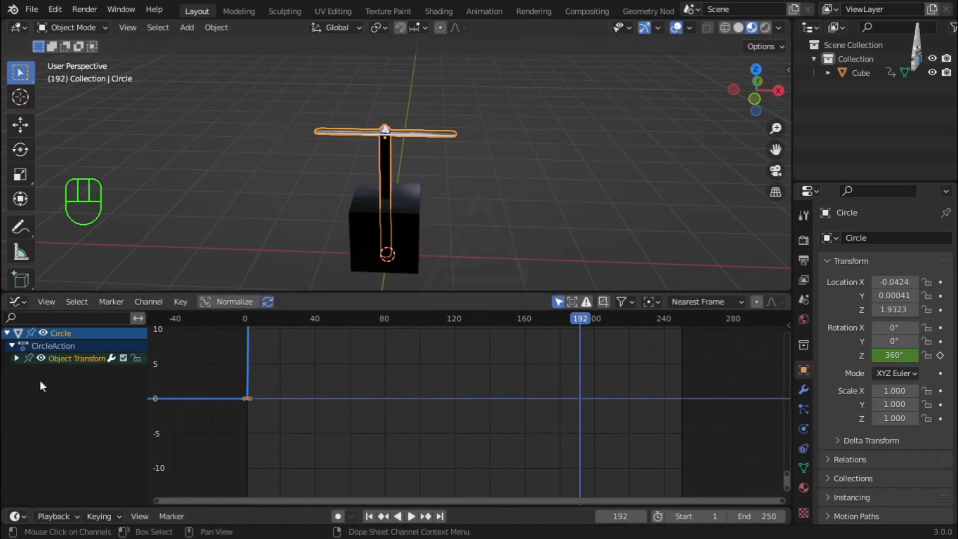
# Select the propeller's Z Euler Rotation channel and show the curve sidebar in a taller Graph Editor
pyautogui.click(18, 358)
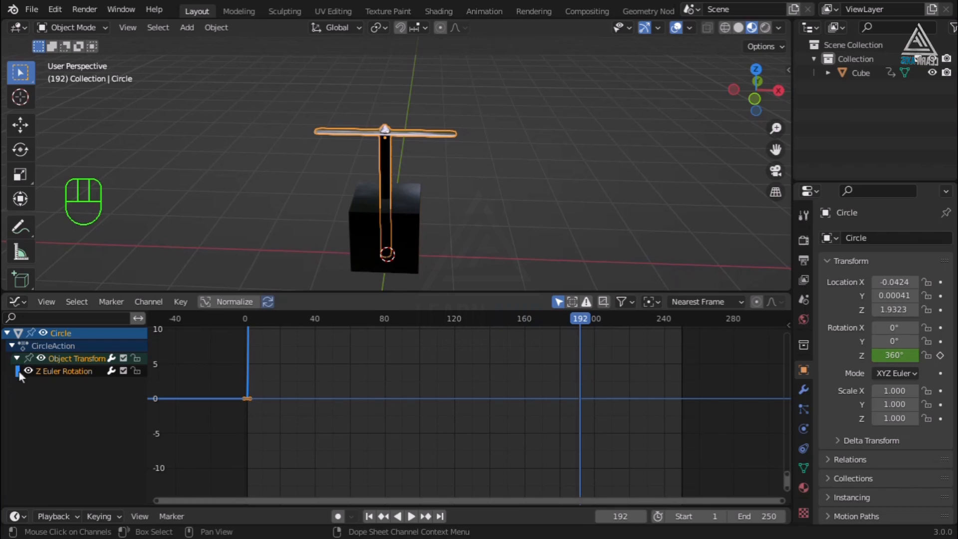
pyautogui.click(77, 372)
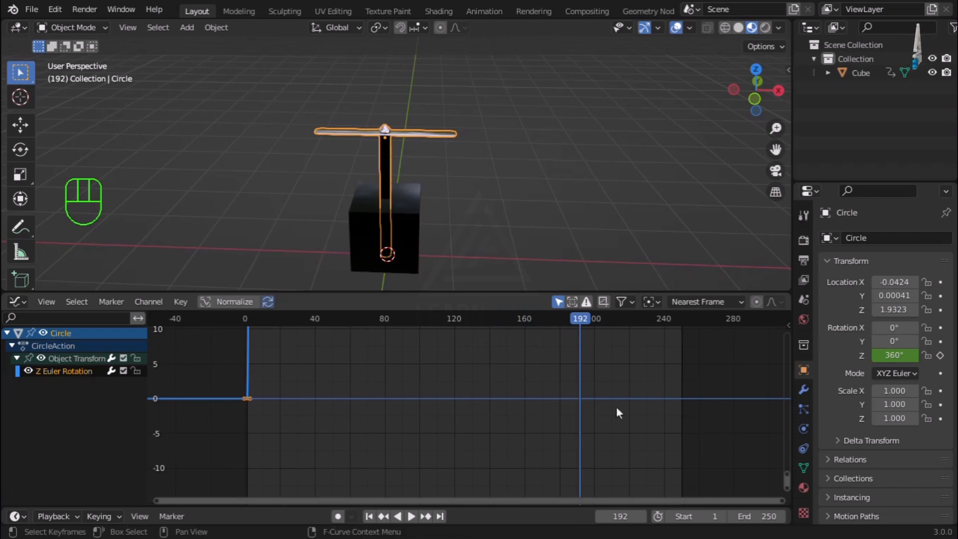
pyautogui.press('n')
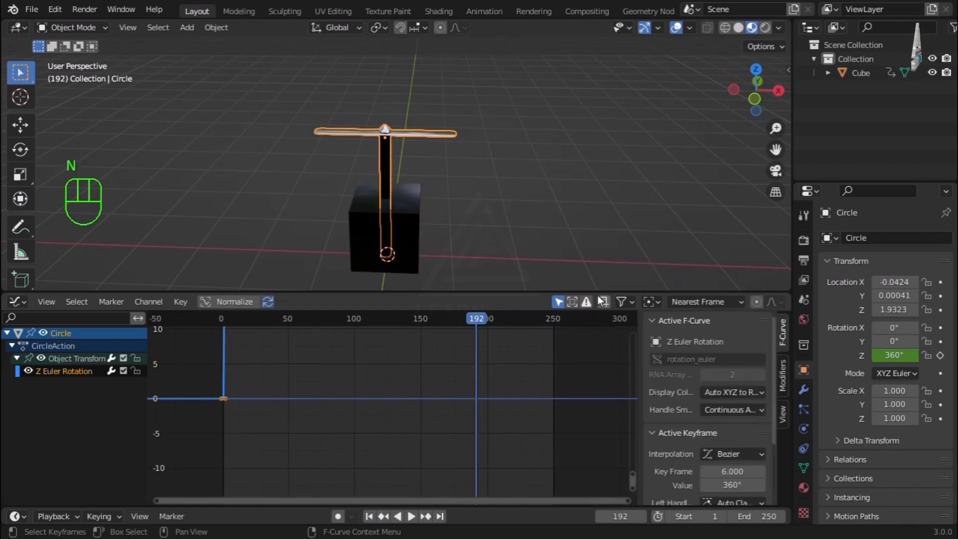
pyautogui.moveTo(599, 292); pyautogui.dragTo(600, 200)
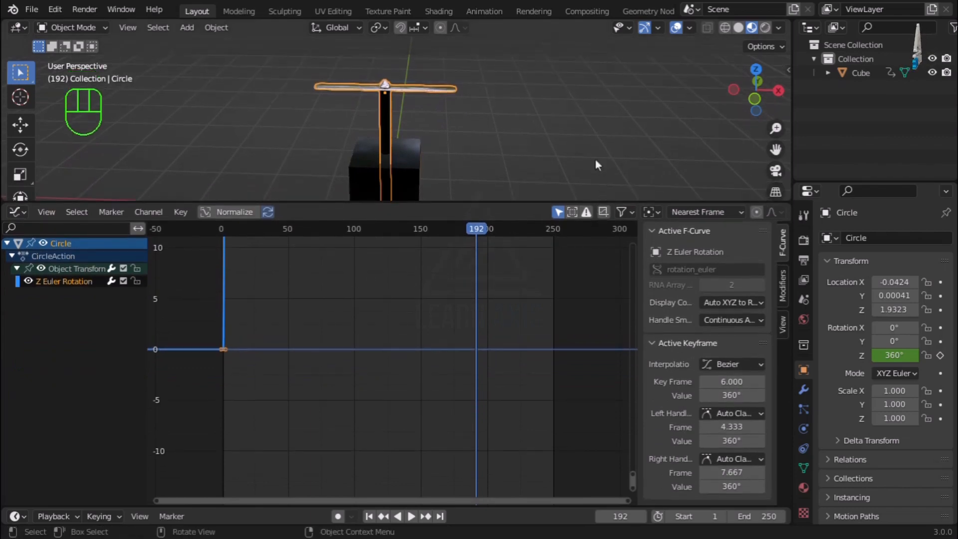
pyautogui.scroll(-2, 460, 52)
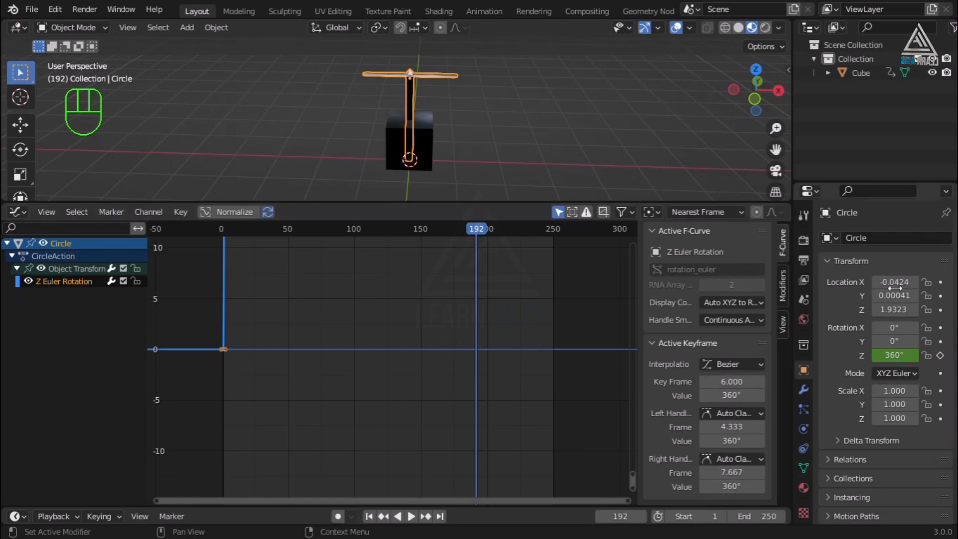
# Add a Cycles modifier to the propeller's Z Euler Rotation curve
pyautogui.click(782, 290)
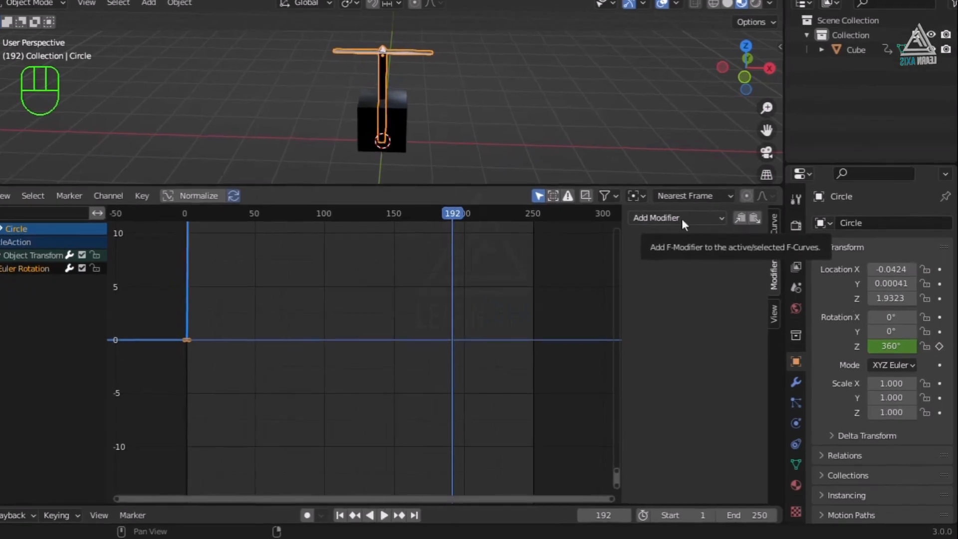
pyautogui.click(695, 233)
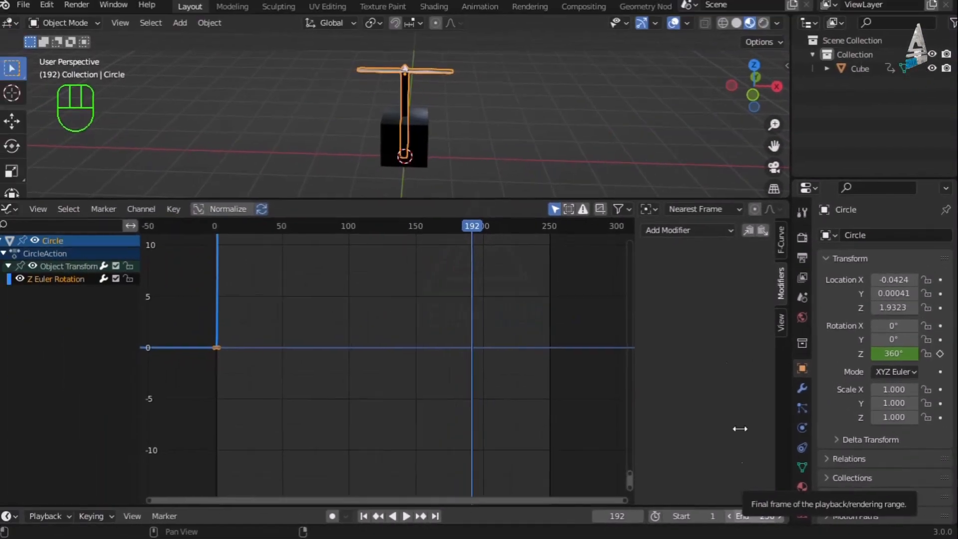
pyautogui.click(571, 99)
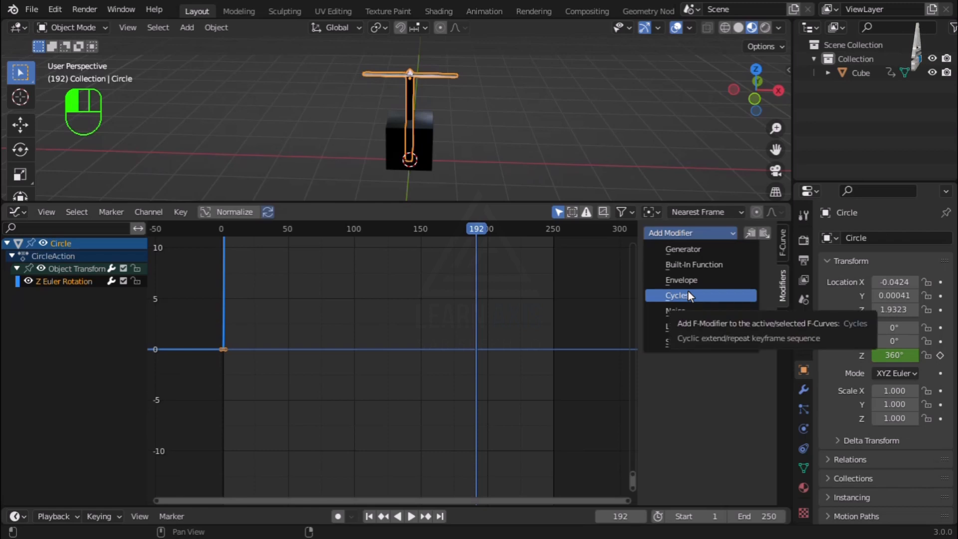
pyautogui.click(673, 296)
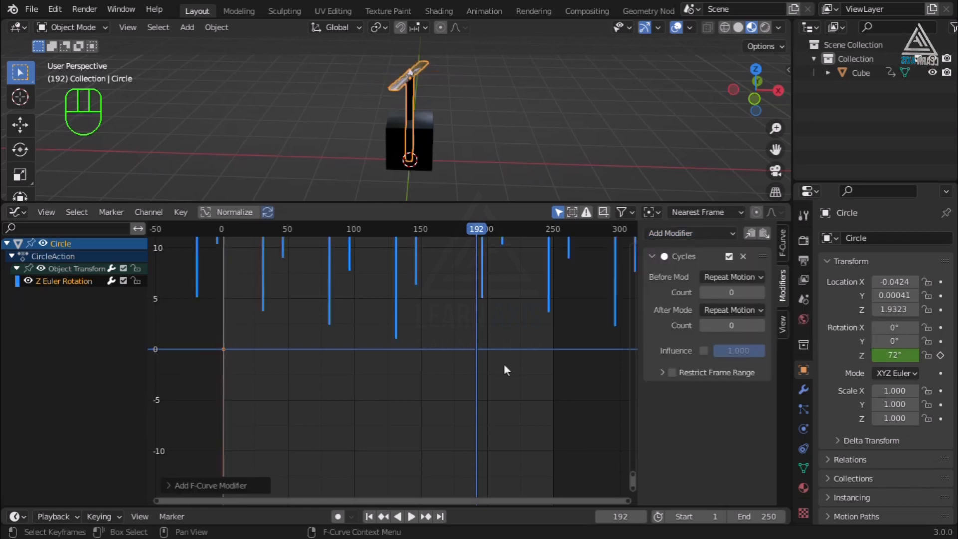
# Normalize the curve display in the Graph Editor and examine the propeller's repeating rotation cycles
pyautogui.scroll(-3, 499, 358)
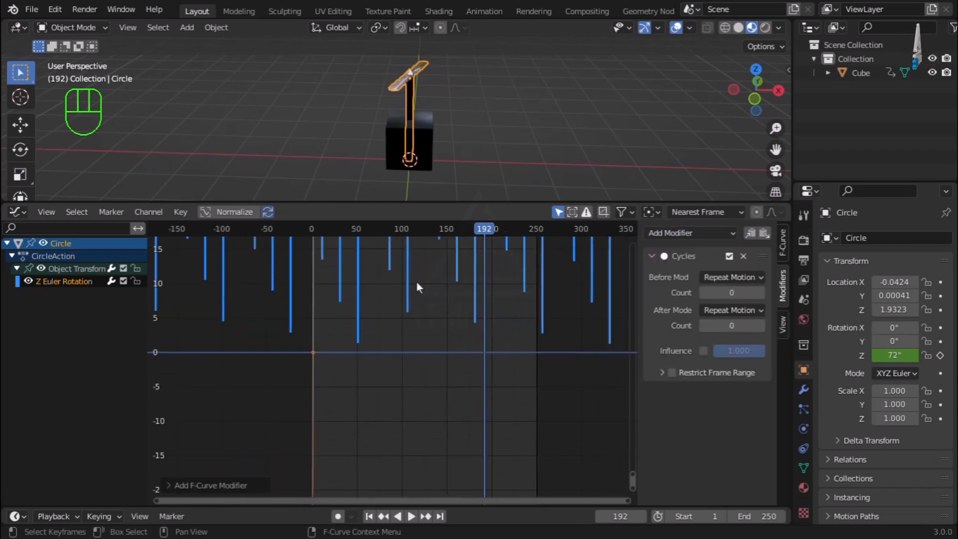
pyautogui.click(234, 213)
pyautogui.scroll(4, 328, 369)
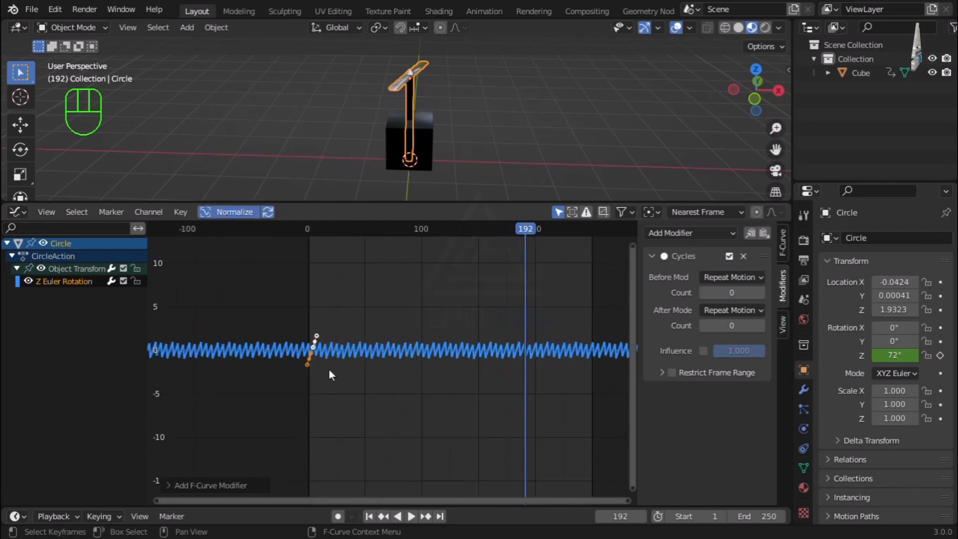
pyautogui.scroll(5, 325, 365)
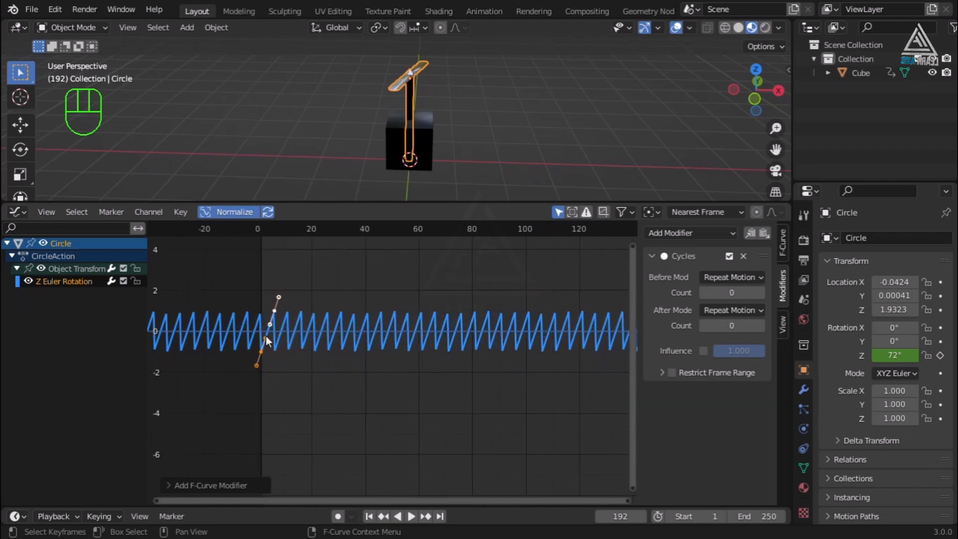
pyautogui.scroll(-5, 340, 353)
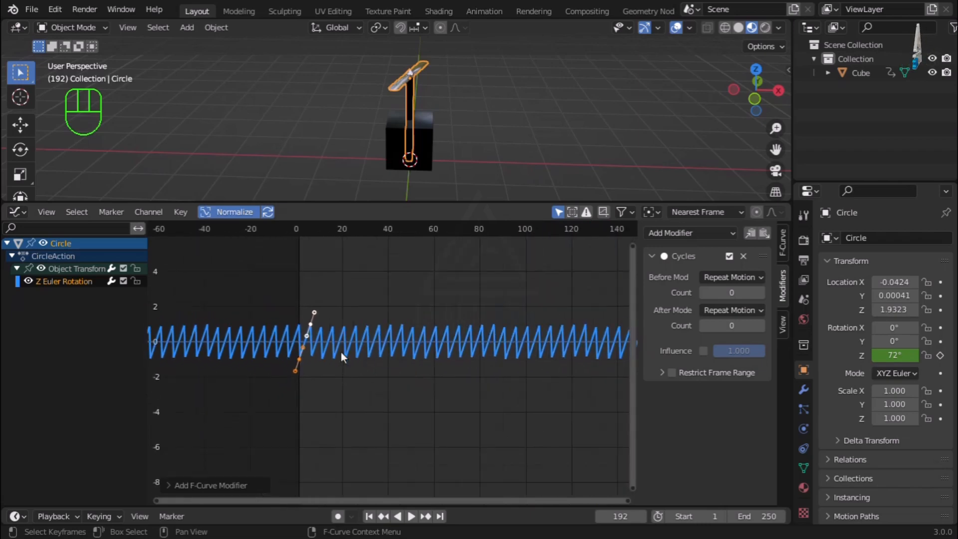
# Play the animation from frame 1 to check the repeated rotation, with the whole frame range framed in the Graph Editor
pyautogui.click(369, 517)
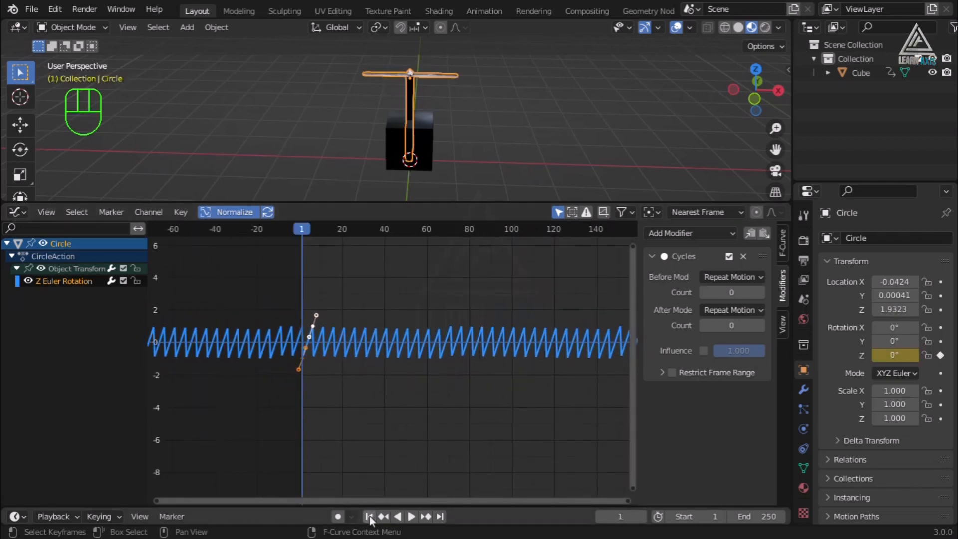
pyautogui.click(410, 516)
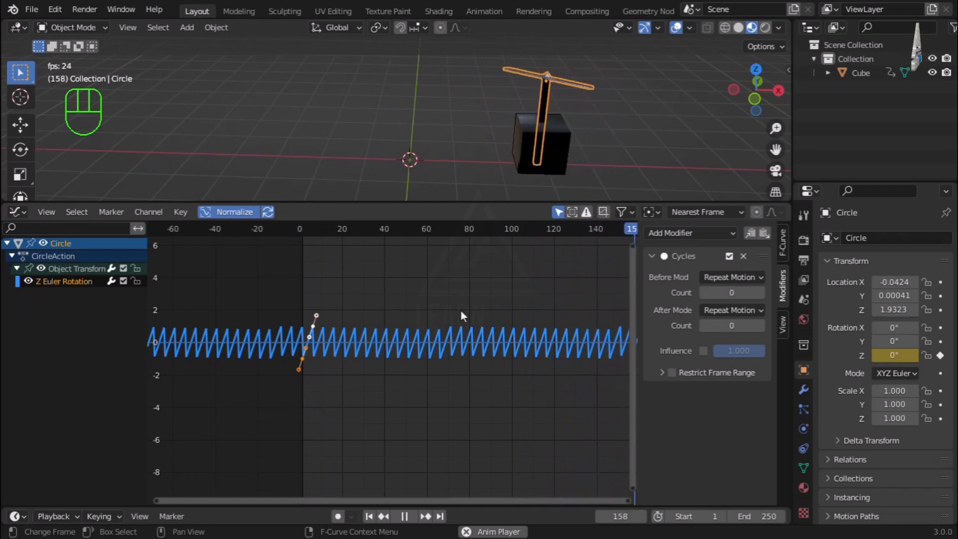
pyautogui.press('Home')
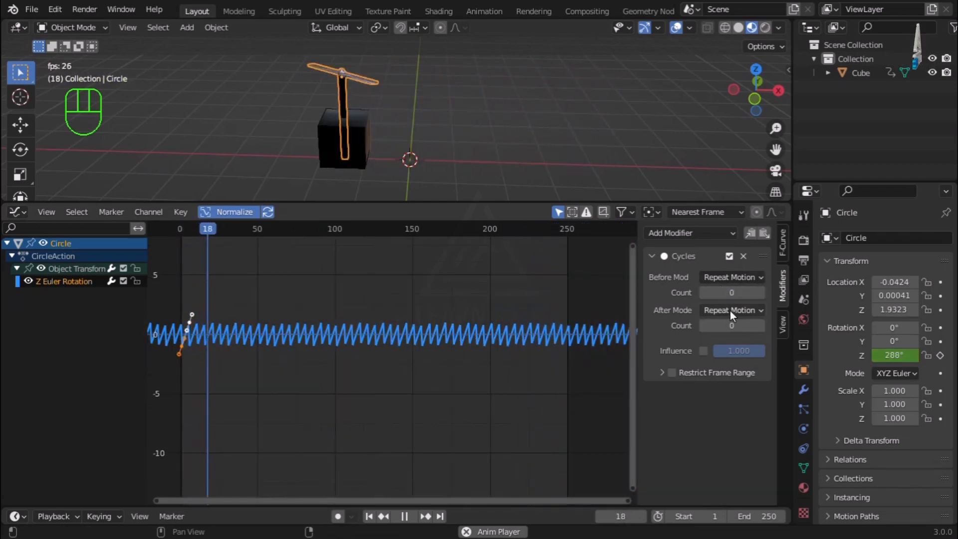
# Try a Before count of 1 in the propeller's Cycles modifier, then return the count to 0
pyautogui.click(761, 292)
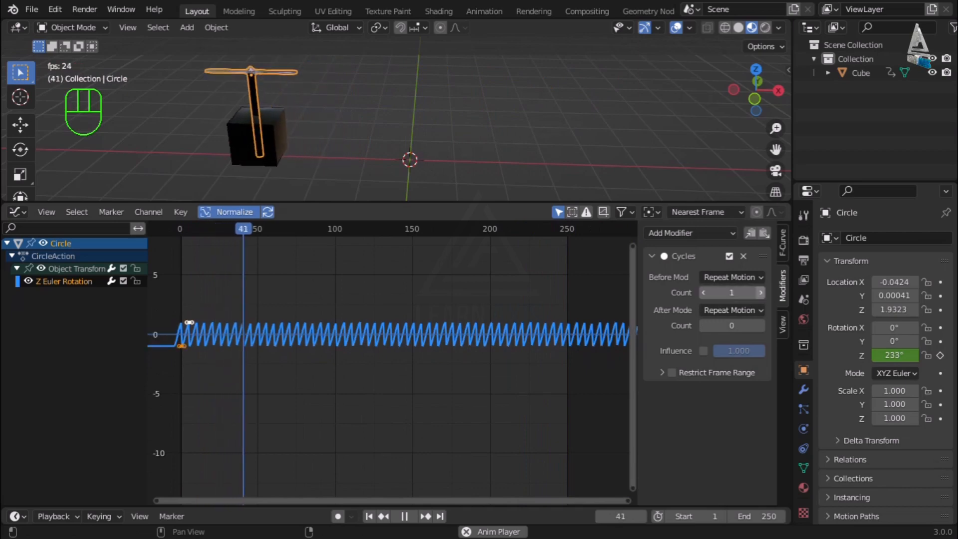
pyautogui.click(761, 293)
pyautogui.click(703, 292)
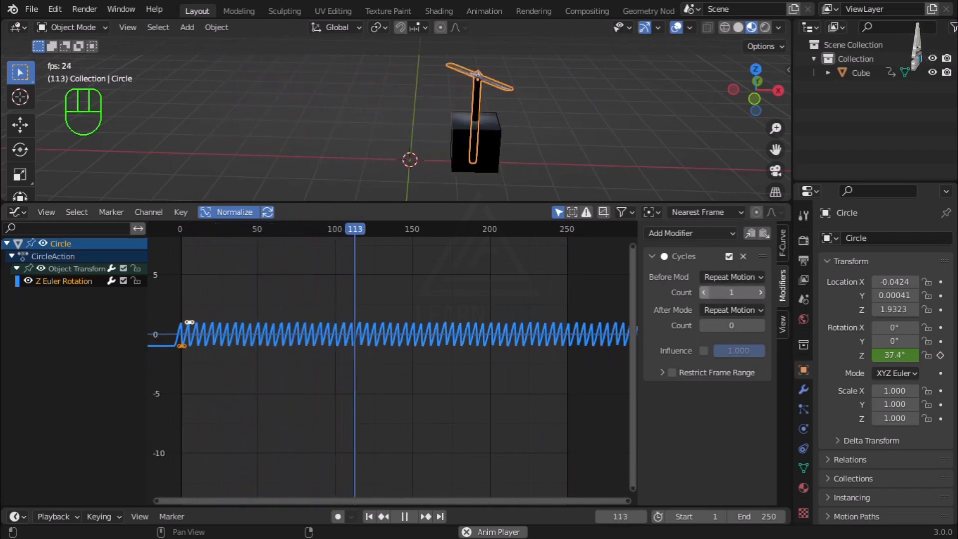
pyautogui.click(703, 292)
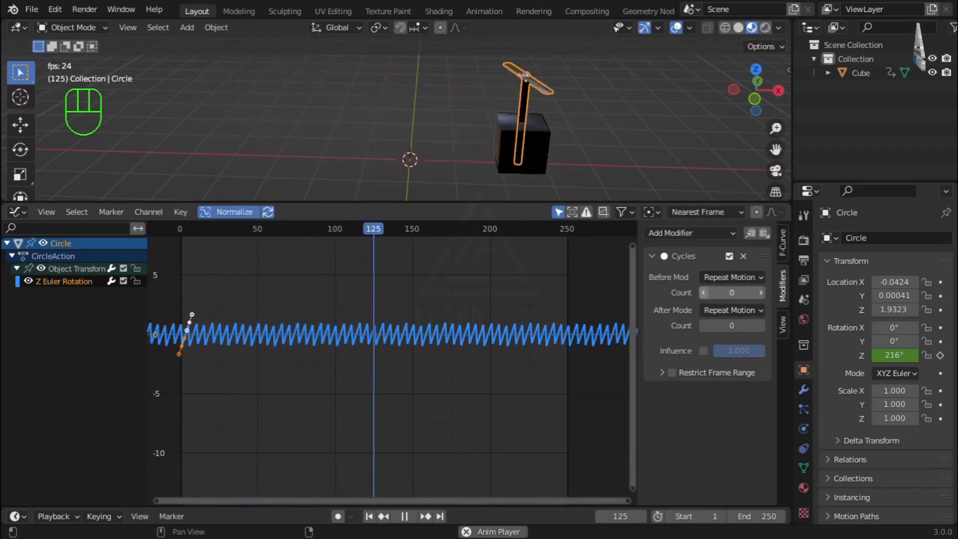
pyautogui.click(761, 293)
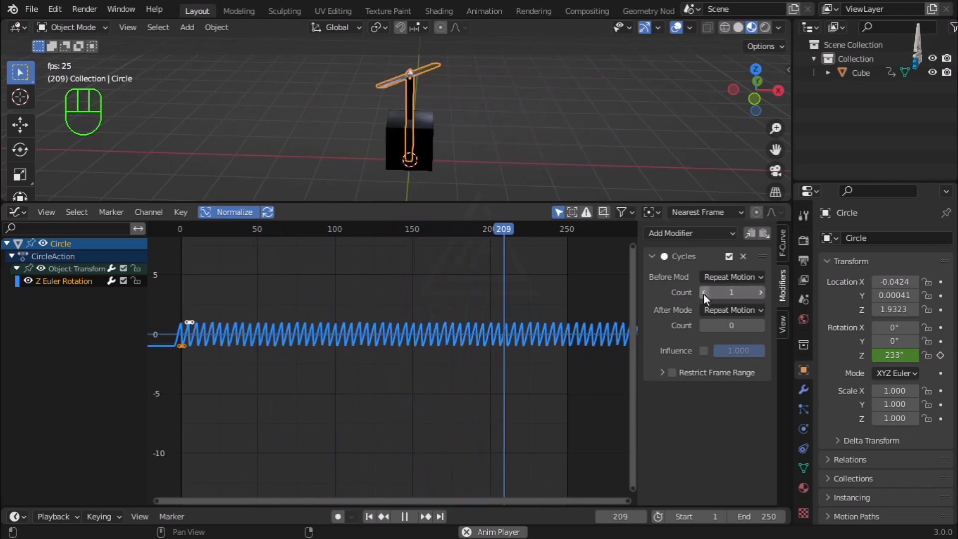
pyautogui.click(703, 294)
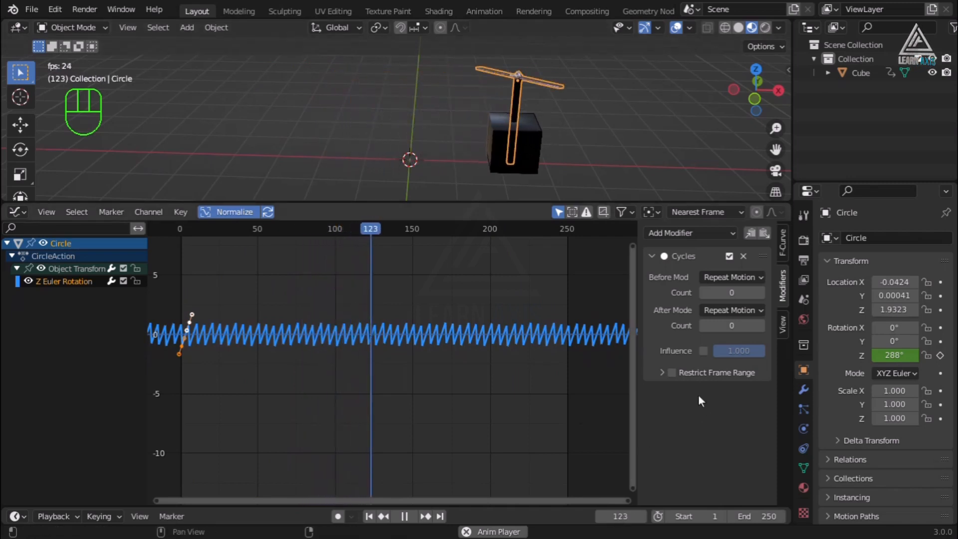
# Restrict the Cycles modifier's frame range to start at frame 1 and end at frame 192
pyautogui.click(661, 372)
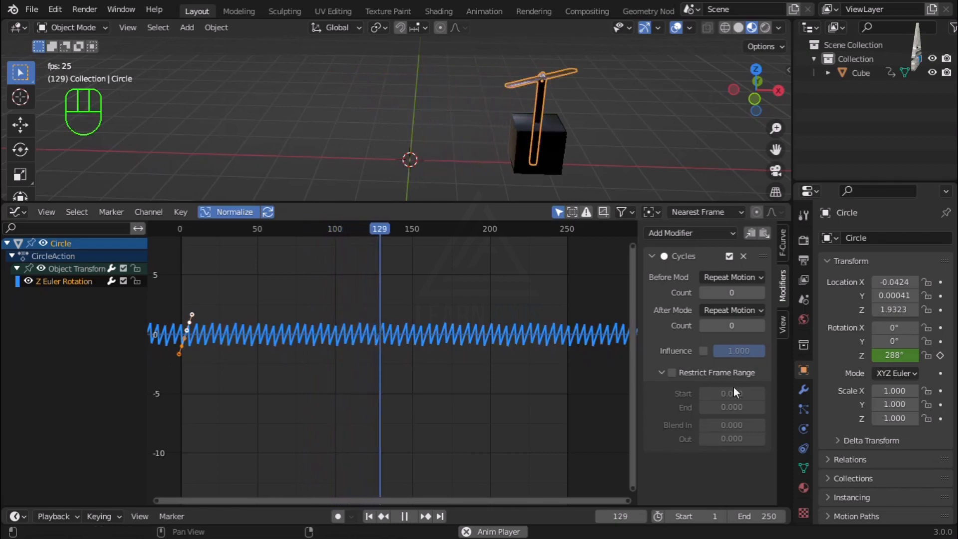
pyautogui.click(672, 373)
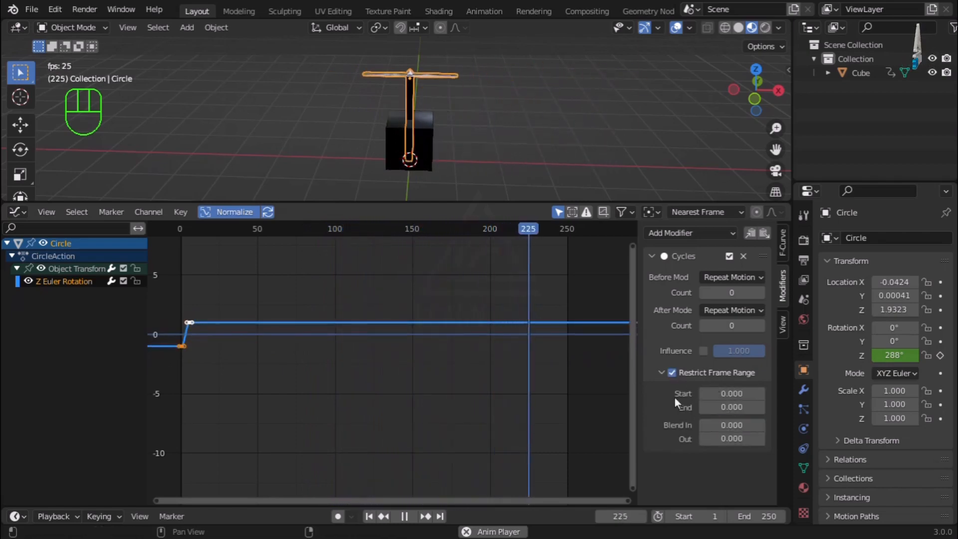
pyautogui.click(741, 393)
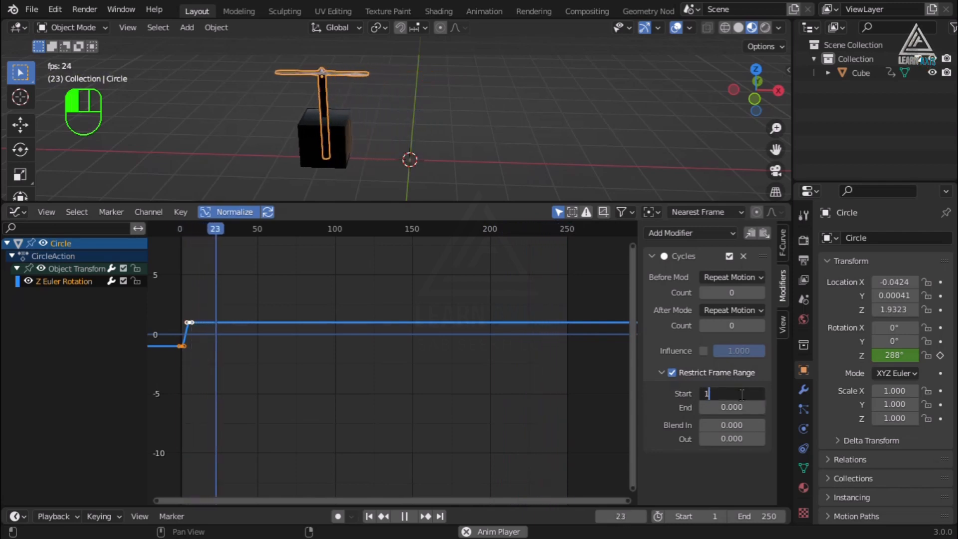
pyautogui.write('1')
pyautogui.press('Return')
pyautogui.click(730, 407)
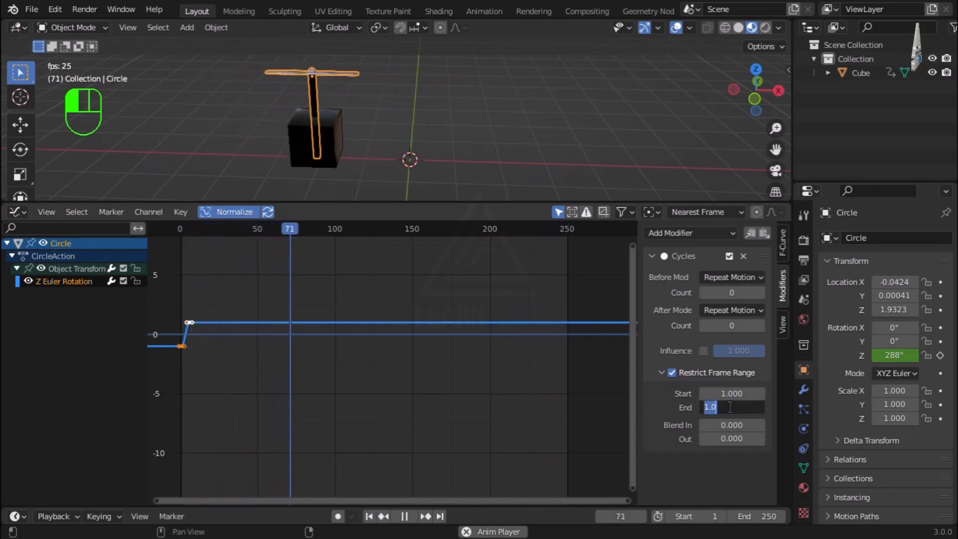
pyautogui.write('192')
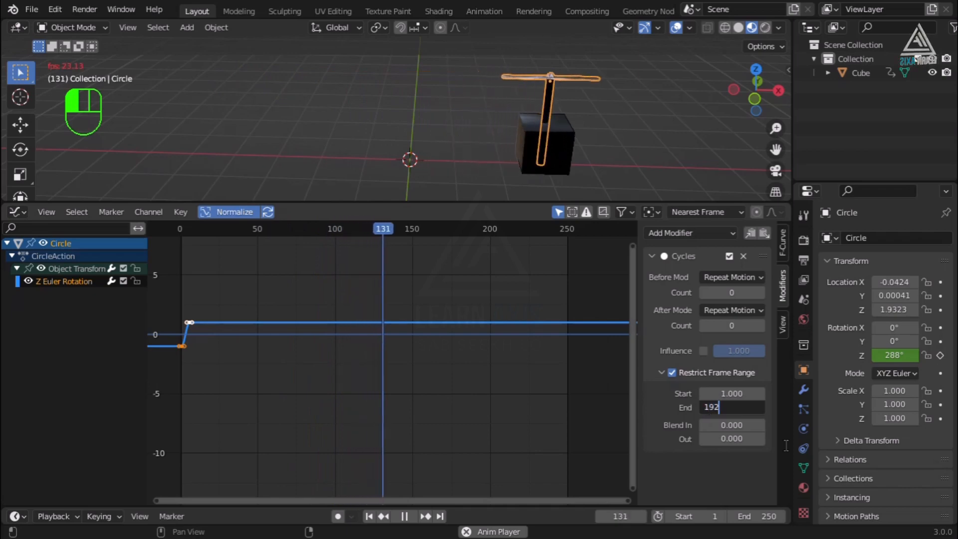
pyautogui.press('Return')
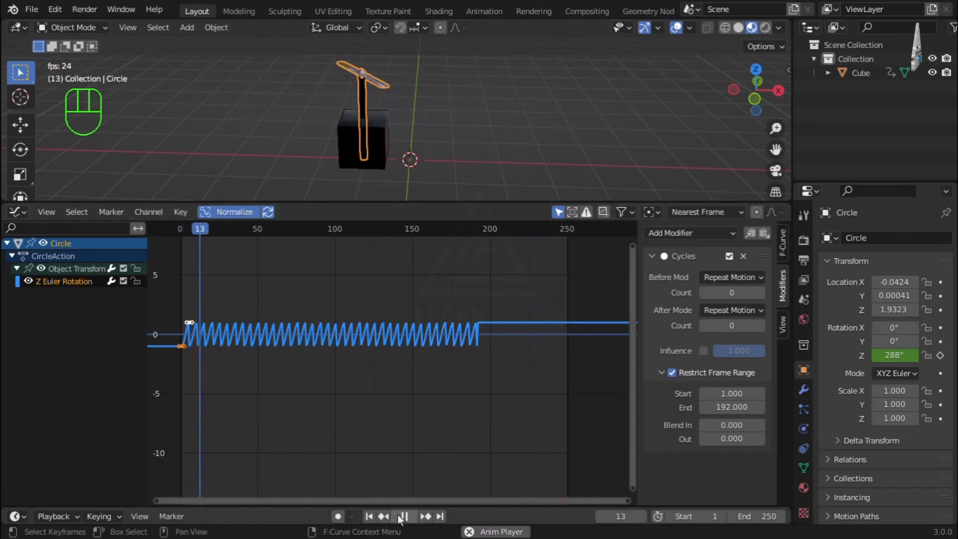
# Replay the animation from frame 1 to check the propeller's rotation within the restricted frame range
pyautogui.press('space')
pyautogui.hotkey('shift', 'Left')
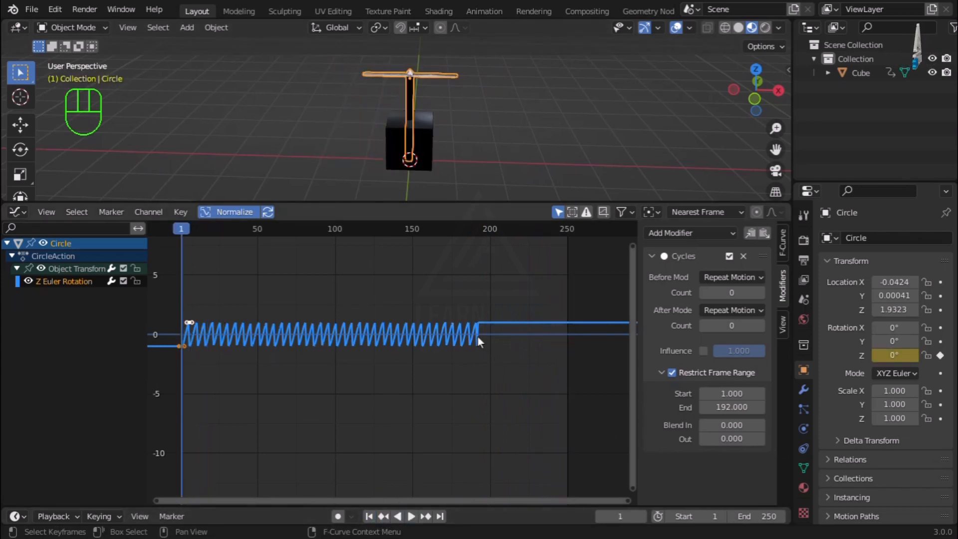
pyautogui.click(411, 516)
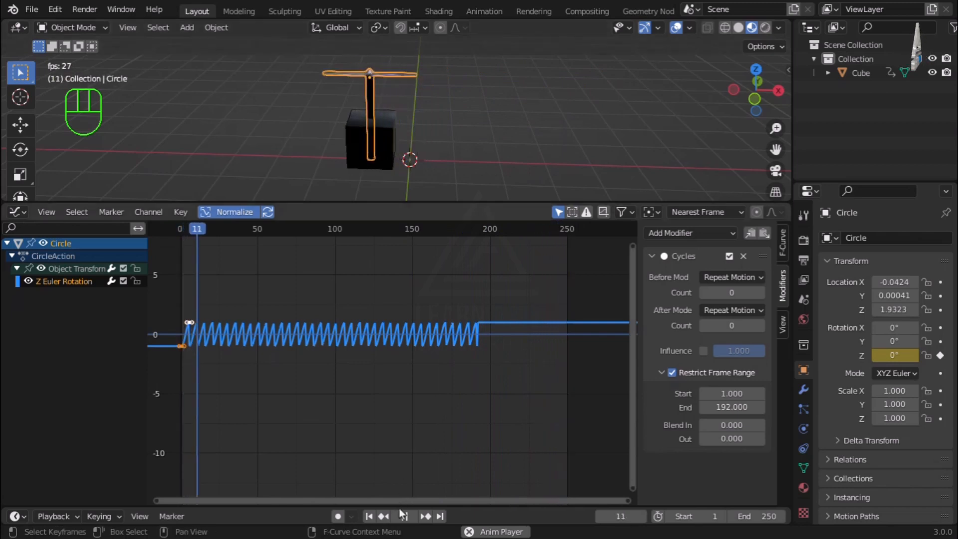
pyautogui.press('space')
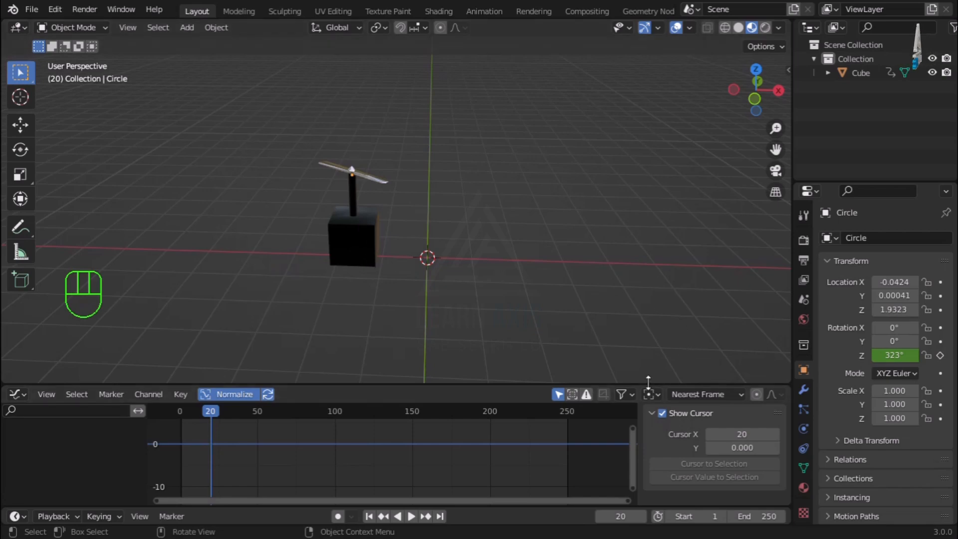
# Select the base cube, return to frame 1 and enlarge the Graph Editor to show its curve
pyautogui.moveTo(647, 382); pyautogui.dragTo(665, 305)
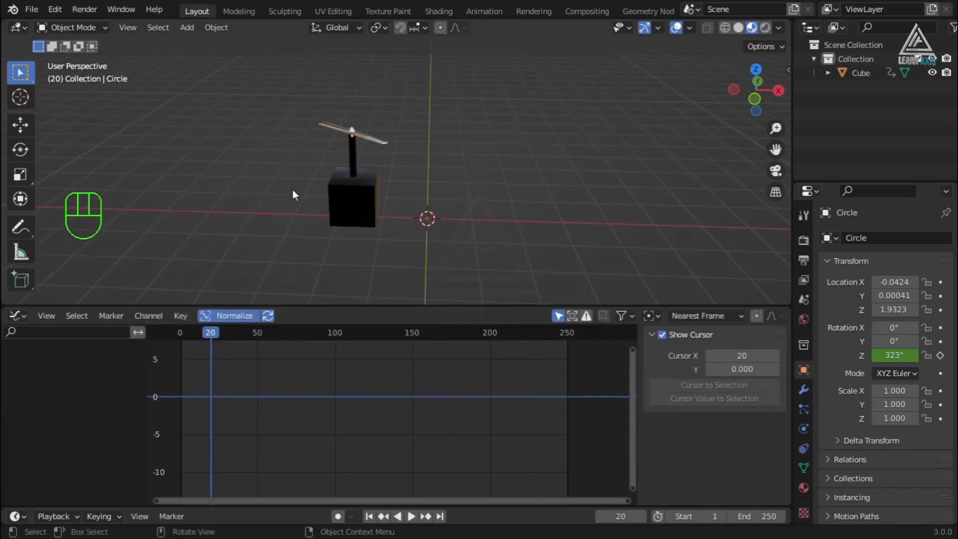
pyautogui.click(356, 207)
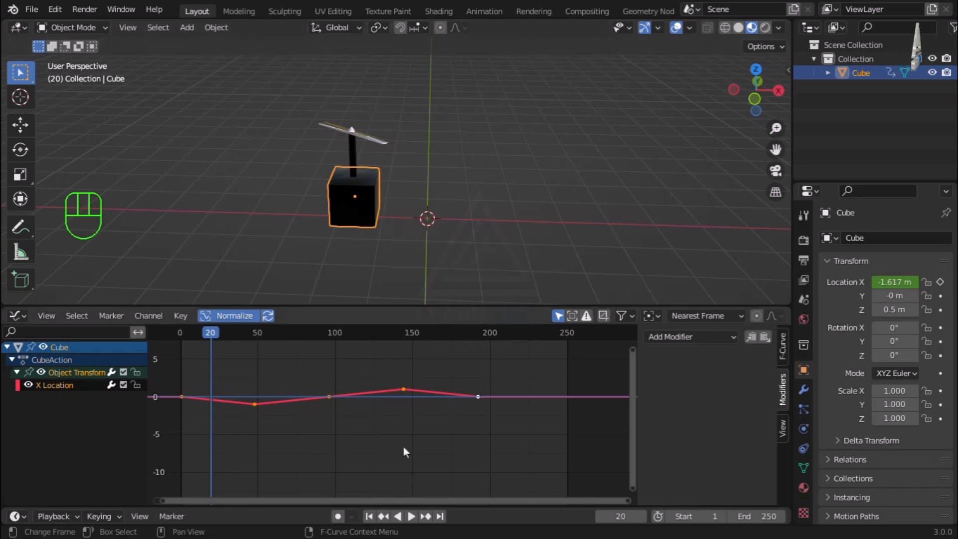
pyautogui.moveTo(400, 505); pyautogui.dragTo(403, 446)
pyautogui.click(369, 456)
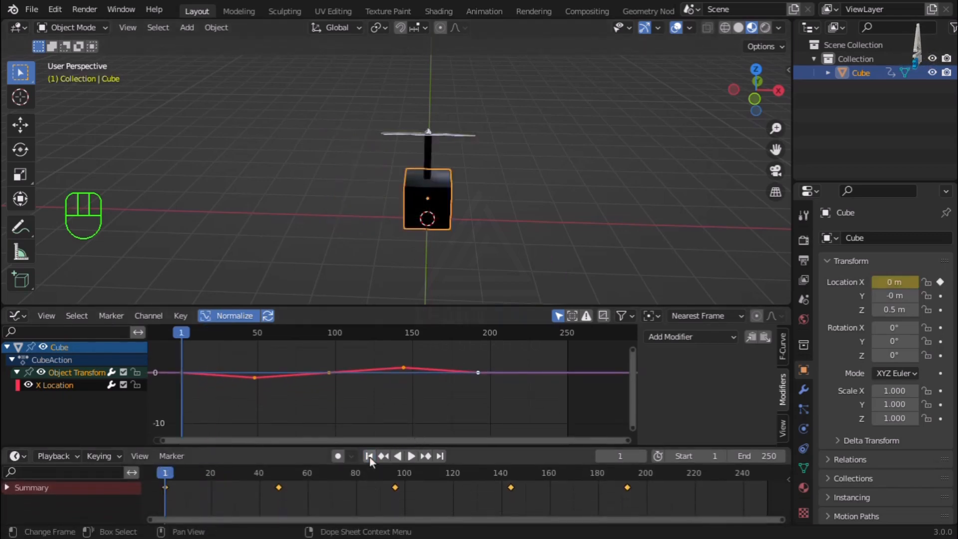
pyautogui.moveTo(481, 445); pyautogui.dragTo(469, 536)
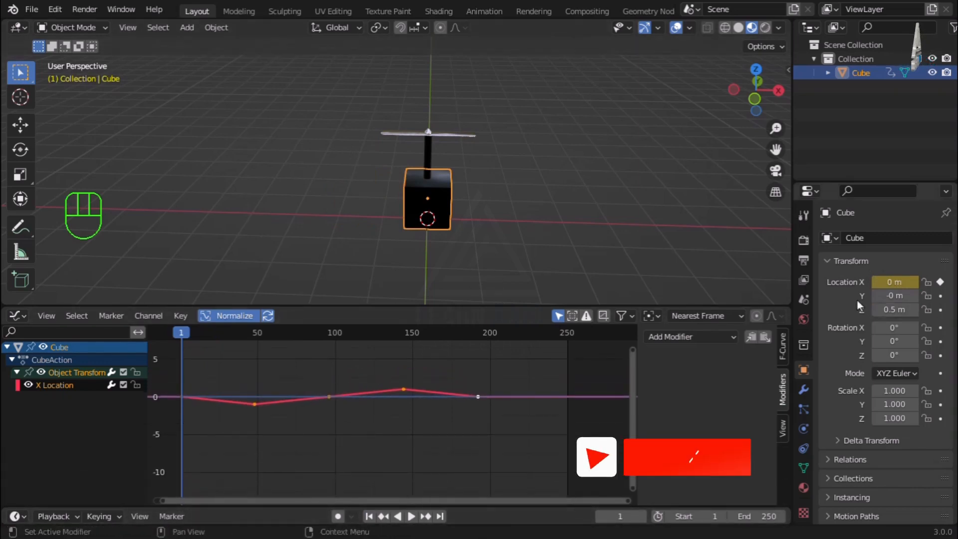
# Keyframe the cube's Y location at frame 1 and add a Noise modifier to the Y Location curve
pyautogui.click(940, 297)
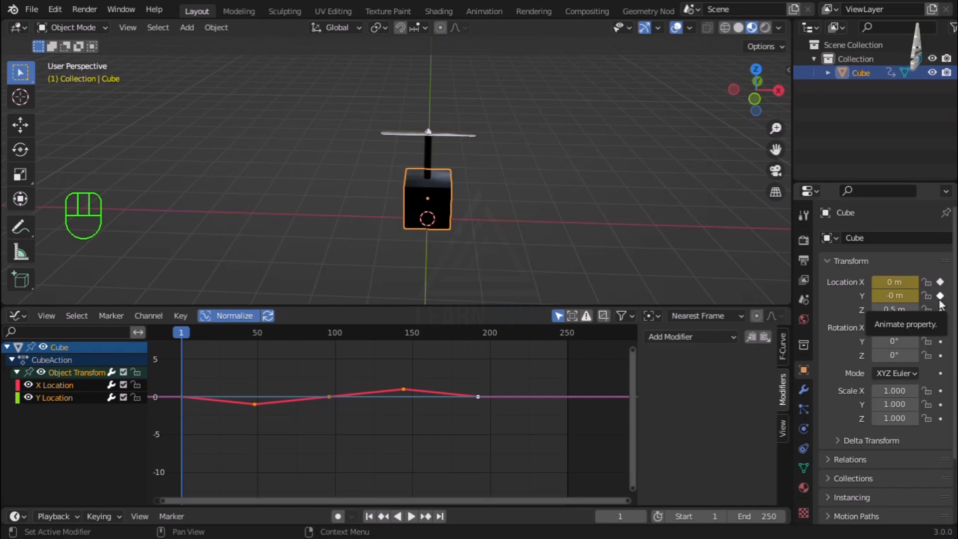
pyautogui.click(68, 399)
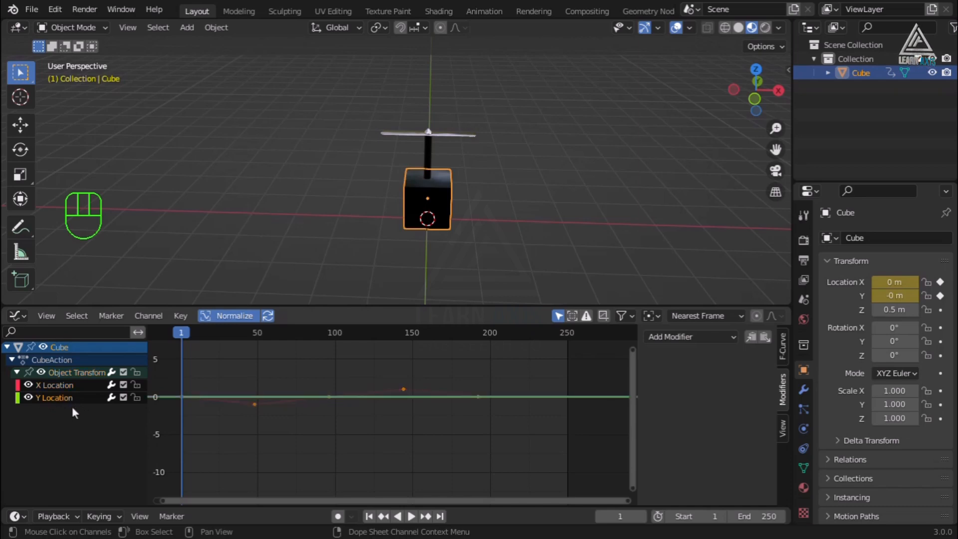
pyautogui.click(704, 338)
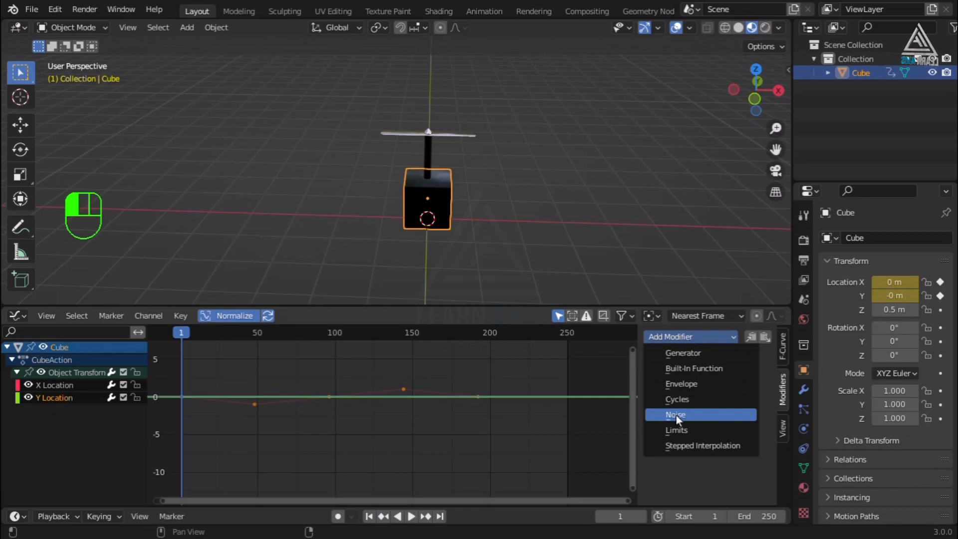
pyautogui.click(700, 415)
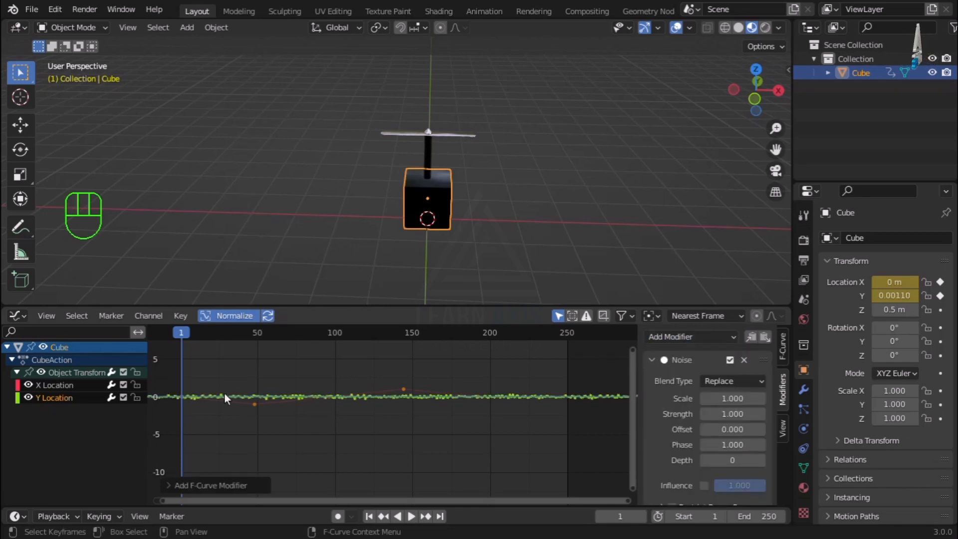
# Examine the noisy Y Location curve and play the animation, viewing the cube's shaking from different angles
pyautogui.scroll(8, 224, 392)
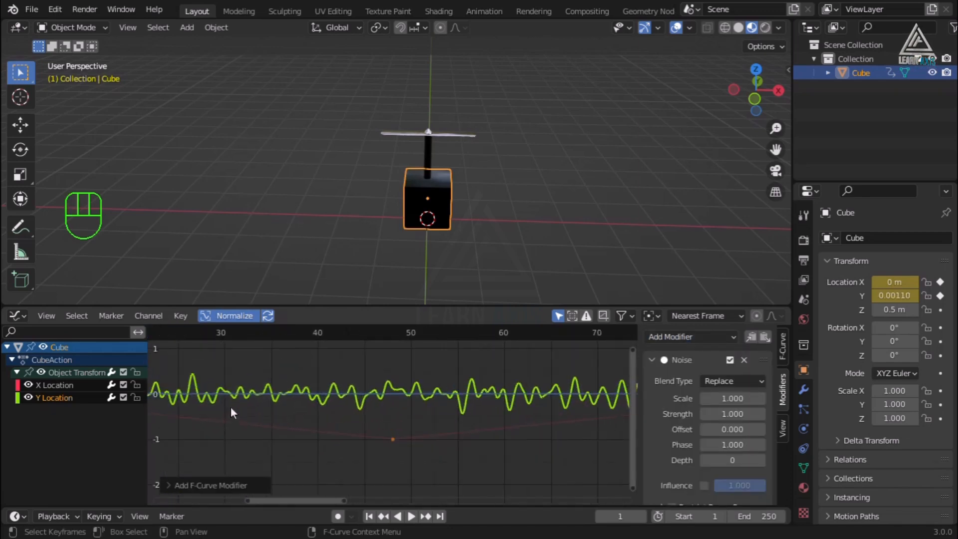
pyautogui.scroll(-6, 230, 407)
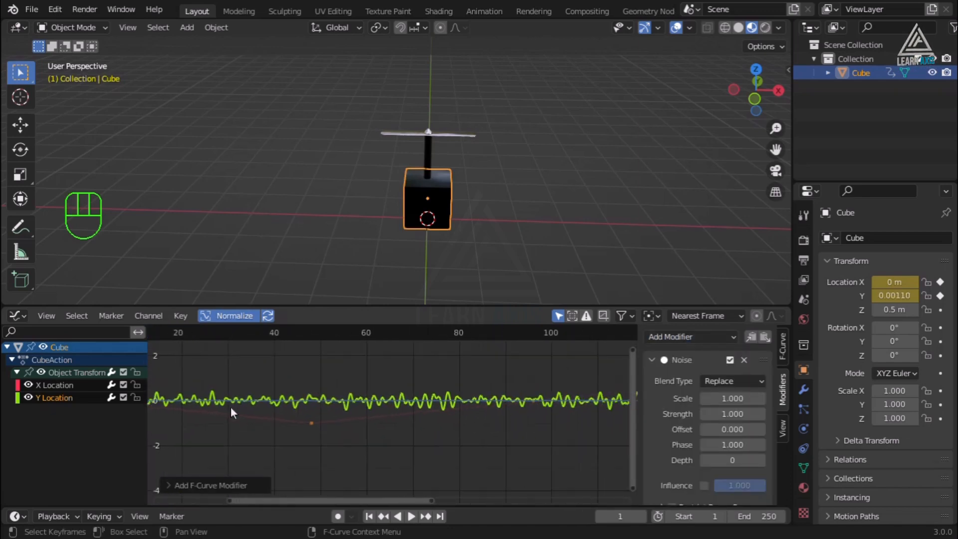
pyautogui.click(411, 517)
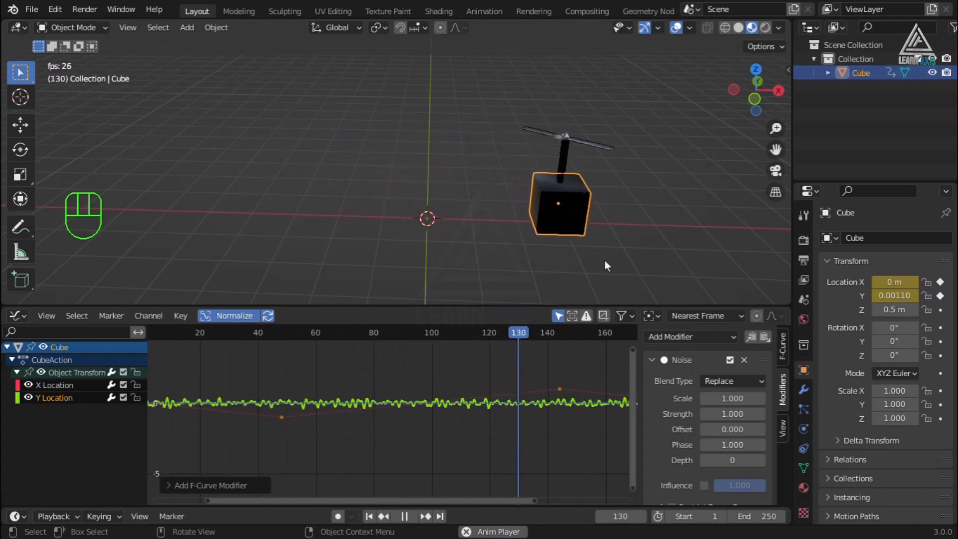
pyautogui.click(613, 271)
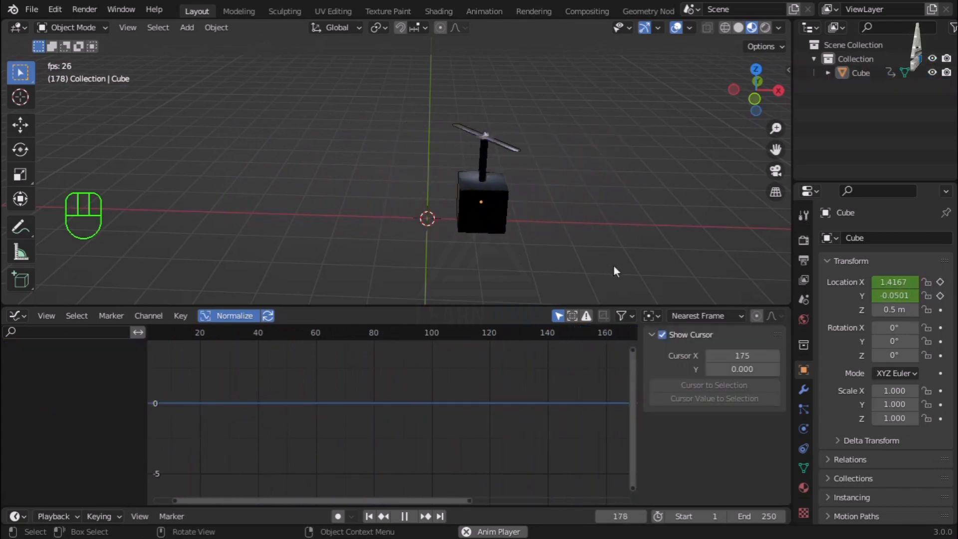
pyautogui.moveTo(564, 272); pyautogui.dragTo(492, 273, button='middle')
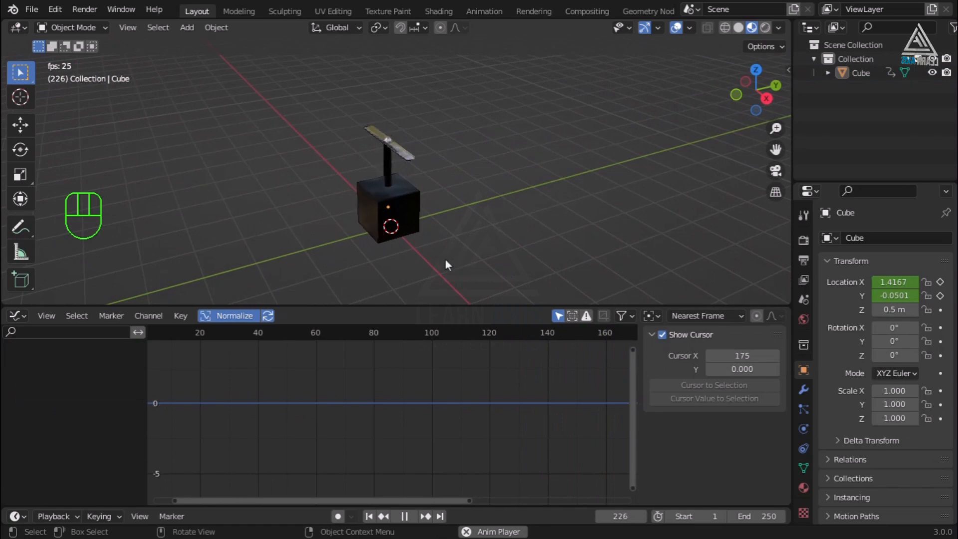
pyautogui.scroll(-5, 441, 257)
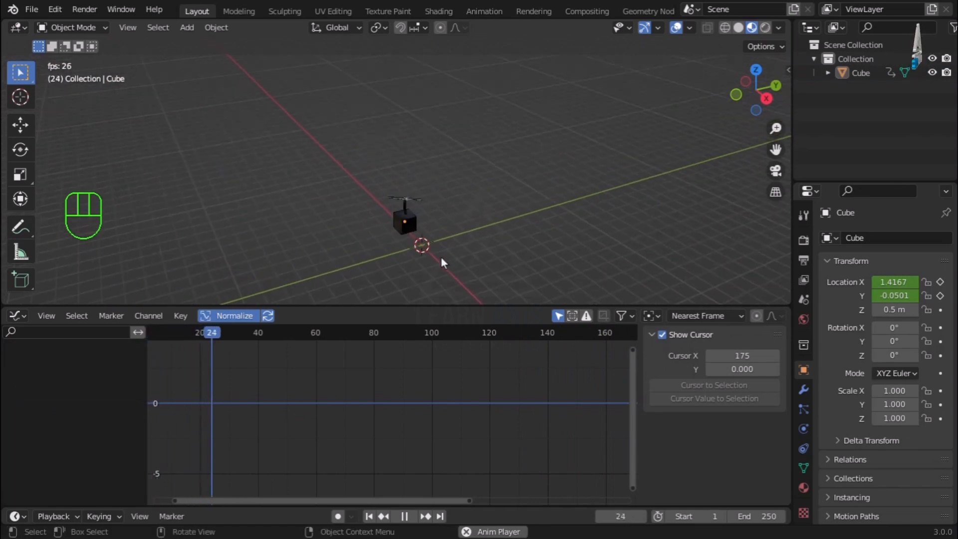
pyautogui.scroll(4, 417, 270)
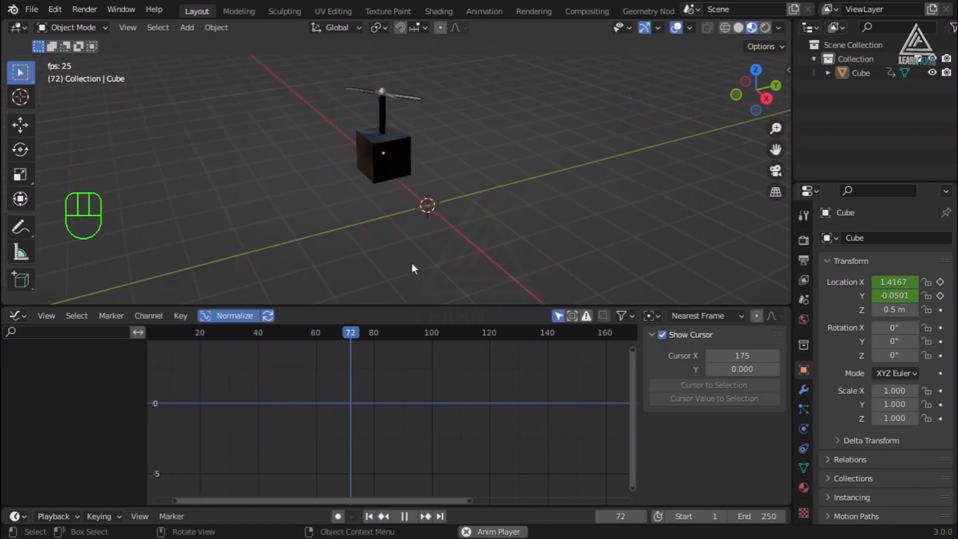
pyautogui.moveTo(412, 268); pyautogui.dragTo(511, 274, button='middle')
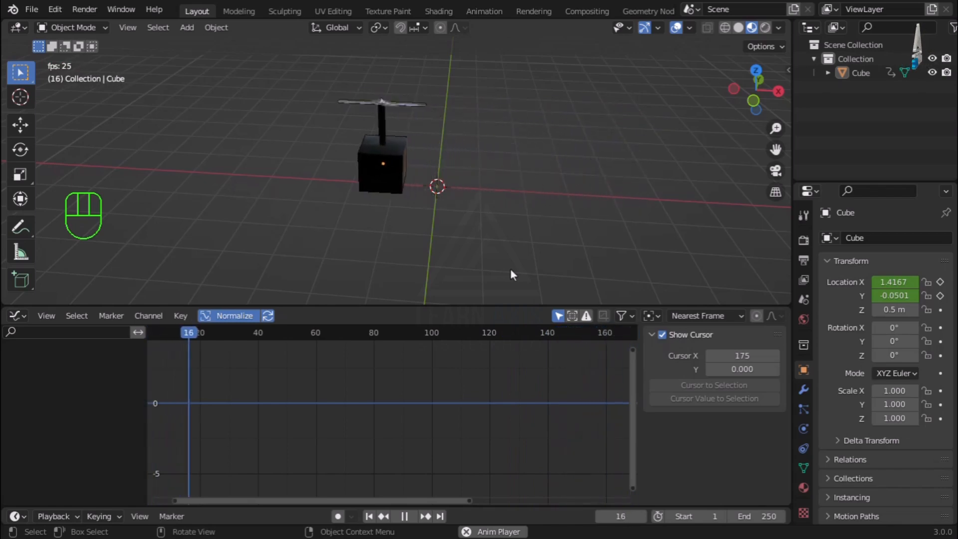
# Reselect the moving cube and enlarge the Graph Editor to show all the Noise modifier settings
pyautogui.click(304, 174)
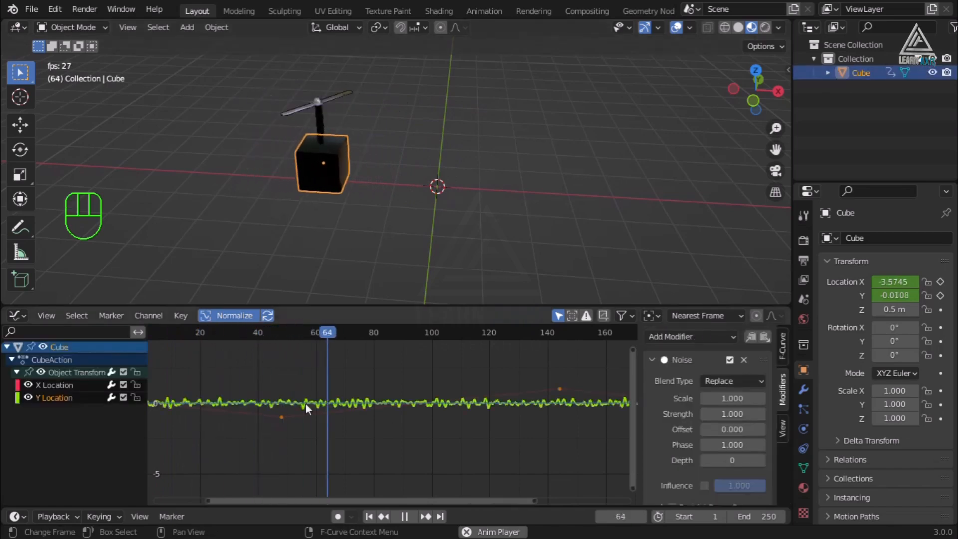
pyautogui.moveTo(729, 304); pyautogui.dragTo(733, 243)
# Try the Add and Subtract blend types on the Noise modifier, then return it to Replace
pyautogui.click(740, 319)
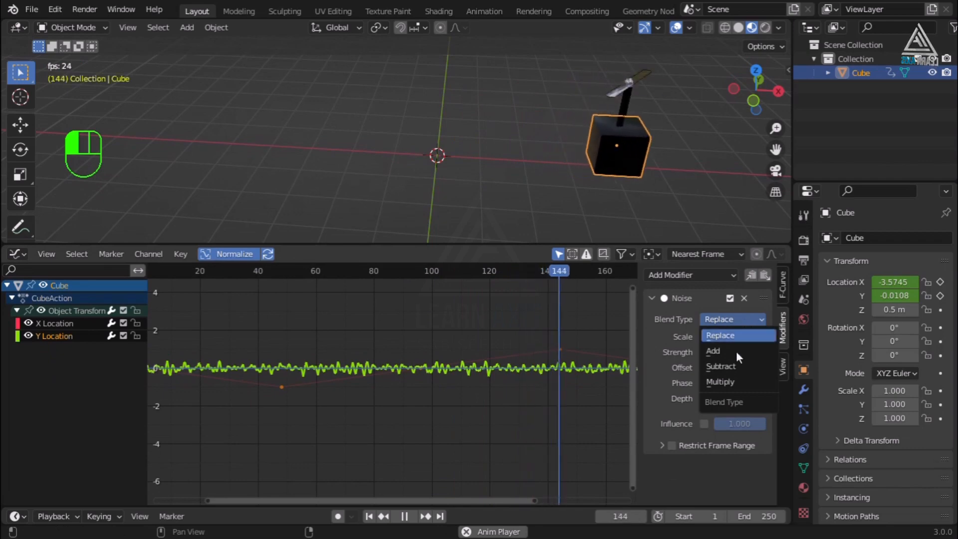
pyautogui.click(735, 350)
pyautogui.click(738, 321)
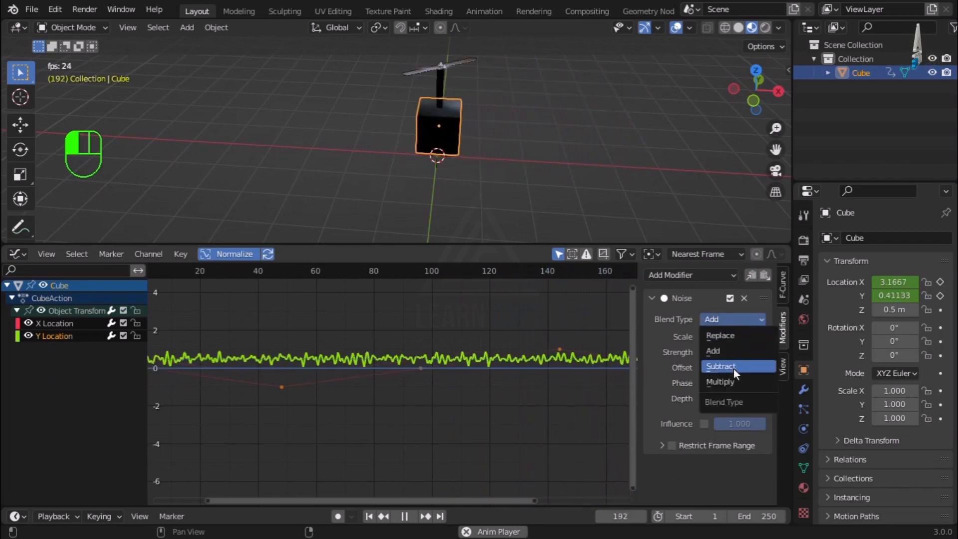
pyautogui.click(733, 368)
pyautogui.click(744, 321)
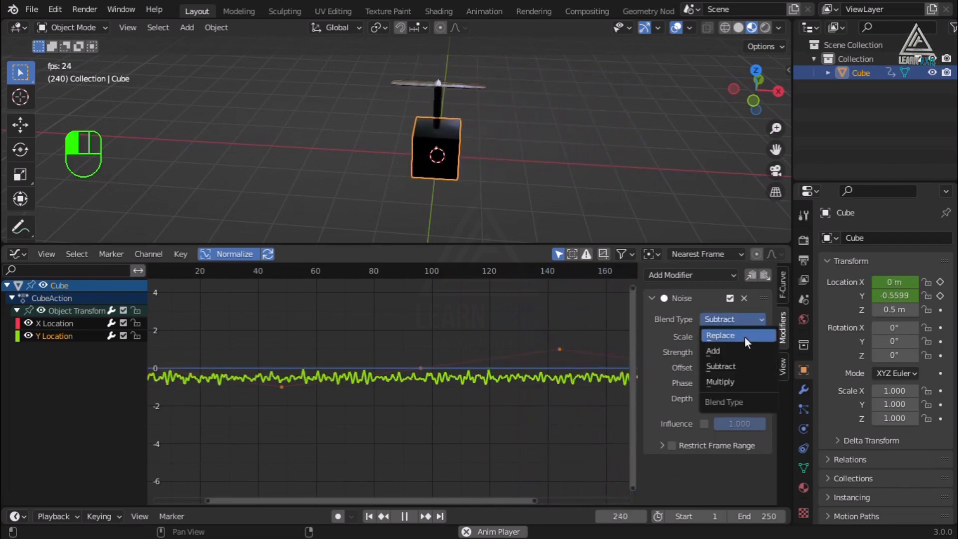
pyautogui.click(743, 335)
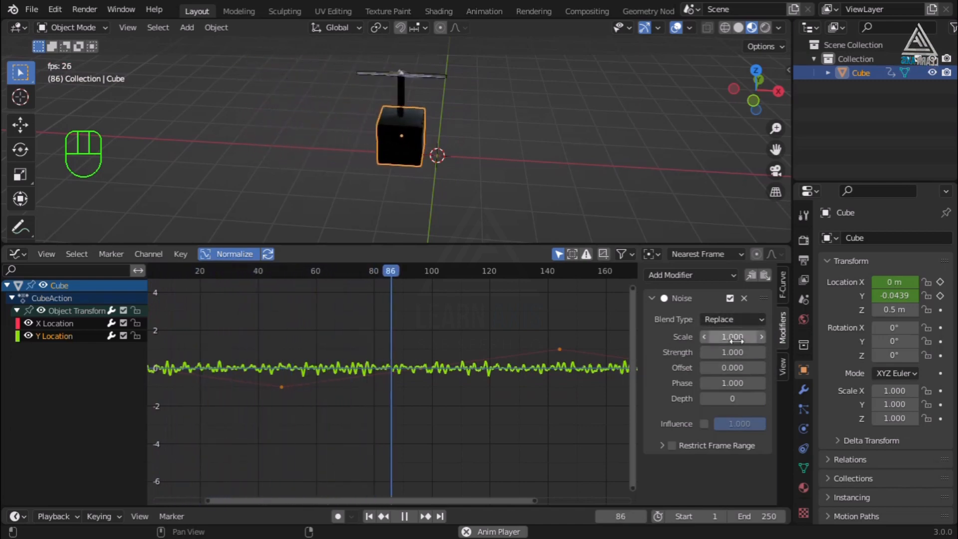
# Set the Noise modifier's scale to 3.3 and strength to 0.8, and try a phase of 0.7 before restoring it to 1
pyautogui.moveTo(736, 336); pyautogui.dragTo(782, 337)
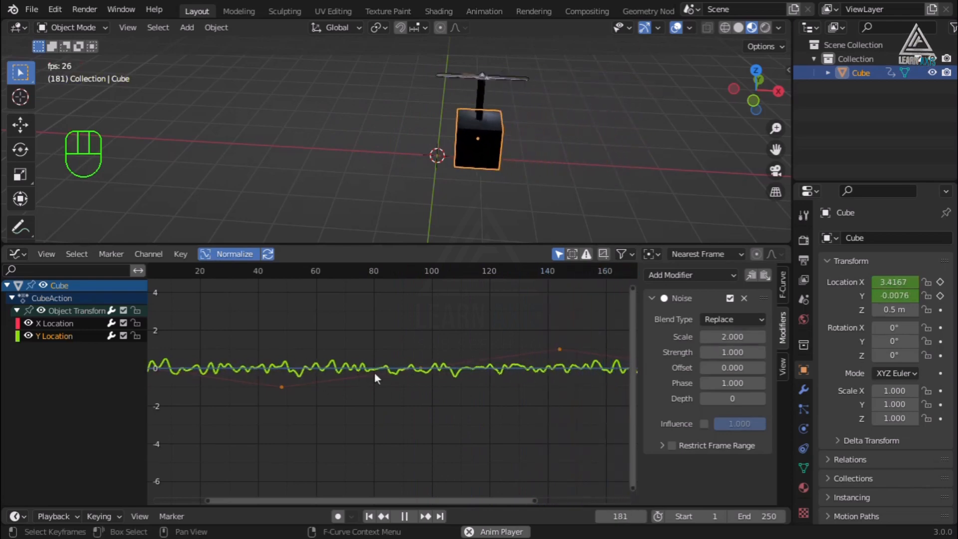
pyautogui.moveTo(732, 337); pyautogui.dragTo(747, 352)
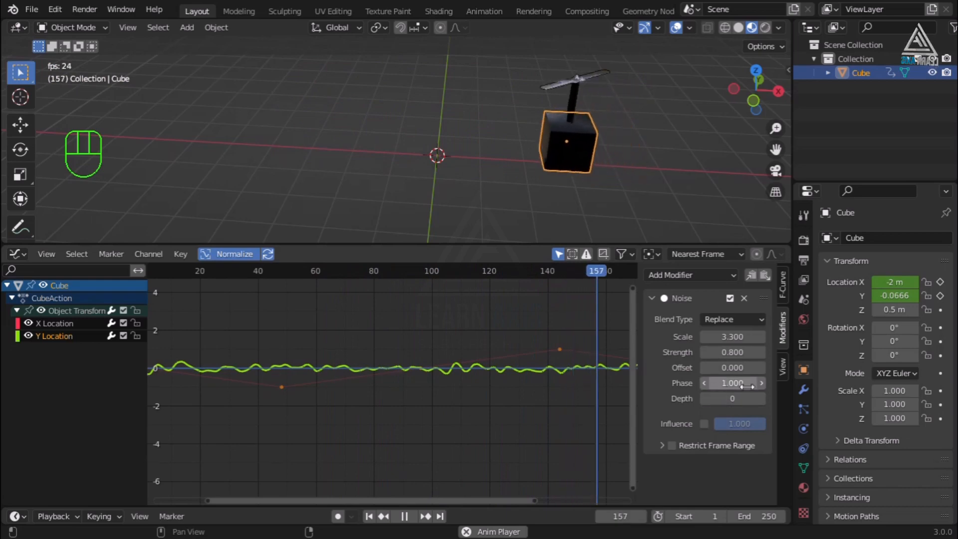
pyautogui.moveTo(733, 383); pyautogui.dragTo(738, 384)
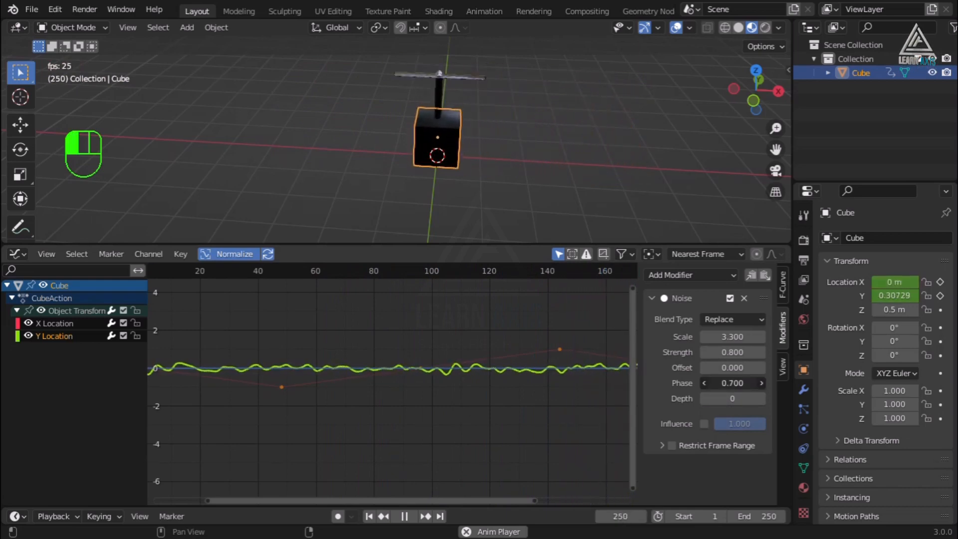
pyautogui.moveTo(729, 383); pyautogui.dragTo(733, 384)
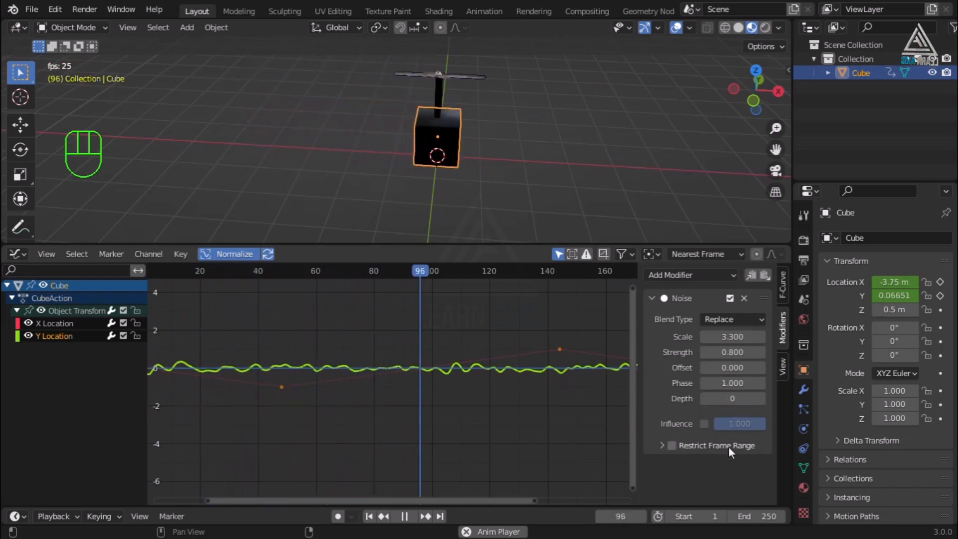
# Look over the Noise modifier's Restrict Frame Range settings and the available modifier types, then stop the playback
pyautogui.click(662, 445)
pyautogui.scroll(-1, 737, 463)
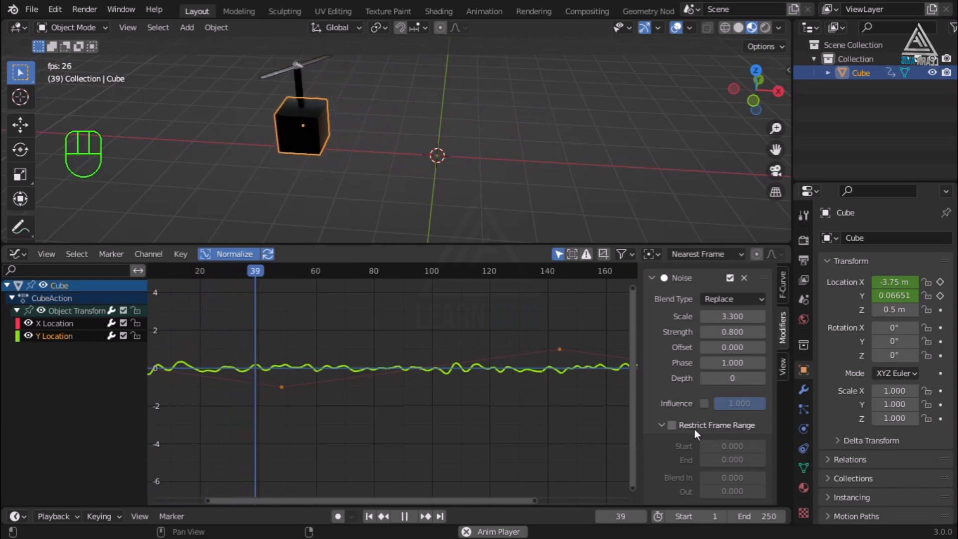
pyautogui.click(660, 425)
pyautogui.click(697, 276)
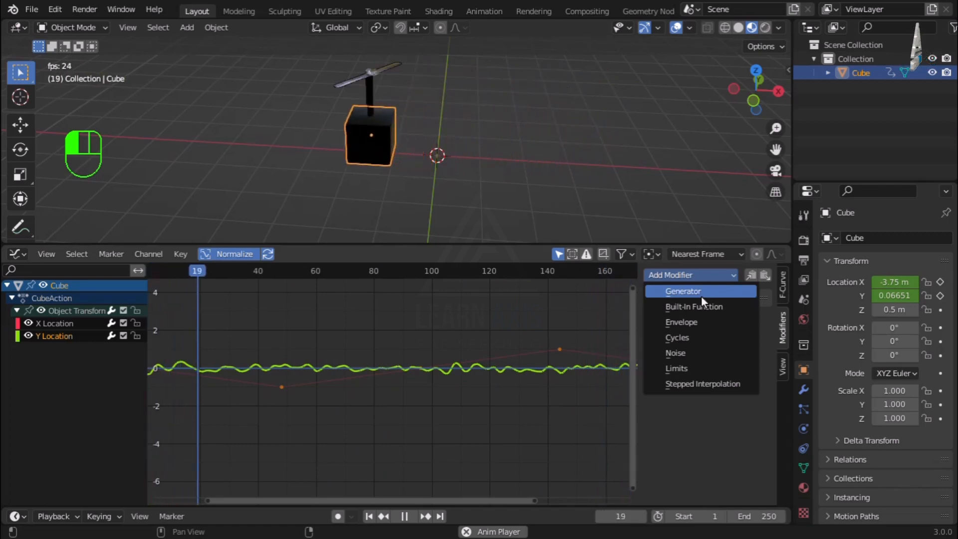
pyautogui.click(675, 352)
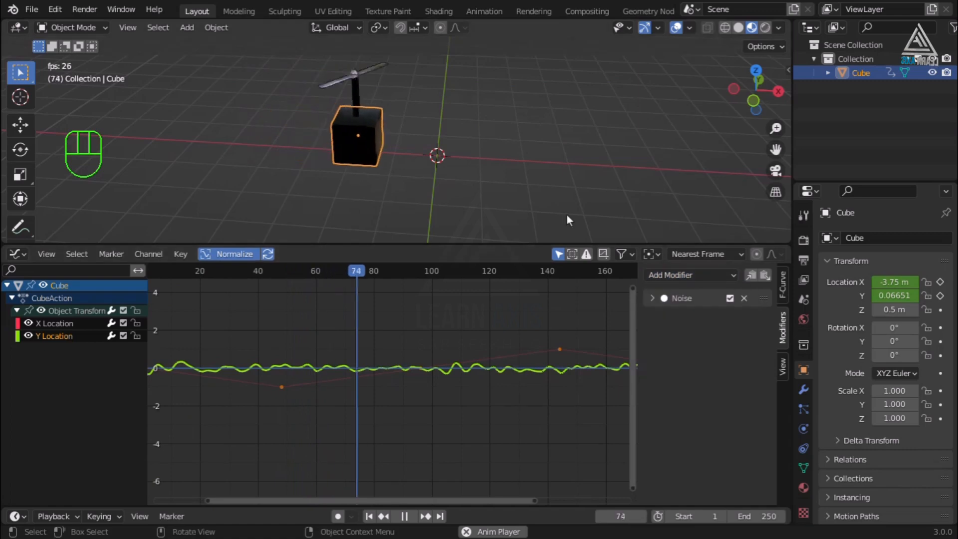
pyautogui.click(557, 214)
pyautogui.click(499, 145)
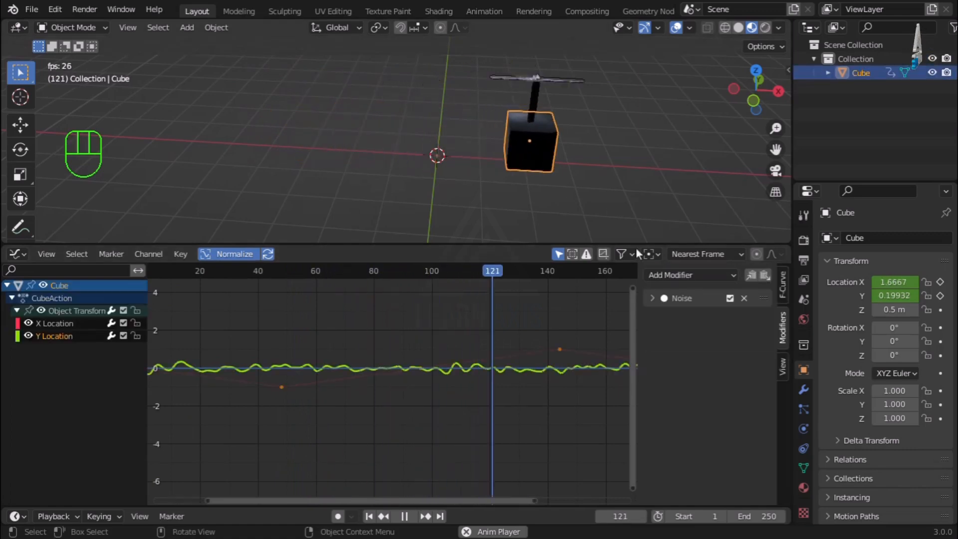
pyautogui.press('space')
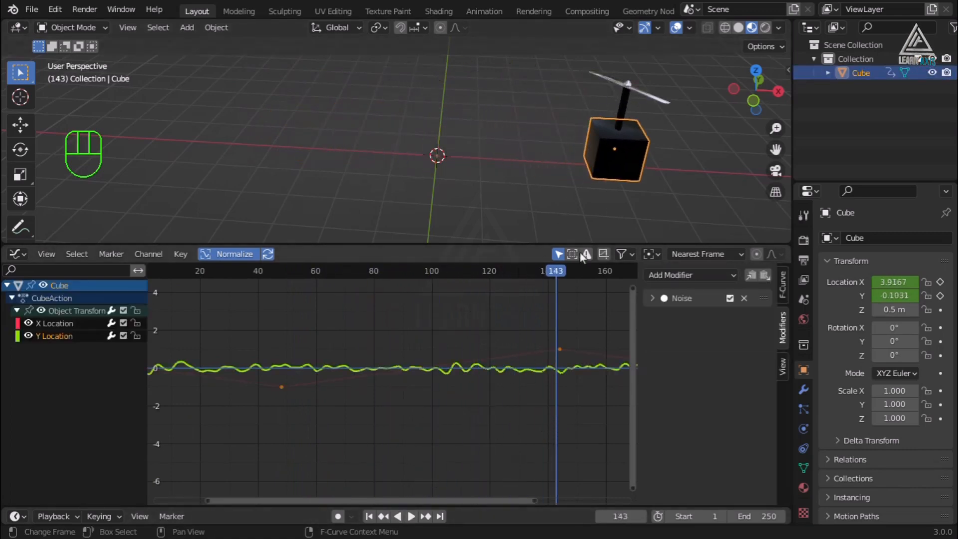
# Delete all animation keyframes from the cube and from the propeller
pyautogui.moveTo(407, 504); pyautogui.dragTo(429, 339)
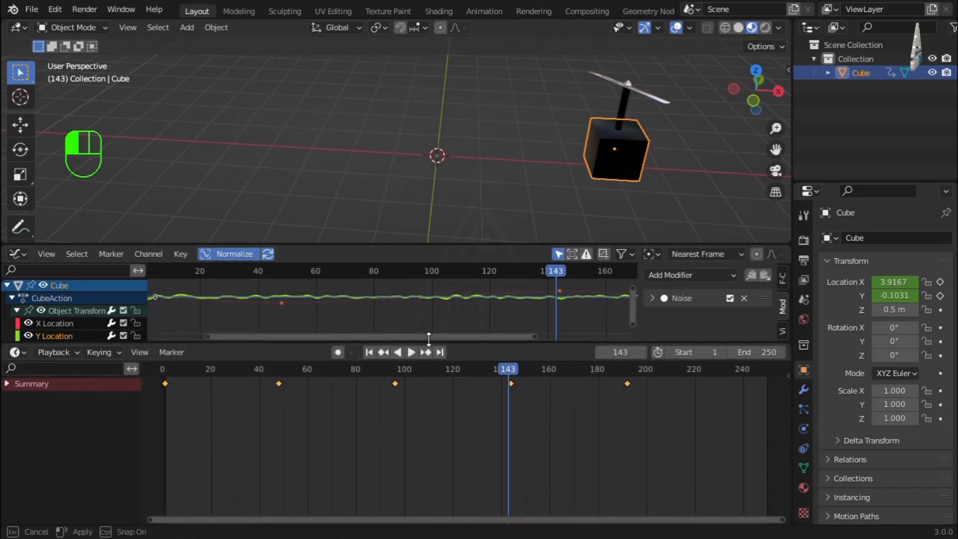
pyautogui.press('x')
pyautogui.click(444, 442)
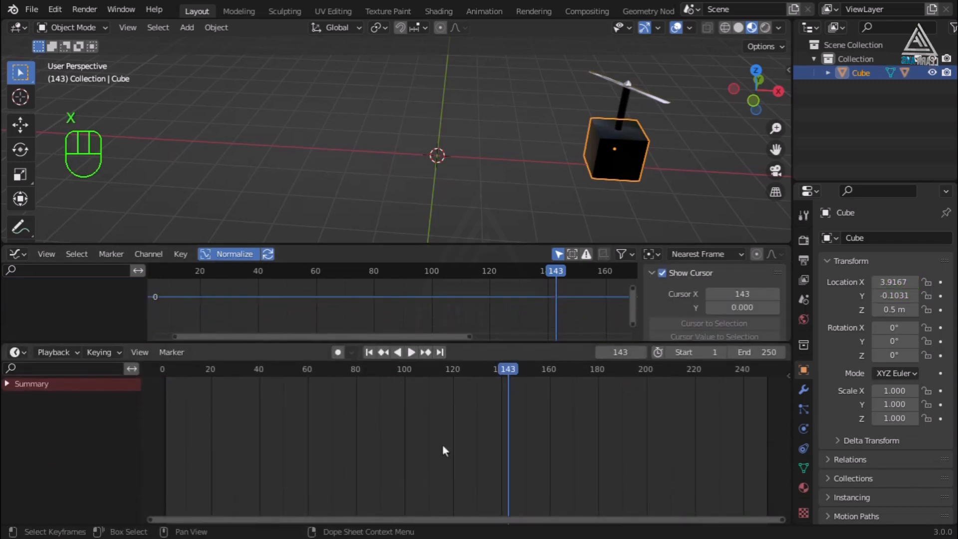
pyautogui.click(633, 92)
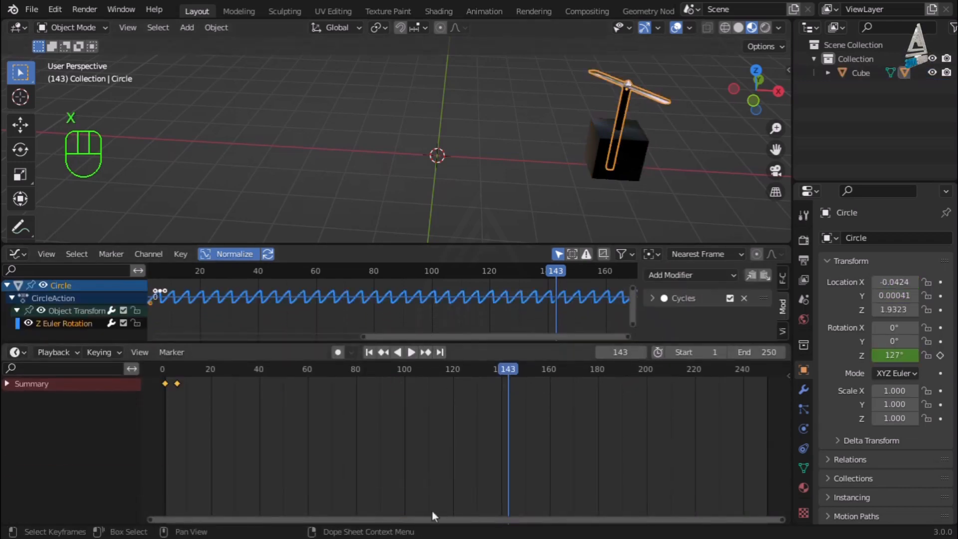
pyautogui.press('x')
pyautogui.click(288, 433)
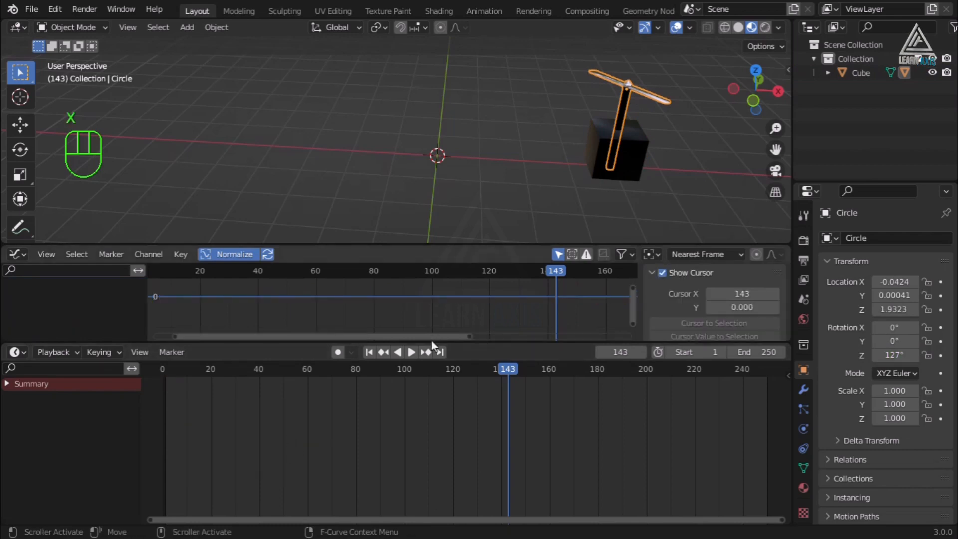
# Return to frame 1 and set the cube's X and Y location to 0 m
pyautogui.moveTo(432, 342); pyautogui.dragTo(437, 395)
pyautogui.click(368, 406)
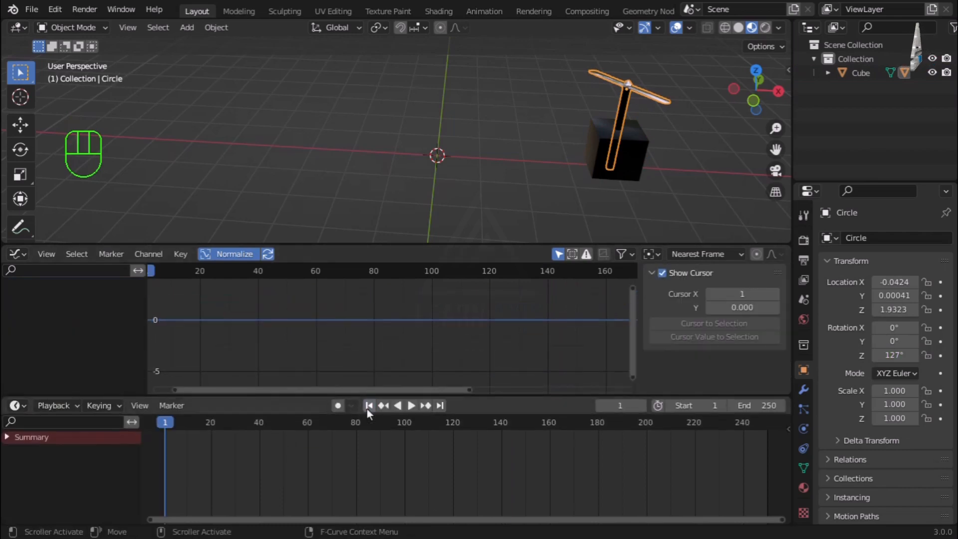
pyautogui.moveTo(489, 395); pyautogui.dragTo(494, 495)
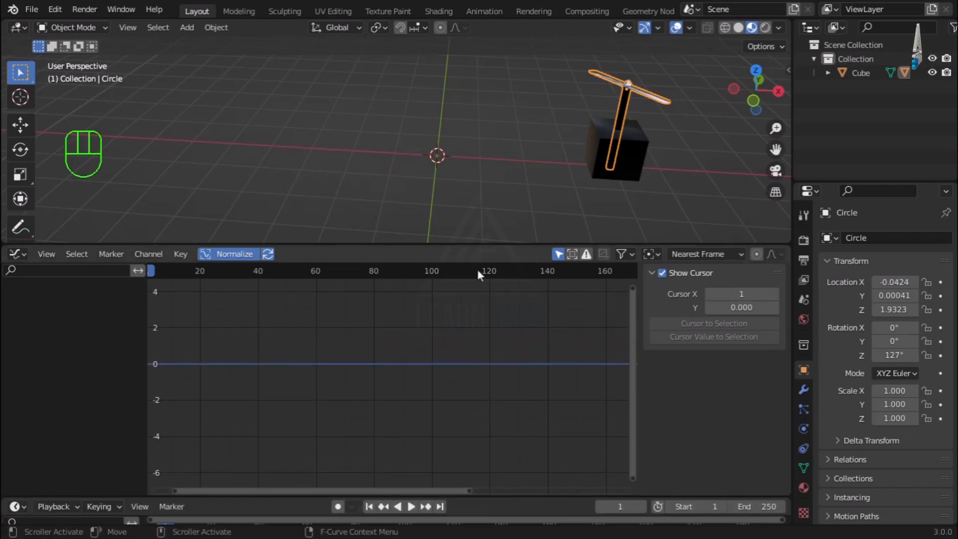
pyautogui.moveTo(477, 245); pyautogui.dragTo(490, 344)
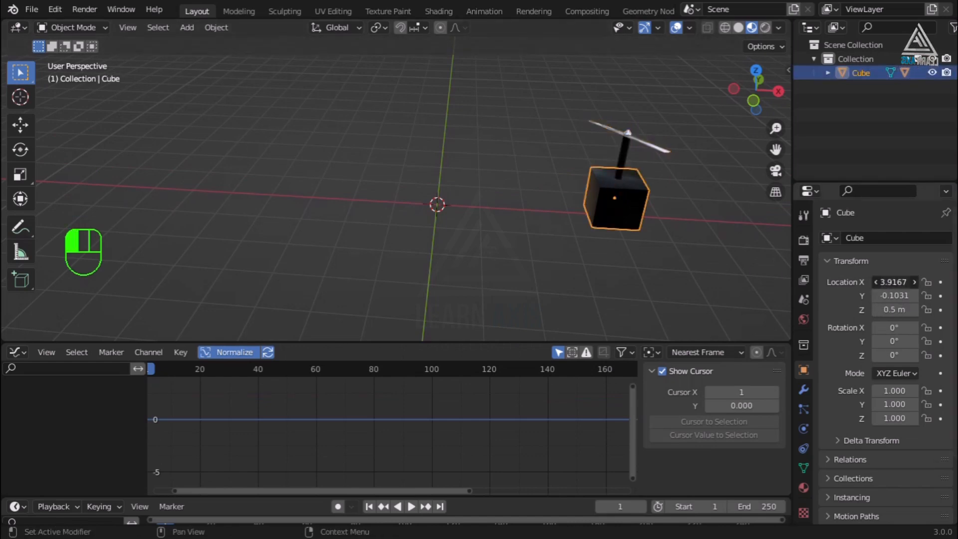
pyautogui.write('0')
pyautogui.press('Return')
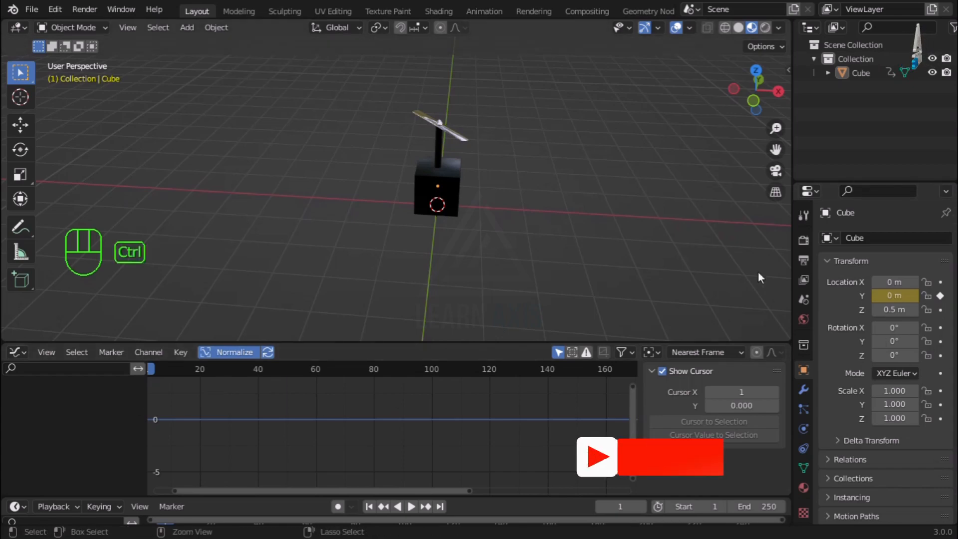
# With the cube selected, keyframe its Y location at frame 1 and add a Generator modifier to the Y Location curve
pyautogui.hotkey('ctrl', 'z')
pyautogui.click(458, 190)
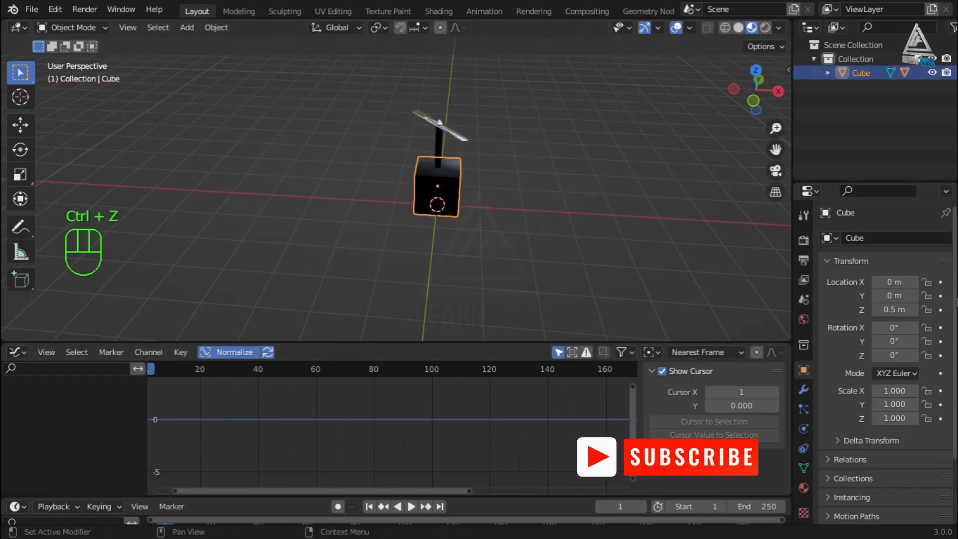
pyautogui.click(940, 295)
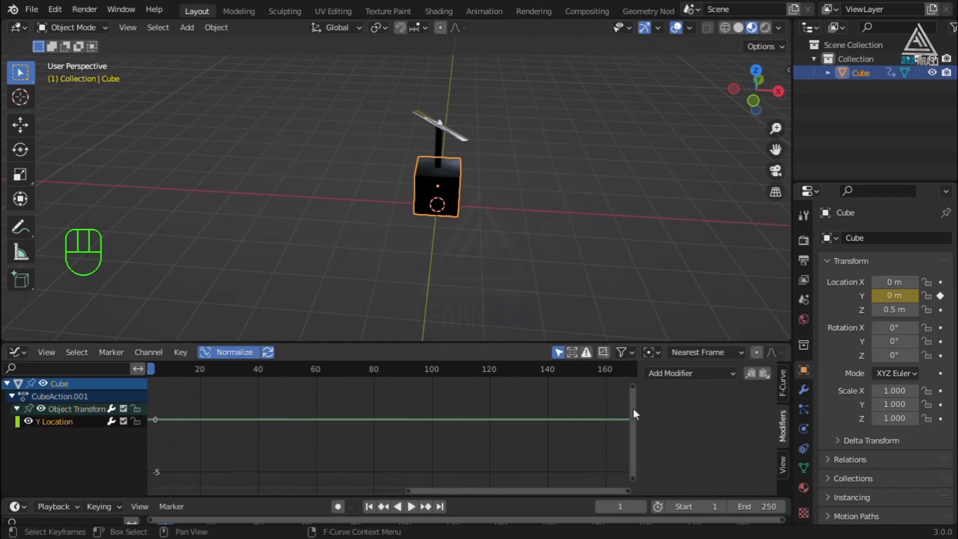
pyautogui.click(681, 373)
pyautogui.click(681, 390)
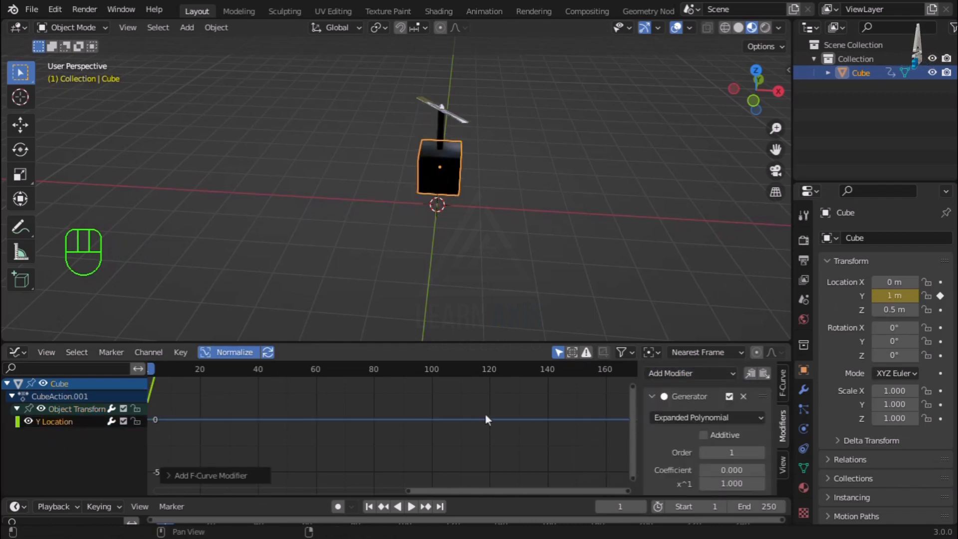
# Examine the Generator line on the Y Location curve and scrub to frames 3 and 17 to view the cube's travel along Y
pyautogui.scroll(-3, 296, 423)
pyautogui.scroll(-2, 304, 422)
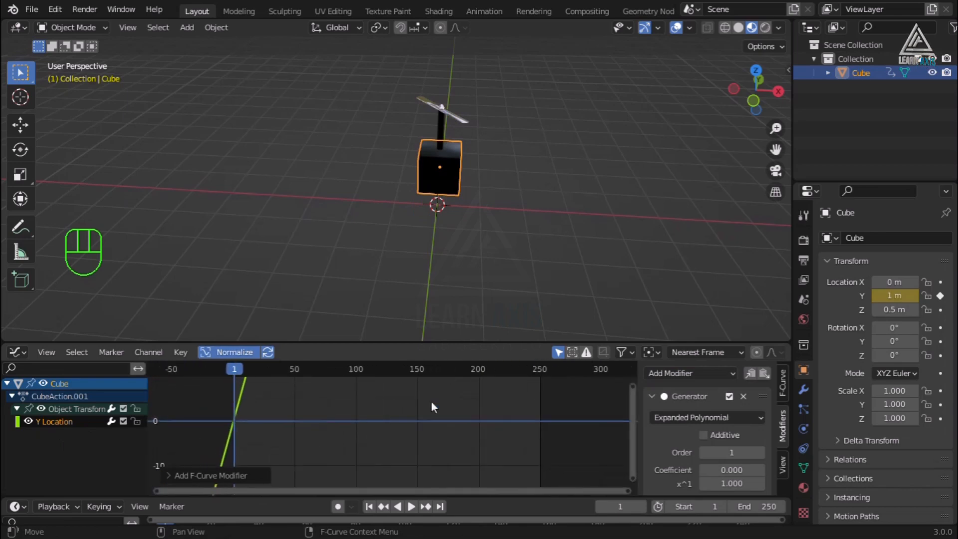
pyautogui.moveTo(441, 343); pyautogui.dragTo(482, 279)
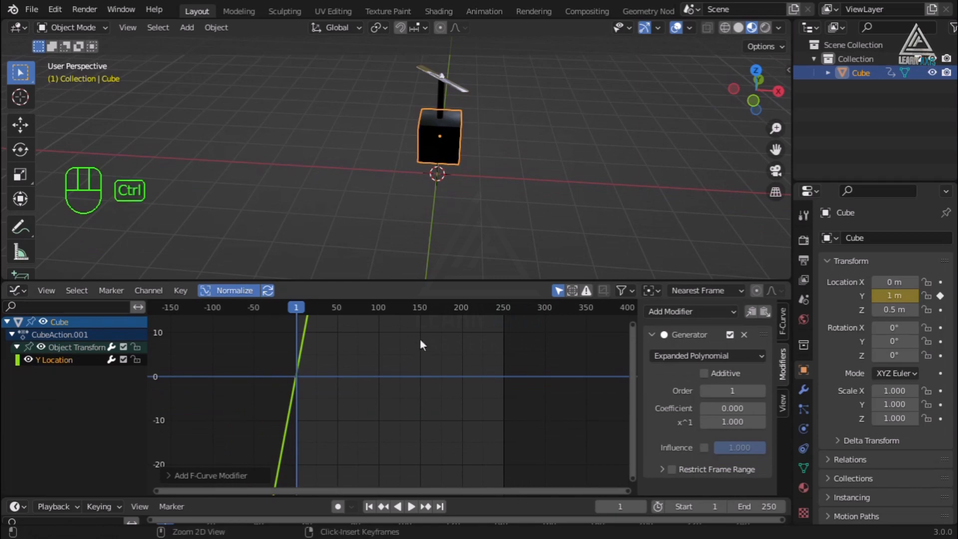
pyautogui.keyDown('ctrl'); pyautogui.moveTo(420, 339); pyautogui.dragTo(417, 416, button='middle'); pyautogui.keyUp('ctrl')
pyautogui.scroll(5, 354, 324)
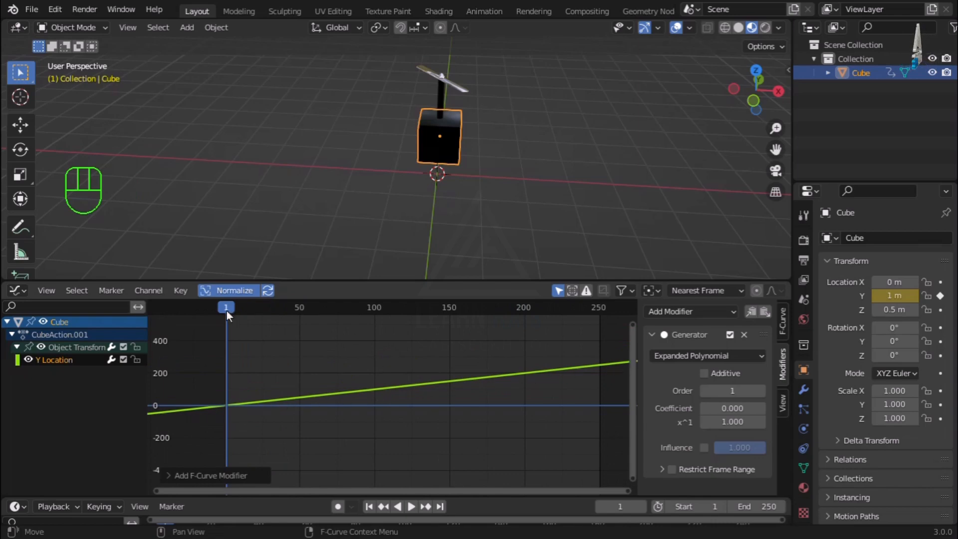
pyautogui.moveTo(226, 310)
pyautogui.mouseDown()
pyautogui.moveTo(238, 312)
pyautogui.moveTo(229, 316)
pyautogui.mouseUp()
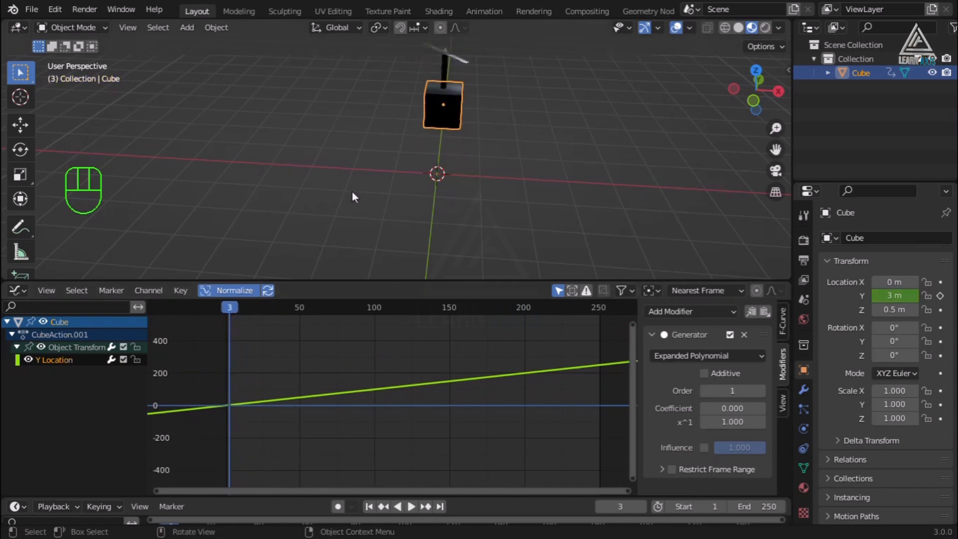
pyautogui.scroll(-8, 352, 192)
pyautogui.scroll(3, 337, 151)
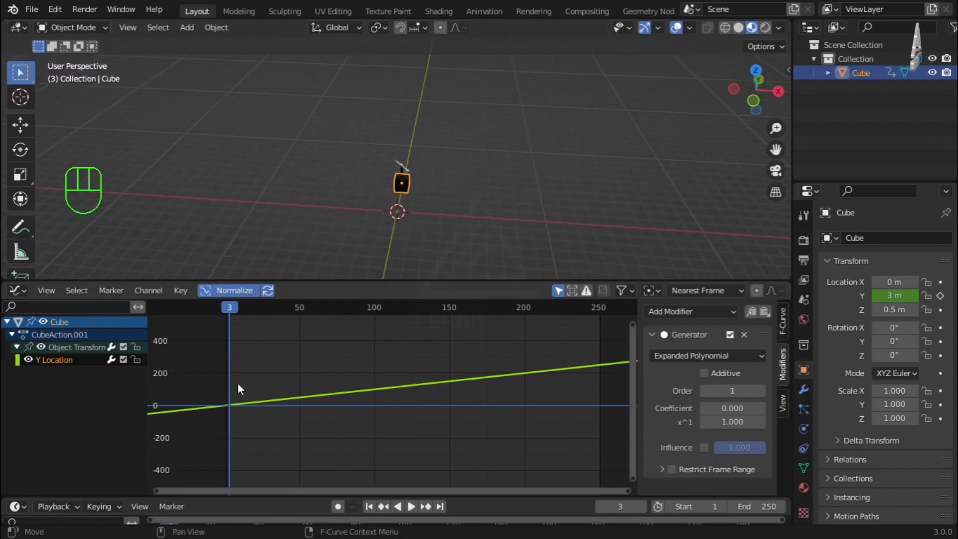
pyautogui.moveTo(227, 313); pyautogui.dragTo(250, 325)
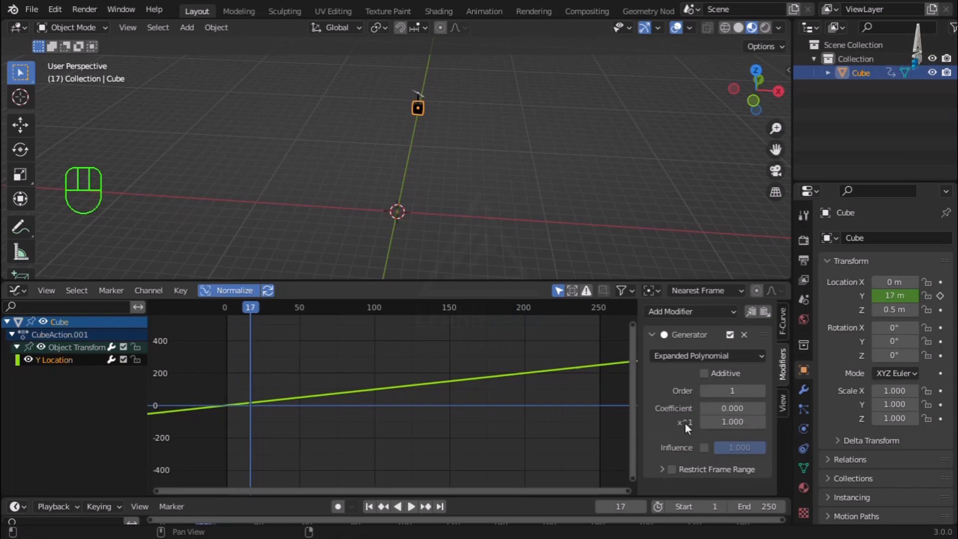
# Set the Generator's x^1 coefficient to 0.2 and play the animation to check the cube's speed
pyautogui.moveTo(728, 421); pyautogui.dragTo(682, 421)
pyautogui.click(410, 507)
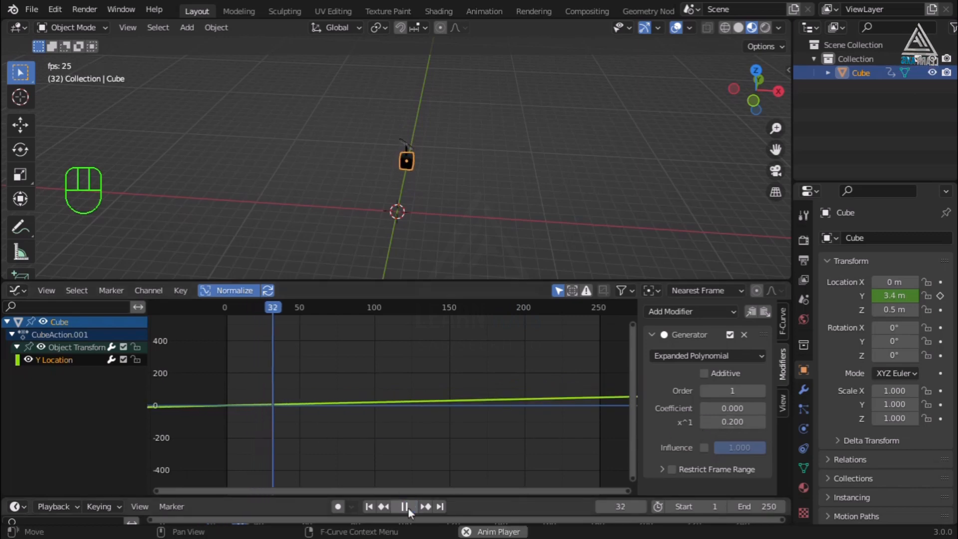
pyautogui.press('space')
pyautogui.keyDown('shift'); pyautogui.moveTo(463, 255); pyautogui.dragTo(486, 151, button='middle'); pyautogui.keyUp('shift')
pyautogui.moveTo(546, 123); pyautogui.dragTo(551, 93, button='middle')
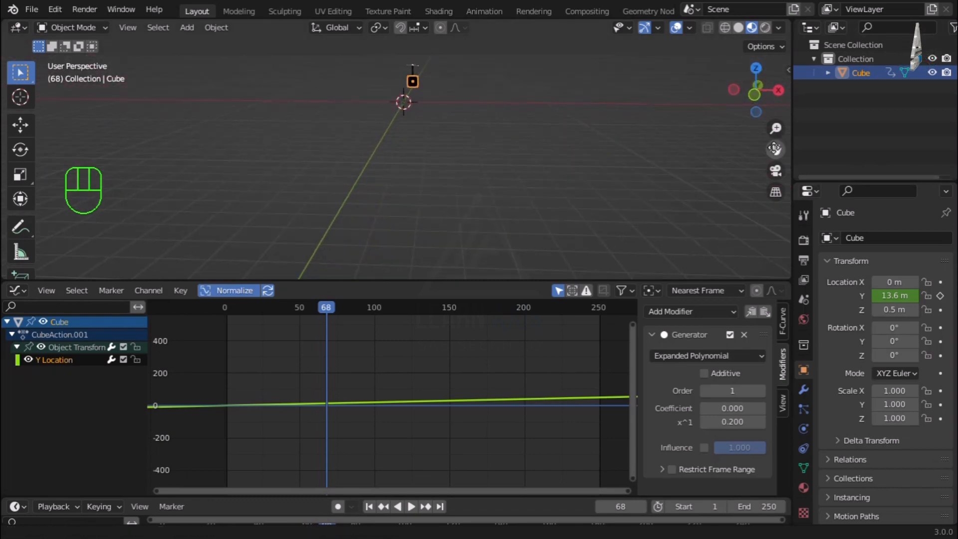
pyautogui.moveTo(775, 149); pyautogui.dragTo(775, 192)
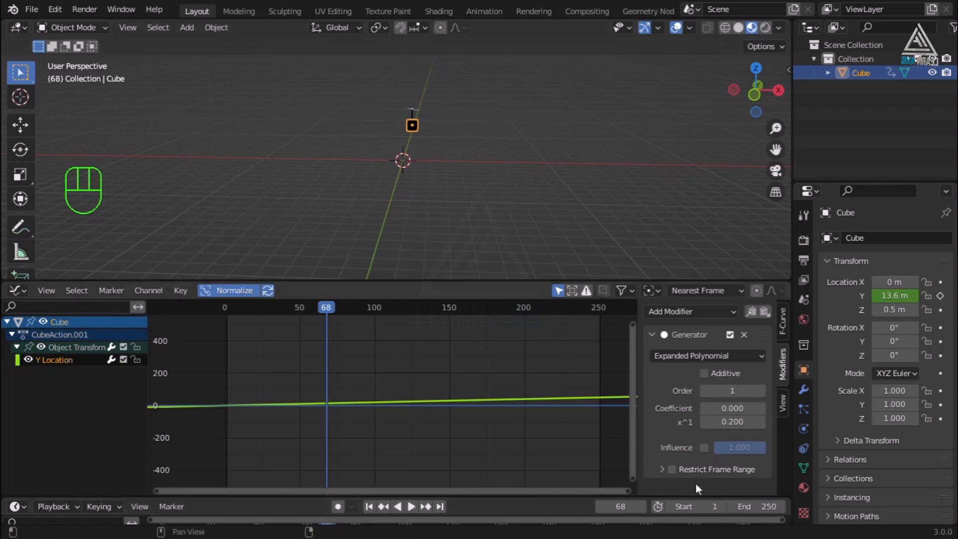
# Try an animation end frame of 50, then set it to 100
pyautogui.click(754, 506)
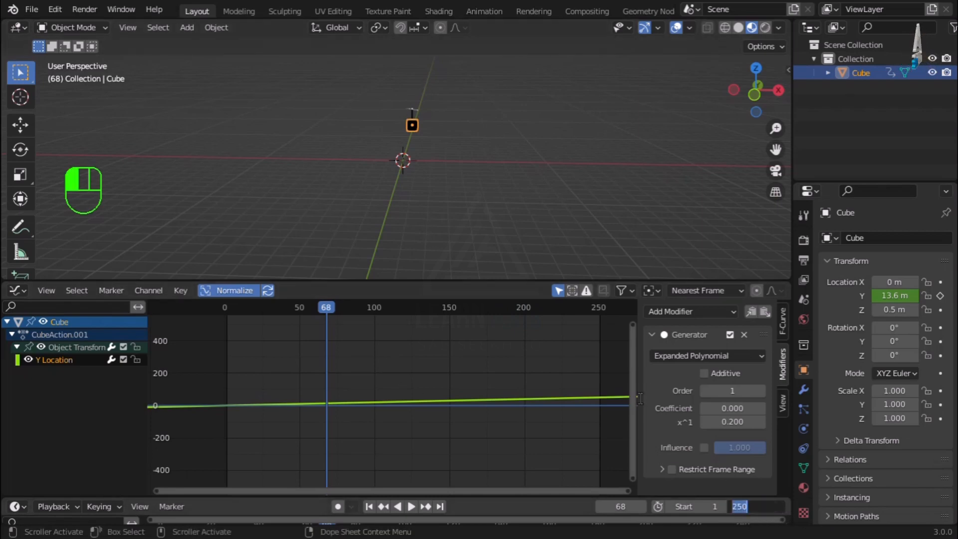
pyautogui.write('50')
pyautogui.press('Return')
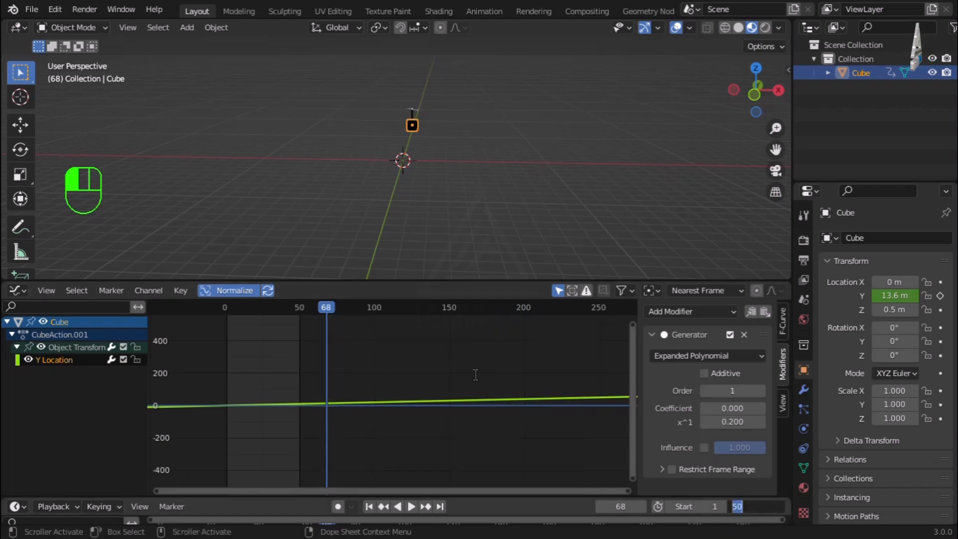
pyautogui.write('0')
pyautogui.press('Return')
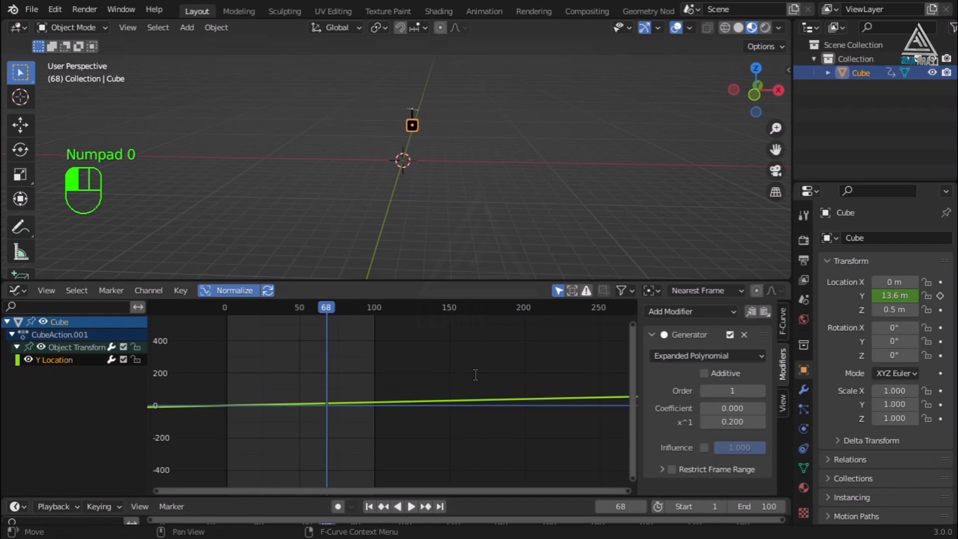
# Play the animation from frame 1, extend its end frame to 1000 and follow the cube's travel along Y
pyautogui.click(369, 508)
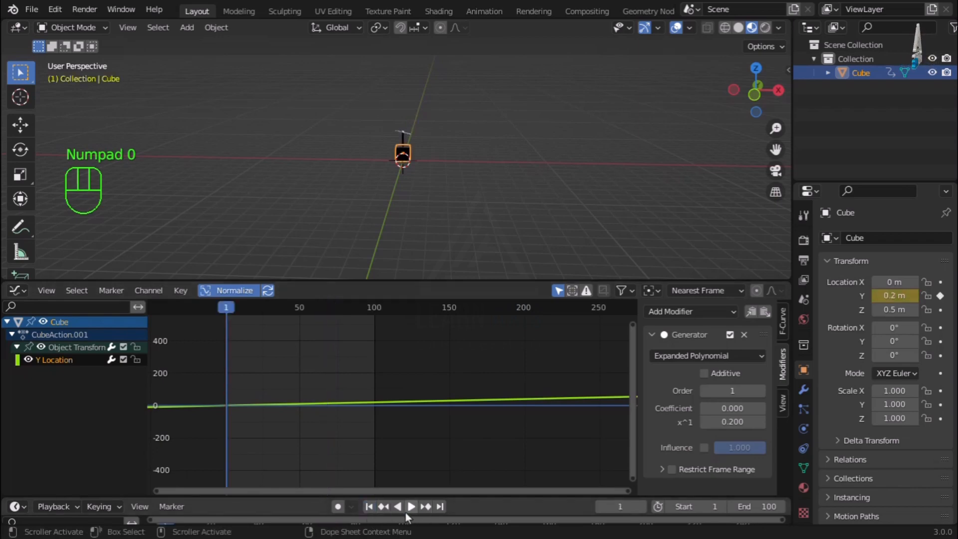
pyautogui.click(411, 506)
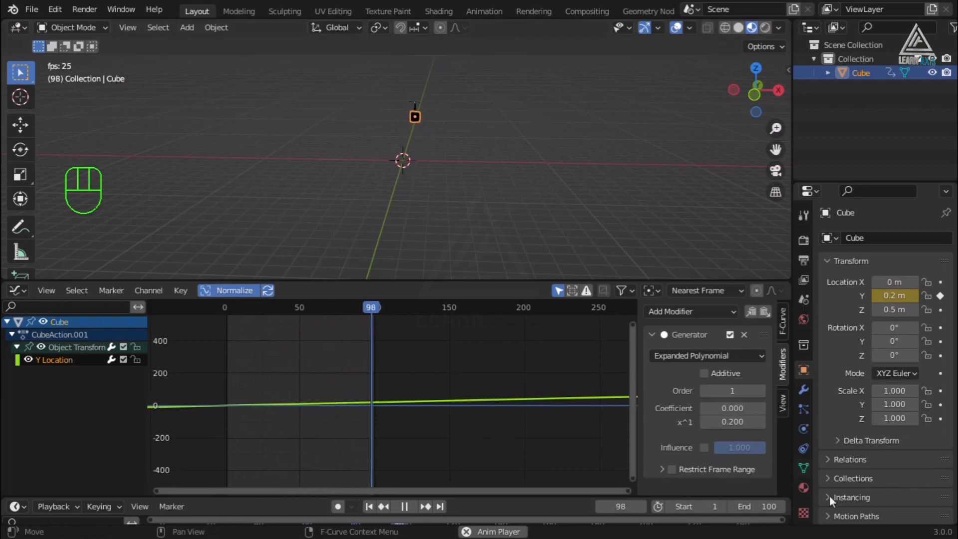
pyautogui.click(773, 511)
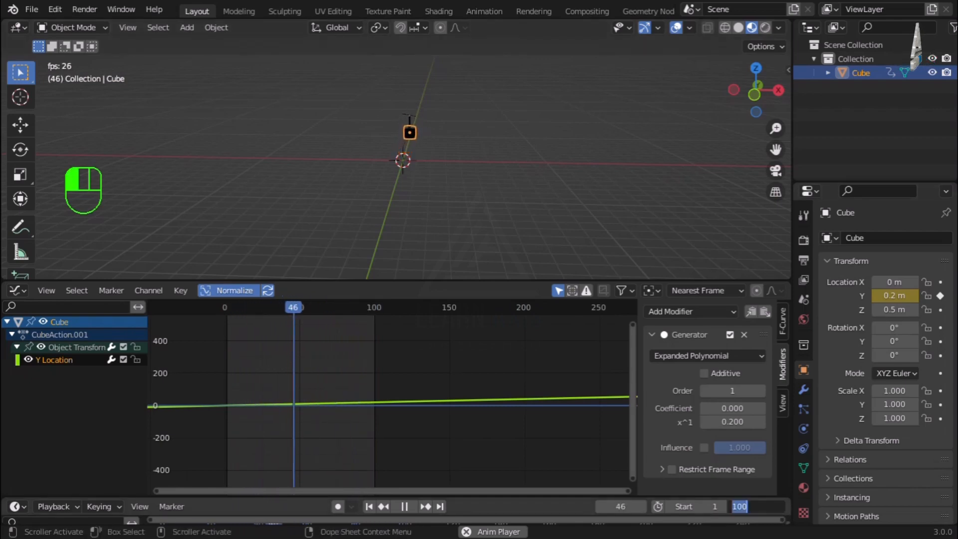
pyautogui.write('1000')
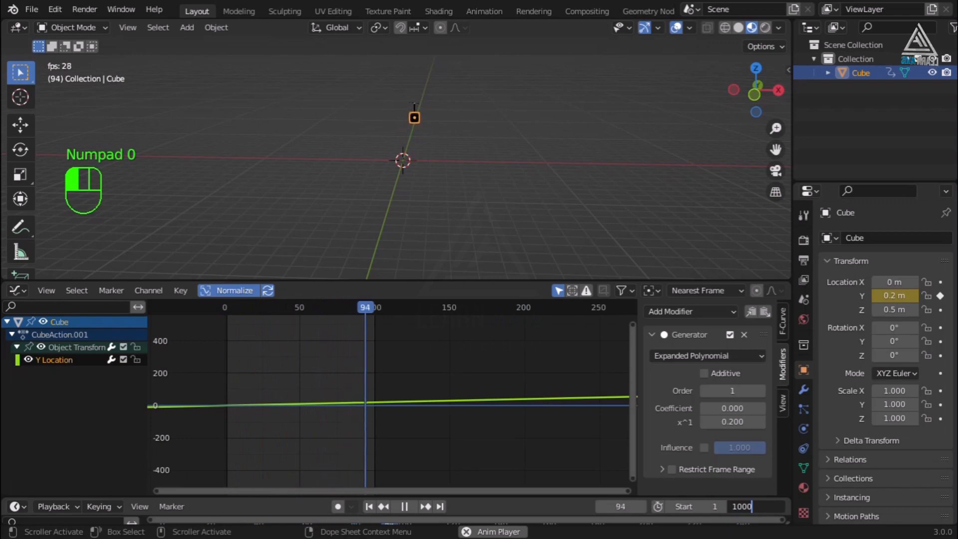
pyautogui.press('Return')
pyautogui.keyDown('shift'); pyautogui.moveTo(479, 149); pyautogui.dragTo(532, 142, button='middle'); pyautogui.keyUp('shift')
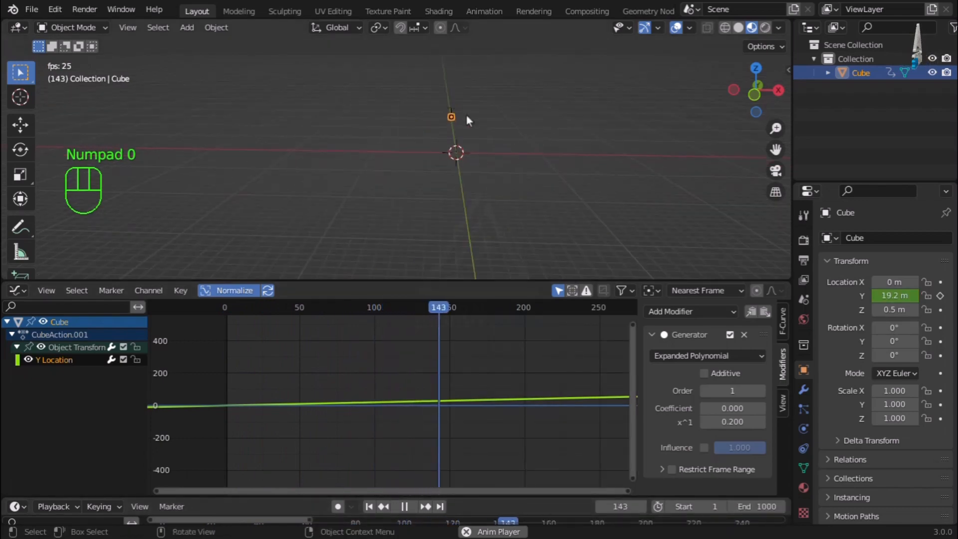
pyautogui.scroll(4, 446, 79)
pyautogui.scroll(2, 447, 79)
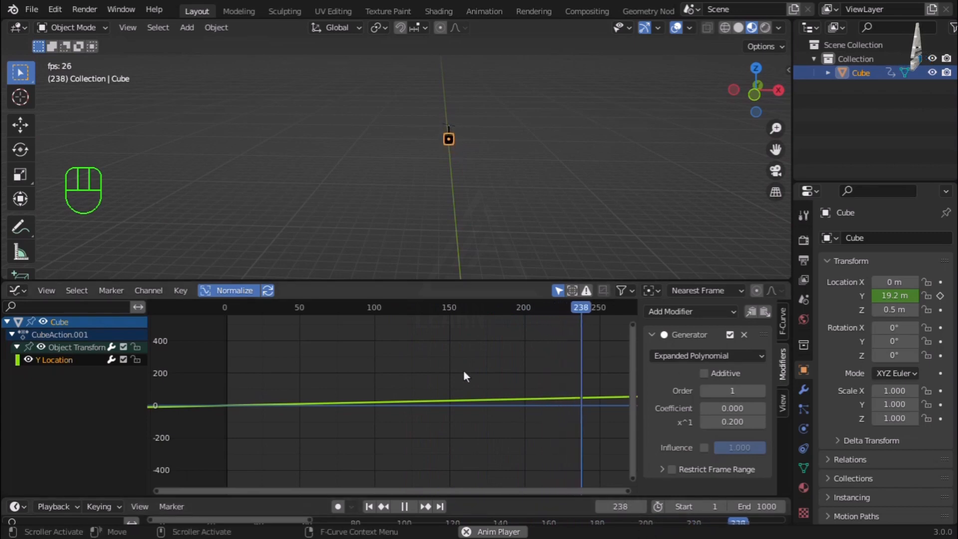
pyautogui.click(406, 504)
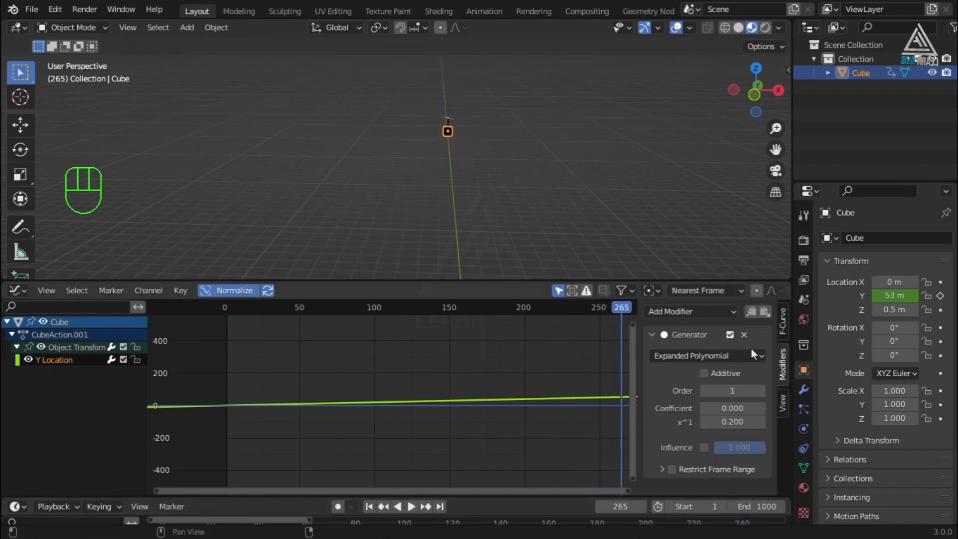
# Remove the Generator modifier from the Y Location curve and delete the cube's Y location keyframe
pyautogui.click(700, 313)
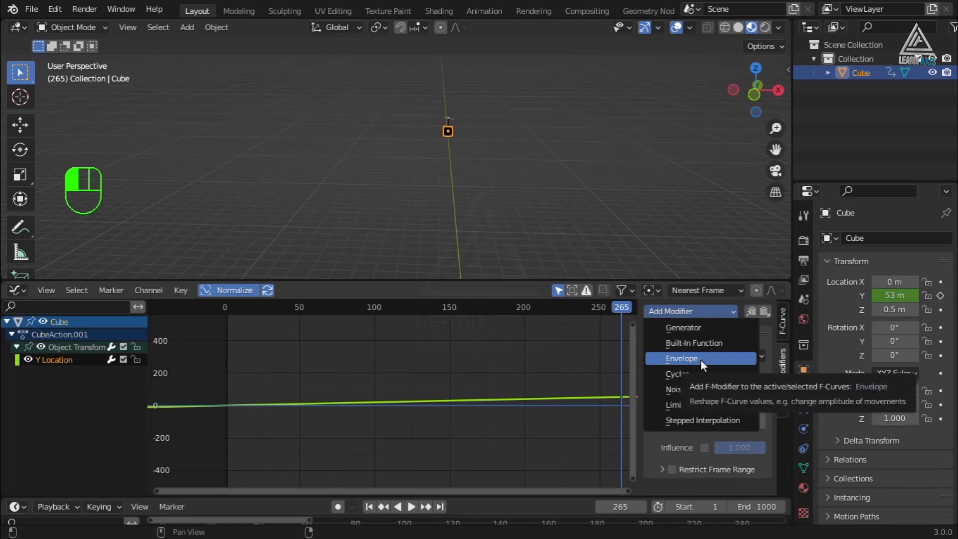
pyautogui.click(683, 327)
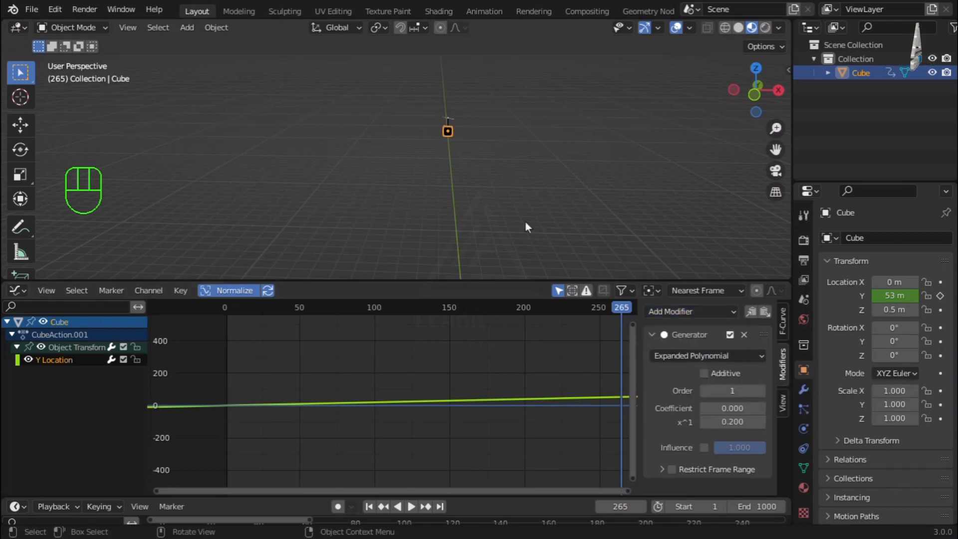
pyautogui.click(742, 334)
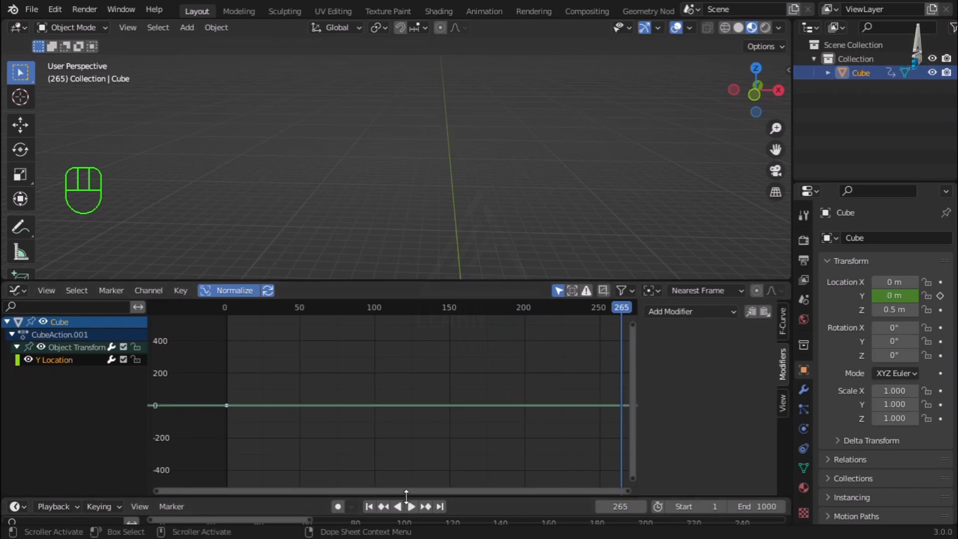
pyautogui.moveTo(406, 495); pyautogui.dragTo(427, 399)
pyautogui.moveTo(228, 471); pyautogui.dragTo(124, 424)
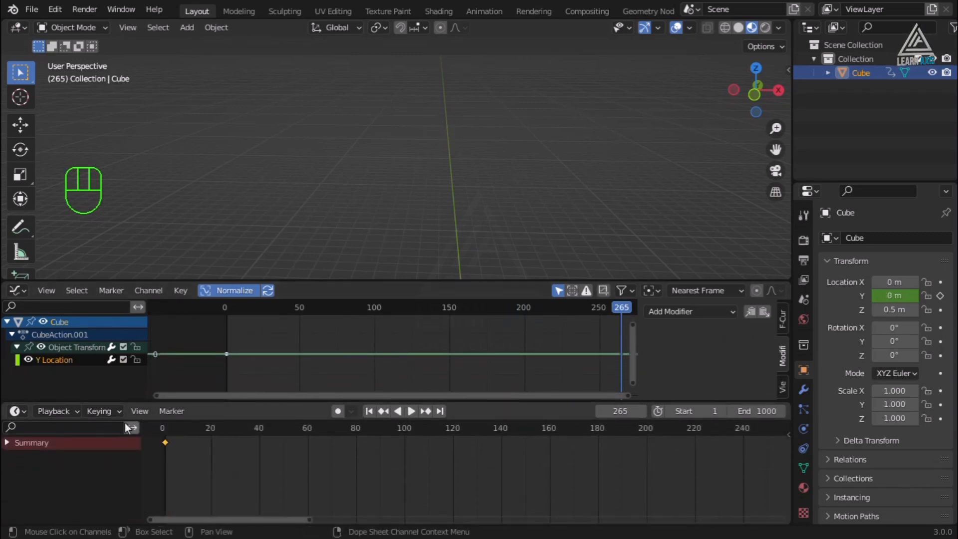
pyautogui.rightClick(213, 489)
pyautogui.click(199, 486)
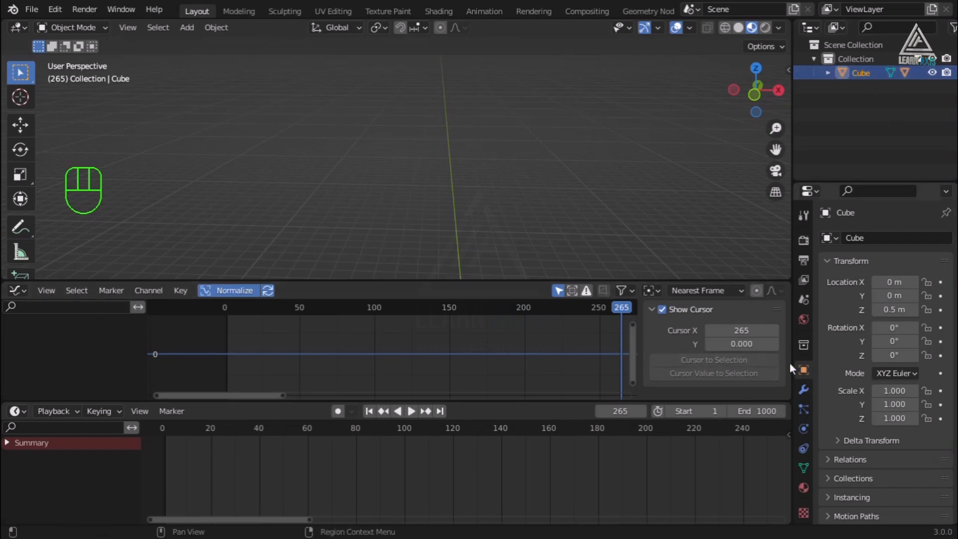
# Return to frame 1 and keyframe the cube's Z rotation at 0°
pyautogui.moveTo(491, 234); pyautogui.dragTo(517, 279, button='middle')
pyautogui.moveTo(533, 397); pyautogui.dragTo(535, 448)
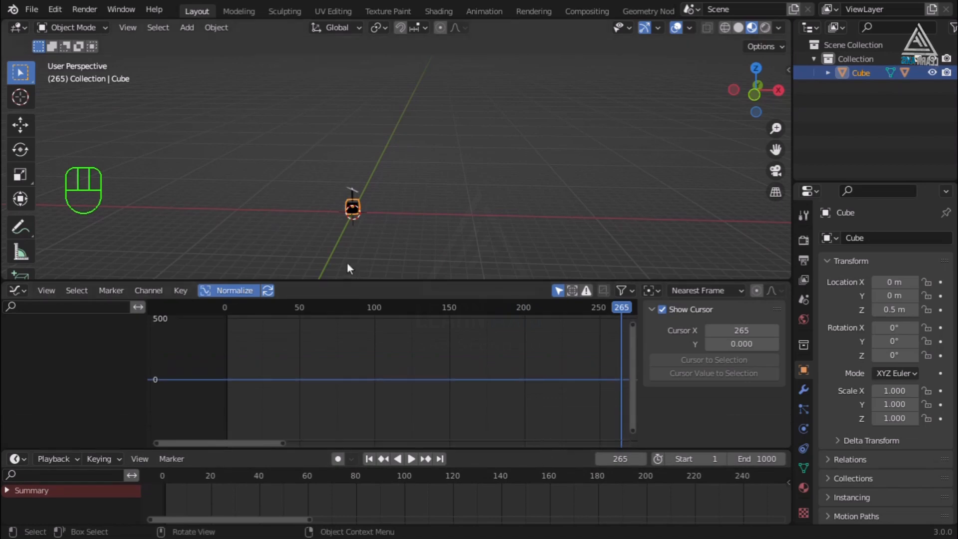
pyautogui.scroll(8, 334, 214)
pyautogui.scroll(-3, 402, 144)
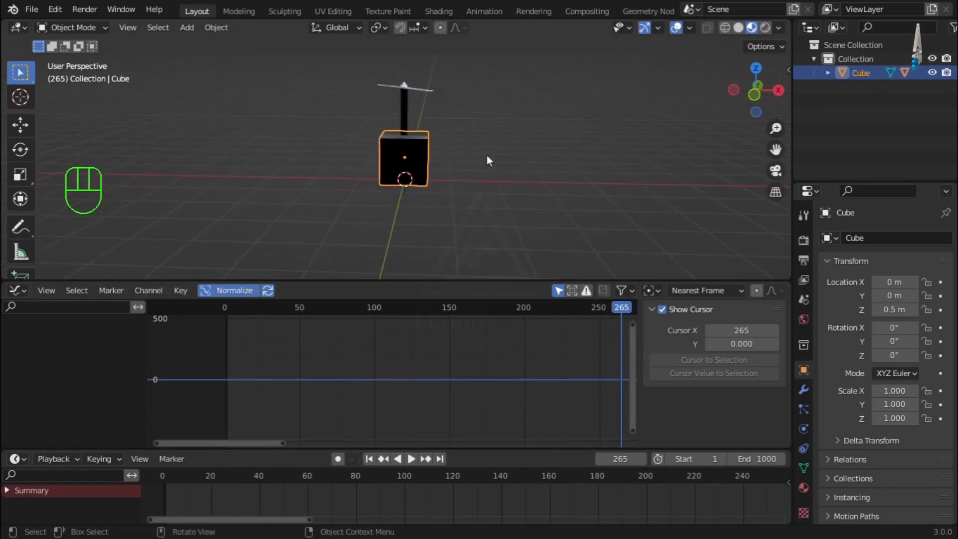
pyautogui.moveTo(487, 160); pyautogui.dragTo(469, 90, button='middle')
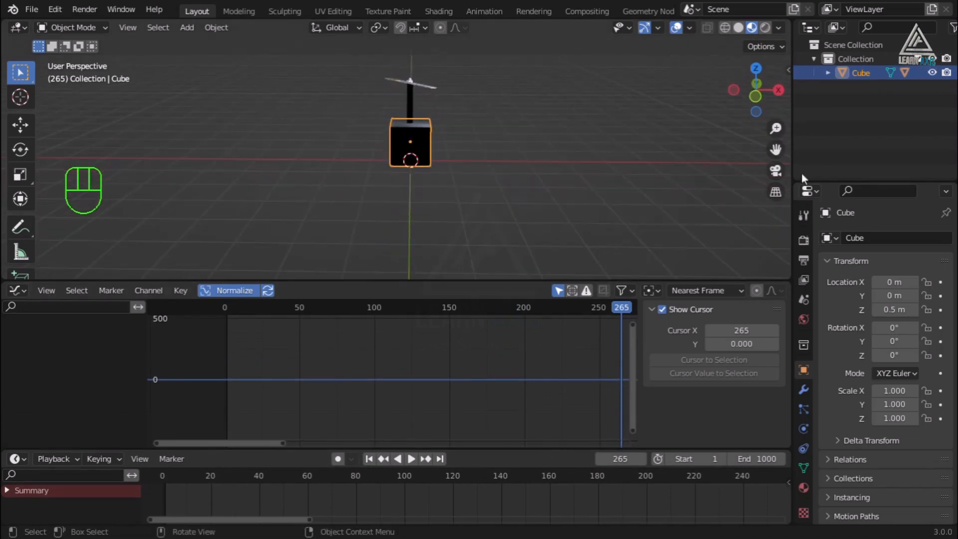
pyautogui.moveTo(775, 149); pyautogui.dragTo(777, 198)
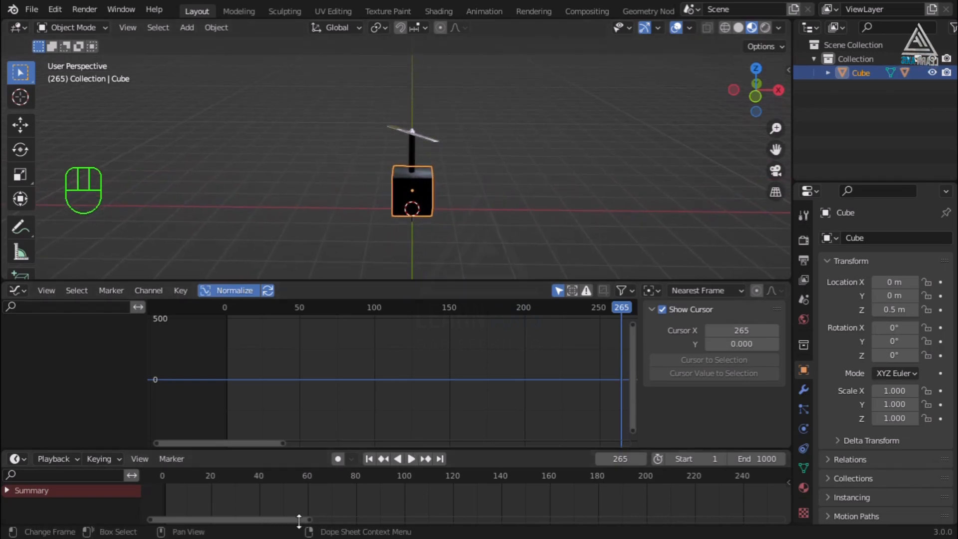
pyautogui.moveTo(284, 518); pyautogui.dragTo(278, 519)
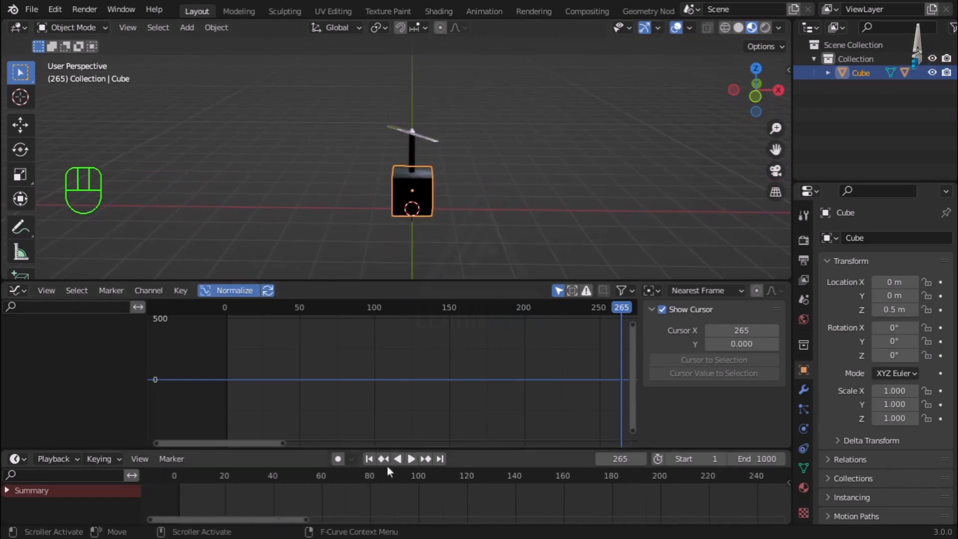
pyautogui.click(369, 459)
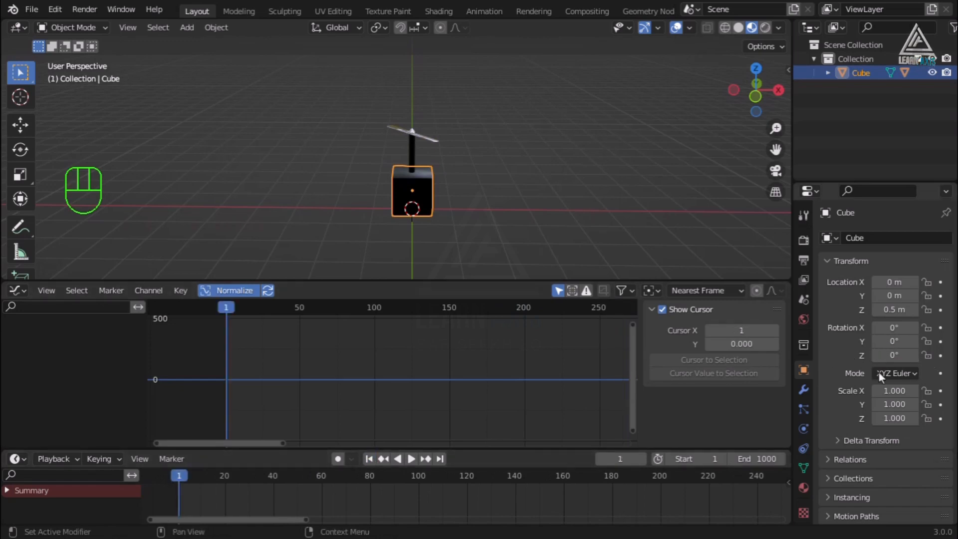
pyautogui.click(939, 356)
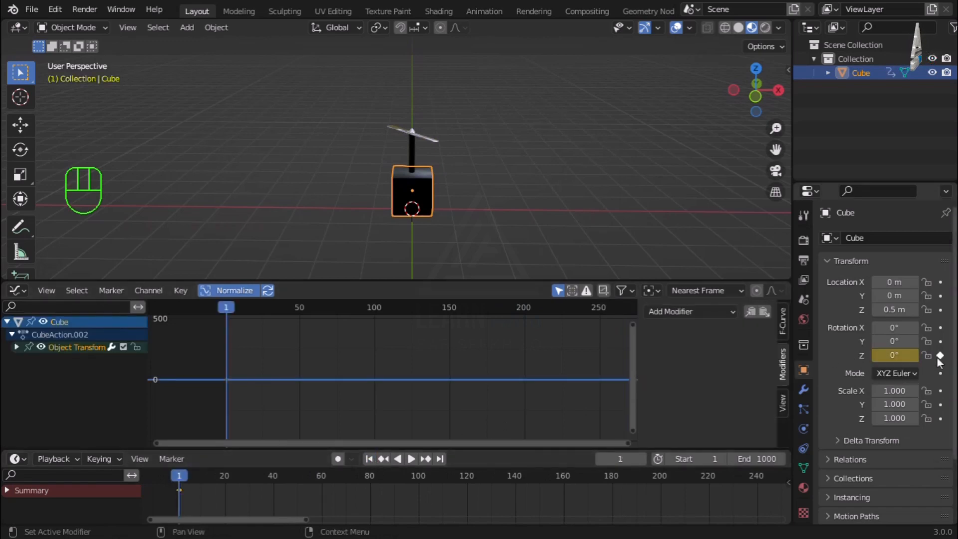
# Set the cube's Z rotation to 360° at frame 48 and keyframe it
pyautogui.click(617, 458)
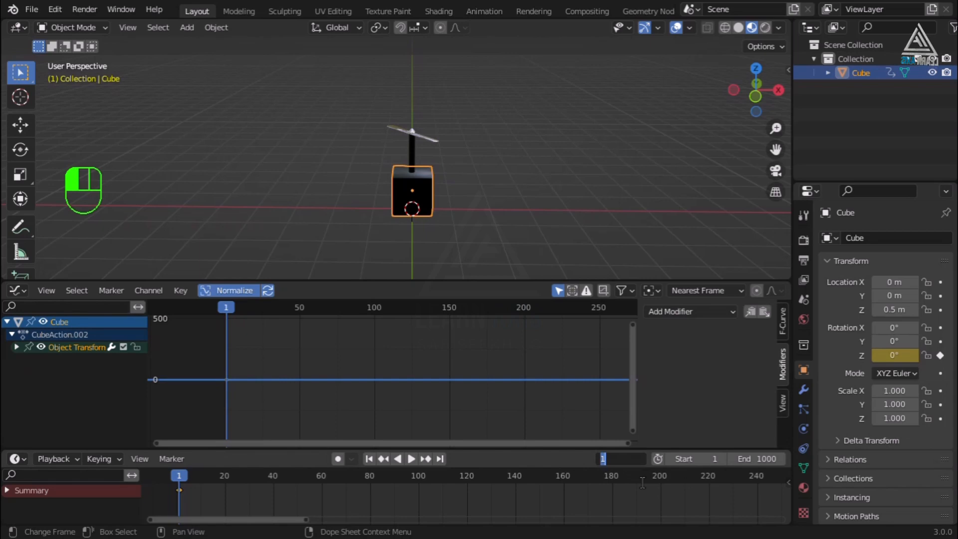
pyautogui.press('Return')
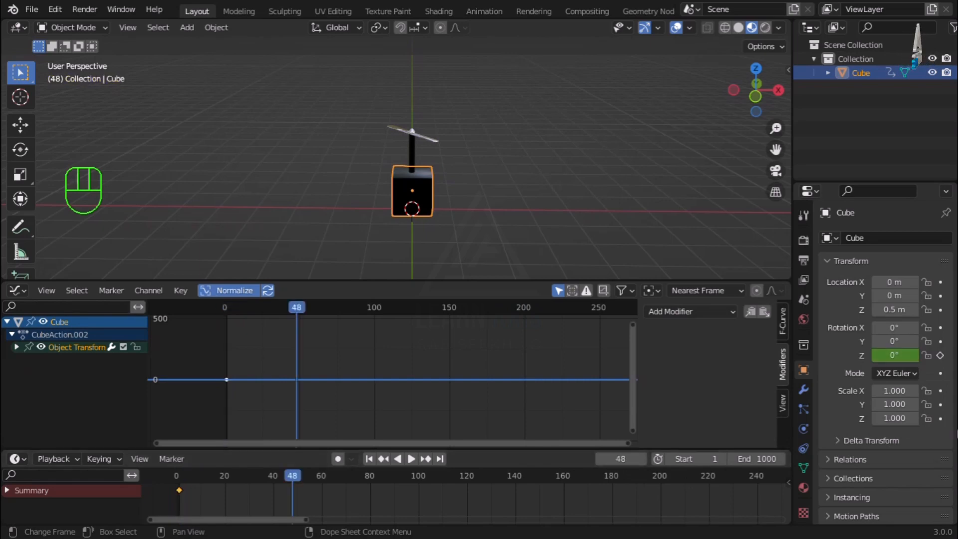
pyautogui.click(892, 355)
pyautogui.write('36')
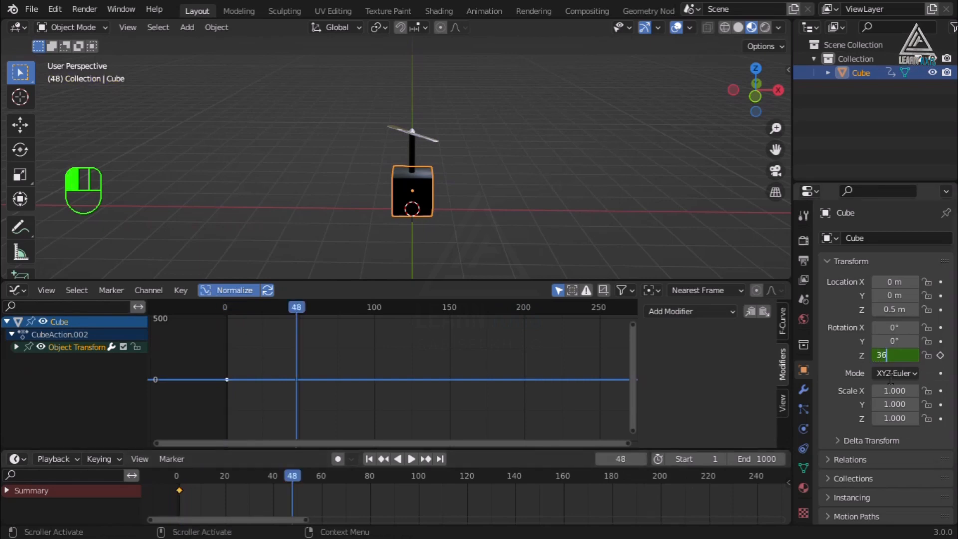
pyautogui.write('0')
pyautogui.press('Return')
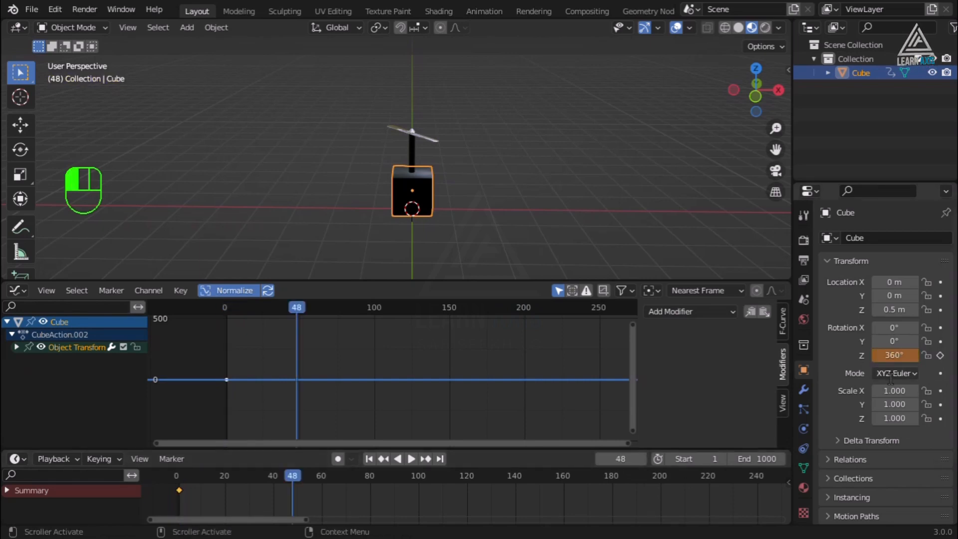
pyautogui.click(940, 356)
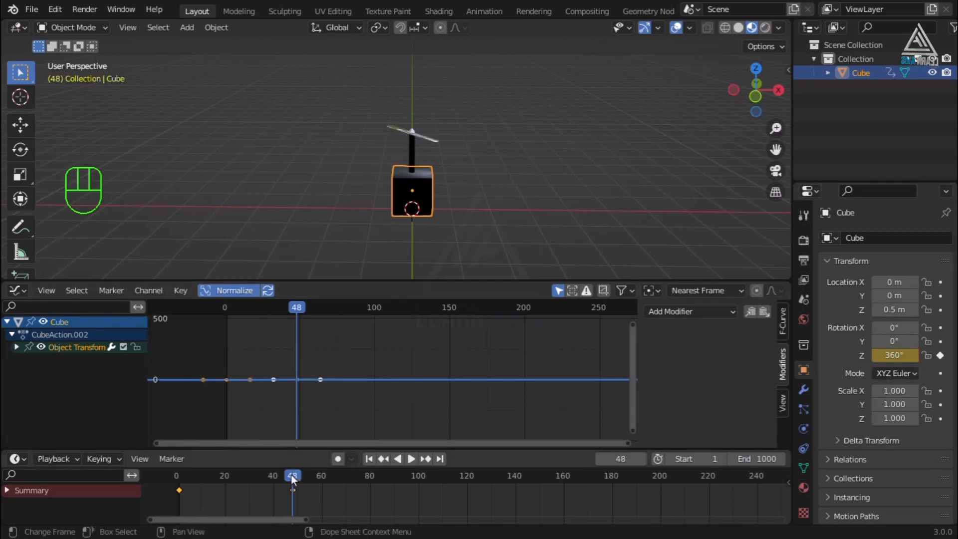
# Play the animation from the first frame to check the cube's rotation between the two keyframes
pyautogui.moveTo(291, 474)
pyautogui.mouseDown()
pyautogui.moveTo(181, 478)
pyautogui.moveTo(258, 483)
pyautogui.moveTo(290, 480)
pyautogui.moveTo(178, 474)
pyautogui.moveTo(306, 476)
pyautogui.mouseUp()
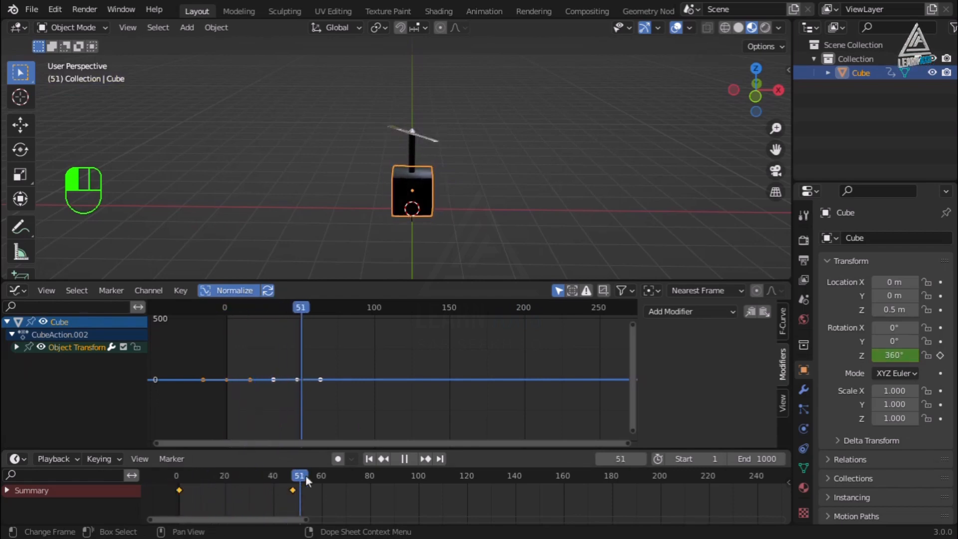
pyautogui.click(369, 458)
pyautogui.click(411, 459)
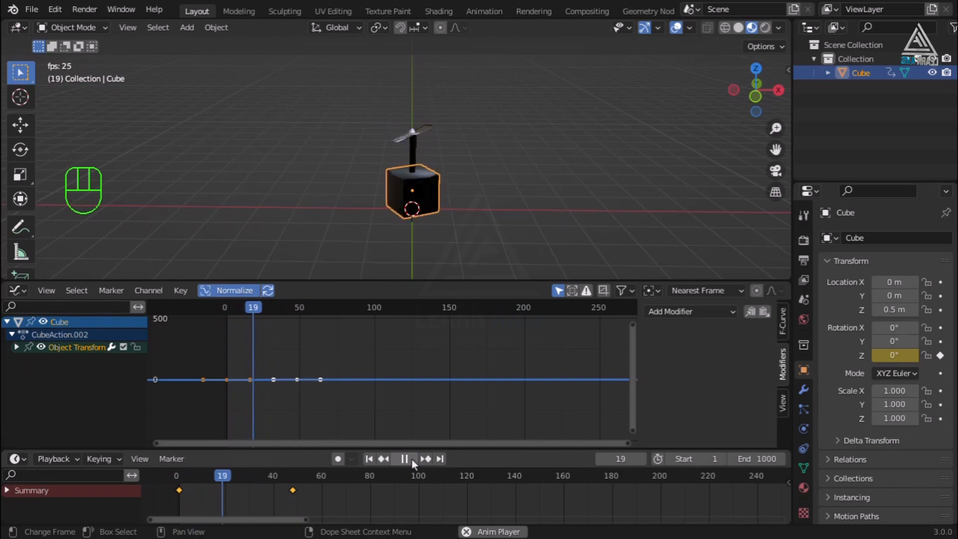
pyautogui.click(412, 459)
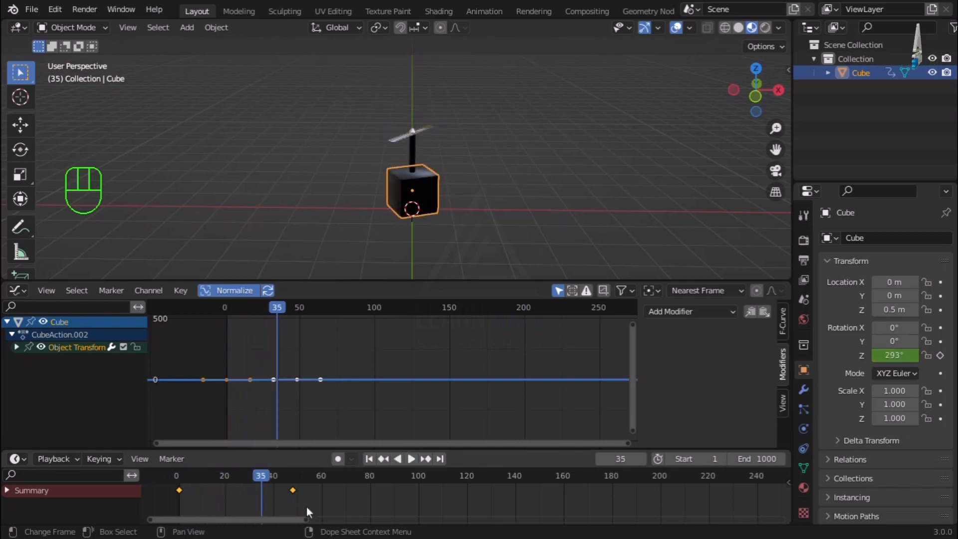
# Set the rotation keyframes' interpolation to Linear, then play the animation and scrub to frame 24 to check the spin
pyautogui.press('t')
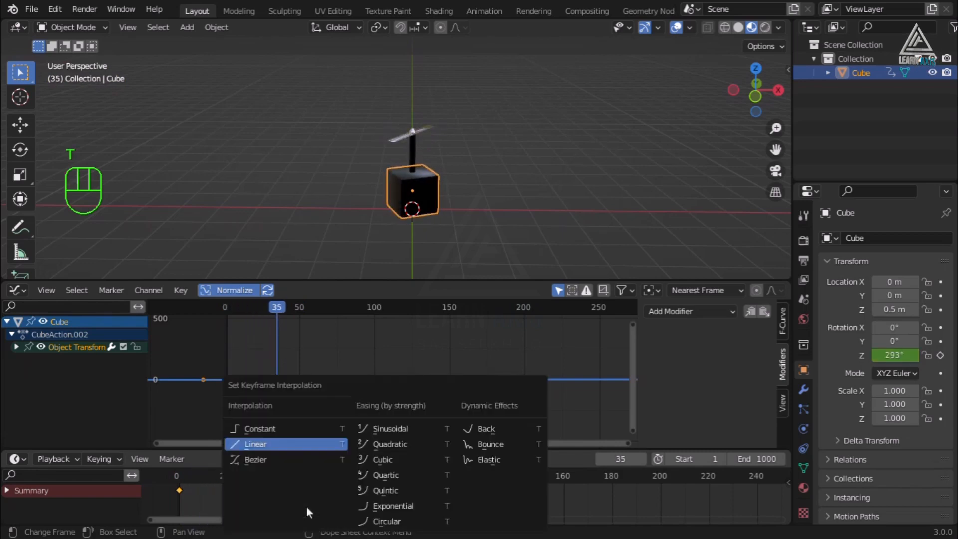
pyautogui.click(271, 444)
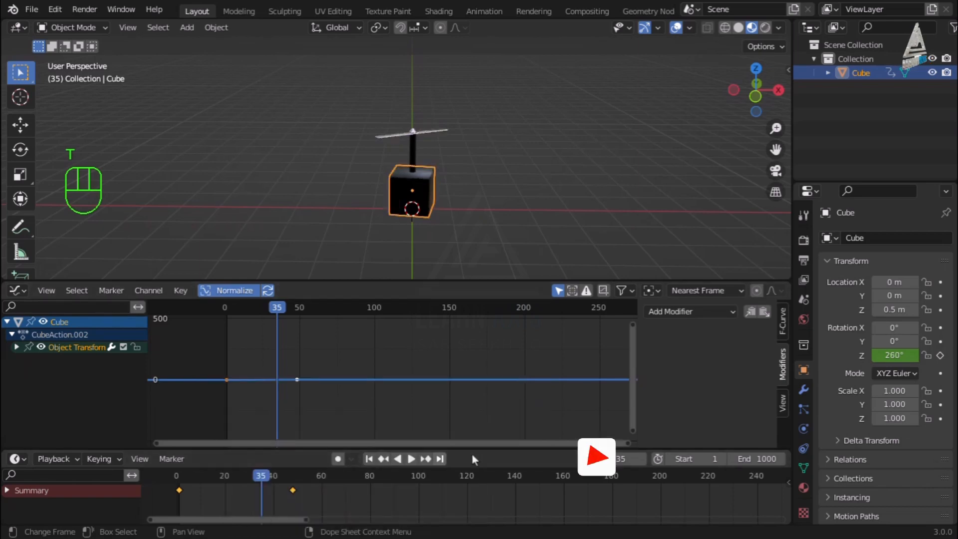
pyautogui.click(410, 457)
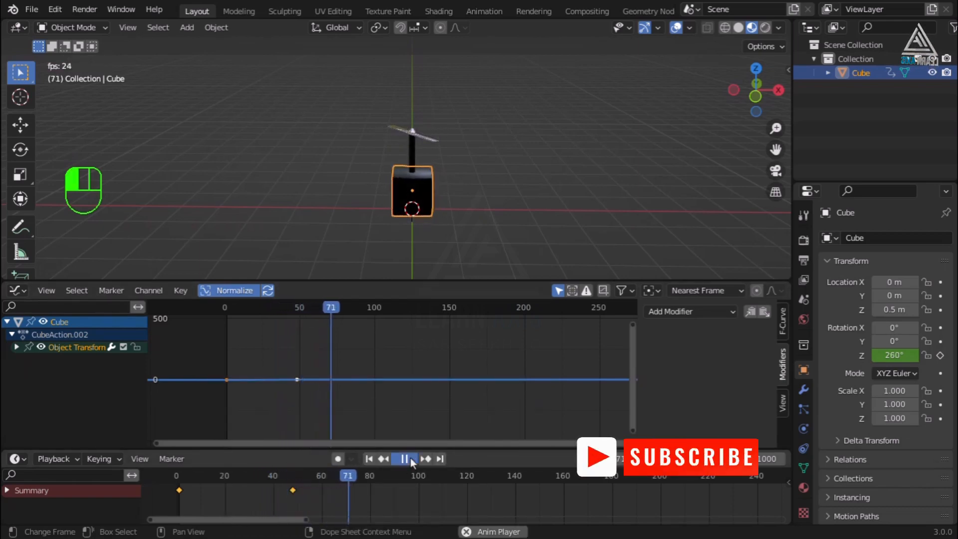
pyautogui.click(410, 457)
pyautogui.click(171, 490)
pyautogui.moveTo(172, 489); pyautogui.dragTo(234, 492)
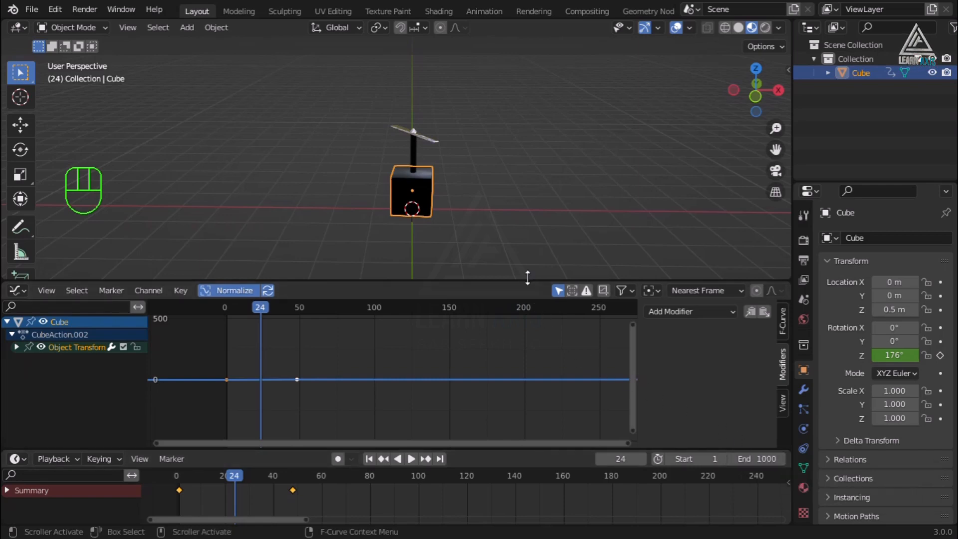
# Expand the cube's Object Transforms channels and add a Built-In Function modifier to the Z Euler Rotation curve
pyautogui.moveTo(527, 277); pyautogui.dragTo(526, 235)
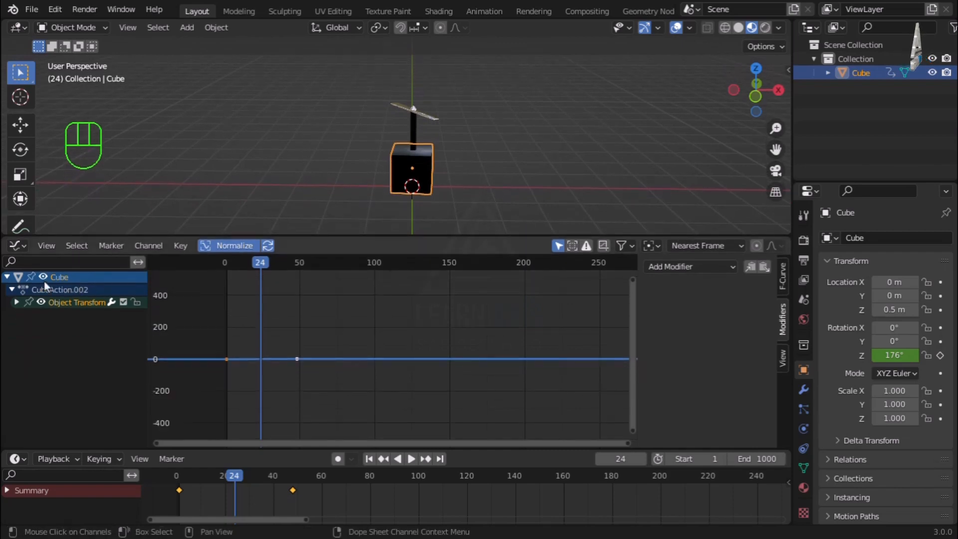
pyautogui.click(17, 302)
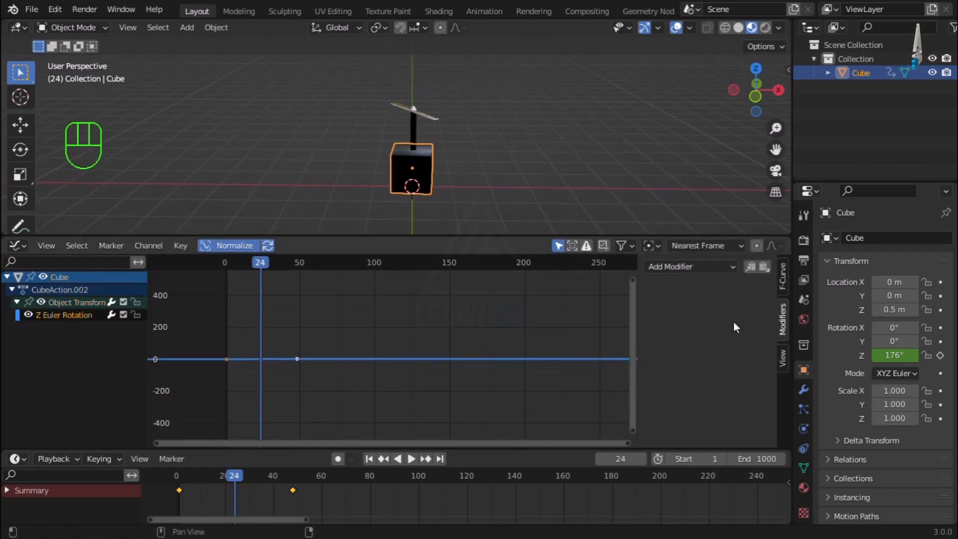
pyautogui.click(724, 269)
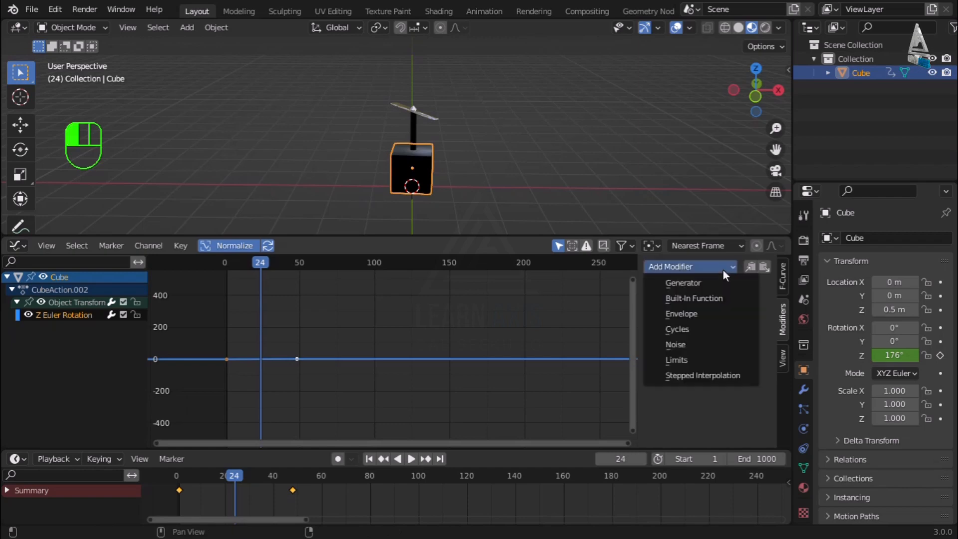
pyautogui.click(720, 300)
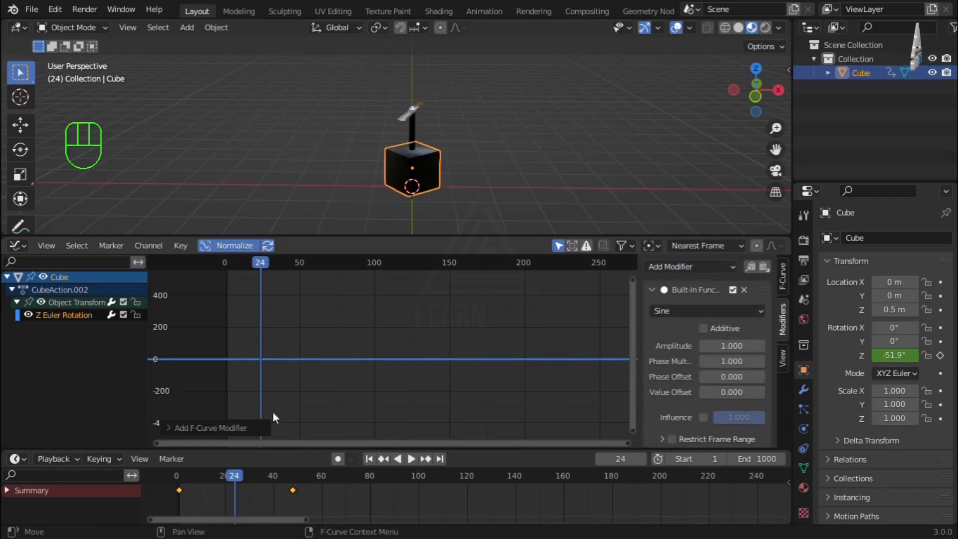
# Play the animation and view the cube from another angle to check the sine-driven Z rotation
pyautogui.scroll(3, 284, 366)
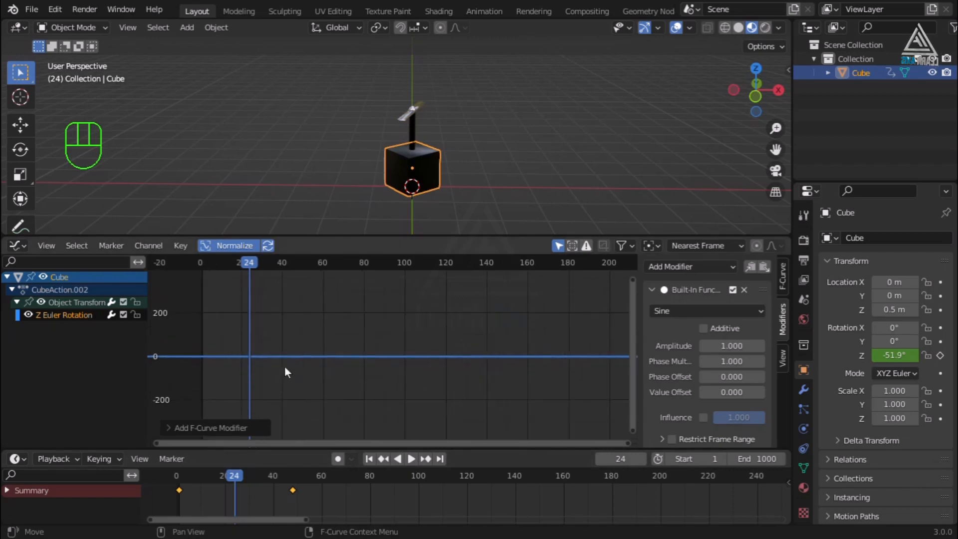
pyautogui.click(411, 459)
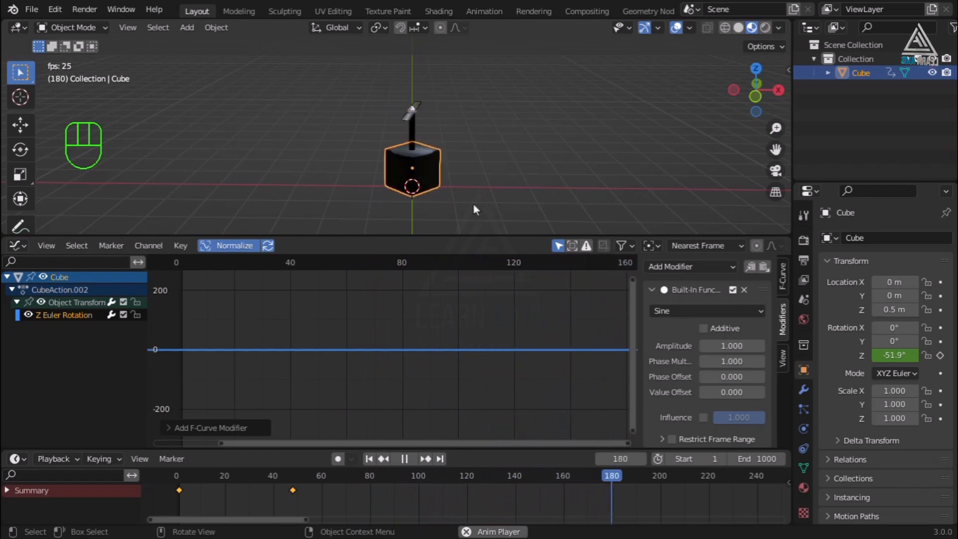
pyautogui.moveTo(473, 202); pyautogui.dragTo(368, 170, button='middle')
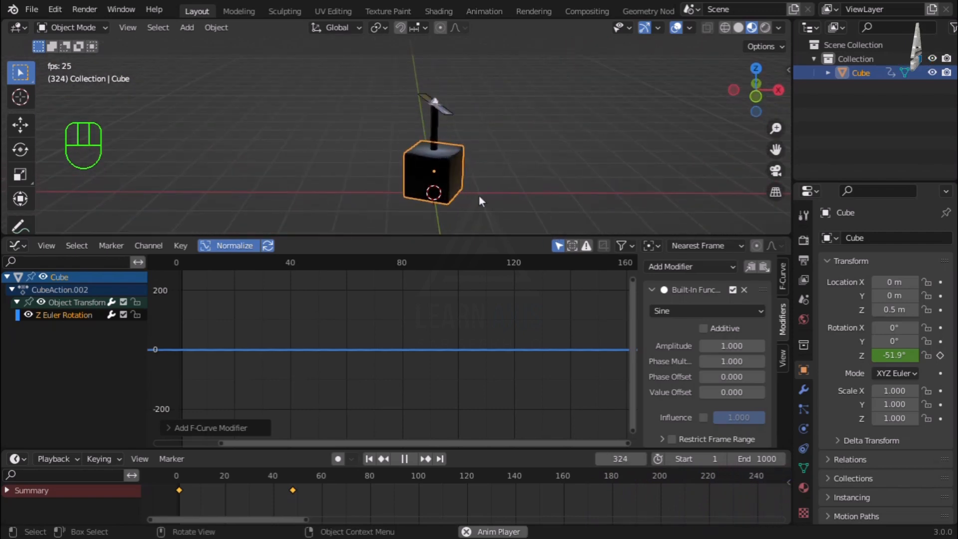
# Try an amplitude of 0.2 on the Built-In Function modifier, and settle on 0.5
pyautogui.click(732, 345)
pyautogui.write('0')
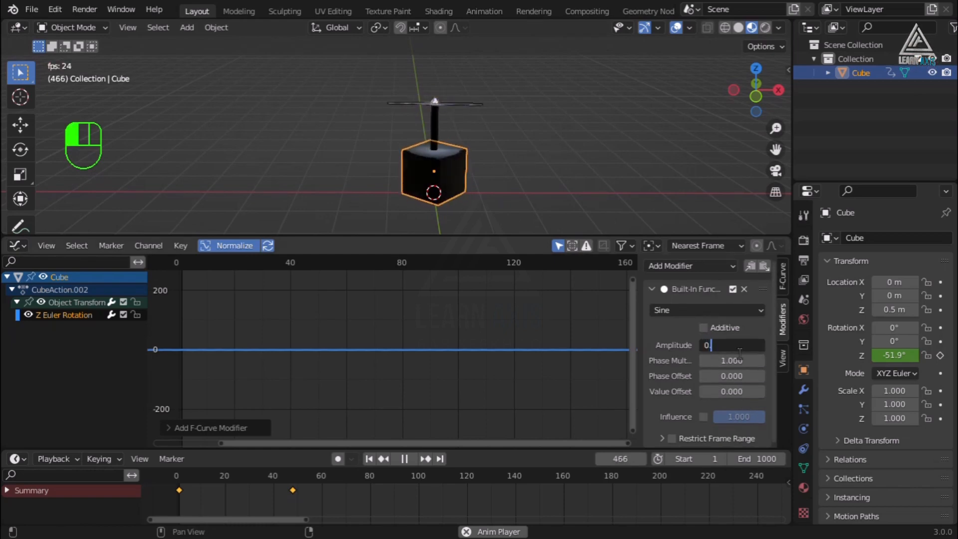
pyautogui.write('.2')
pyautogui.press('Return')
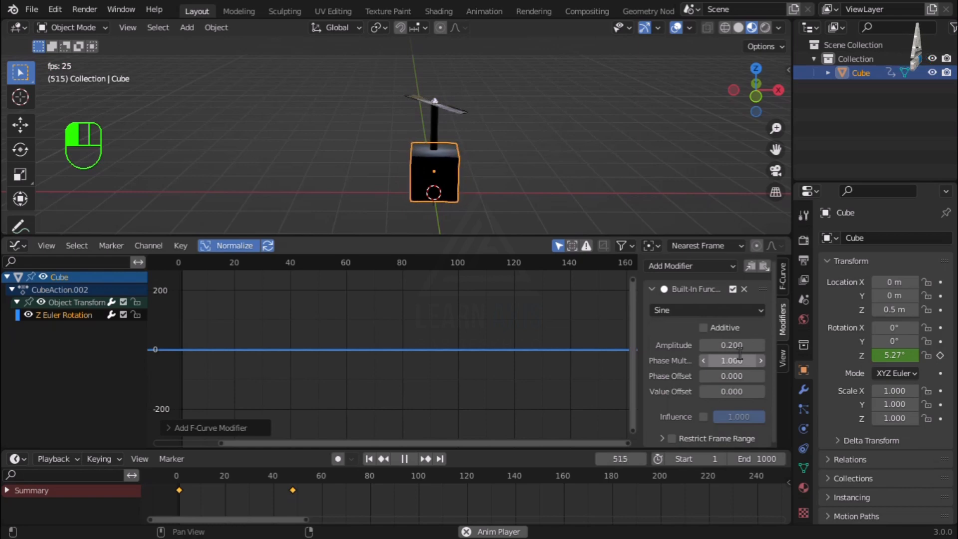
pyautogui.click(731, 345)
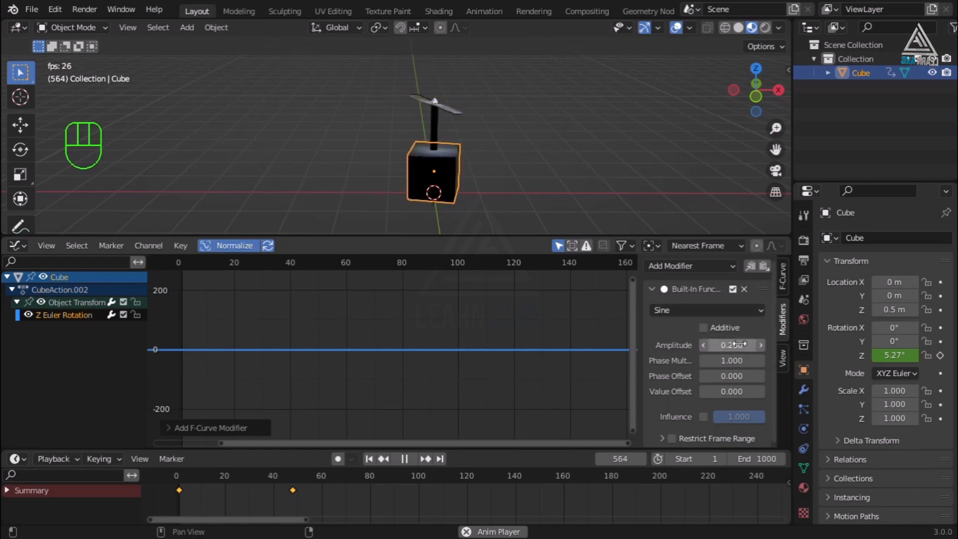
pyautogui.write('0.5')
pyautogui.press('Return')
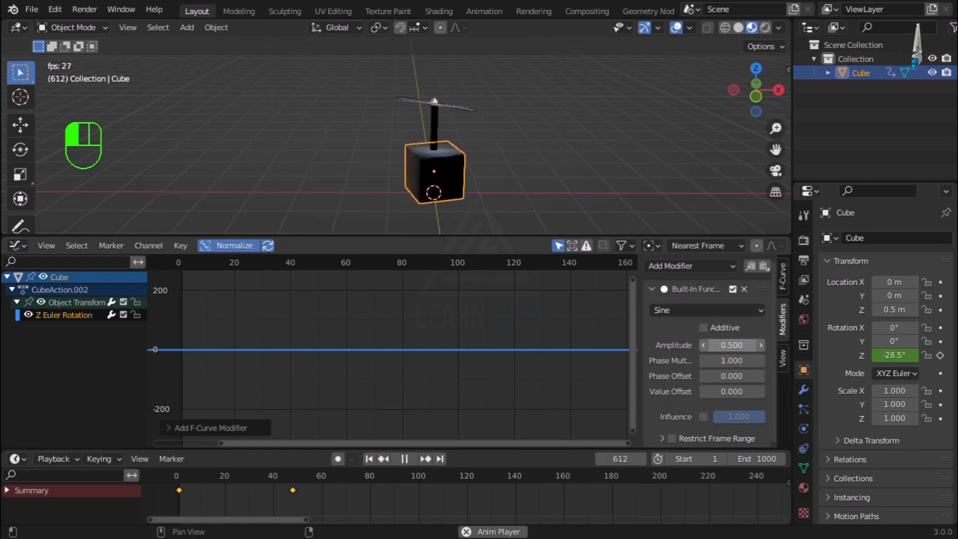
# Set the modifier's phase multiplier to 0.5 and check the cube's swing with the cube deselected
pyautogui.click(708, 361)
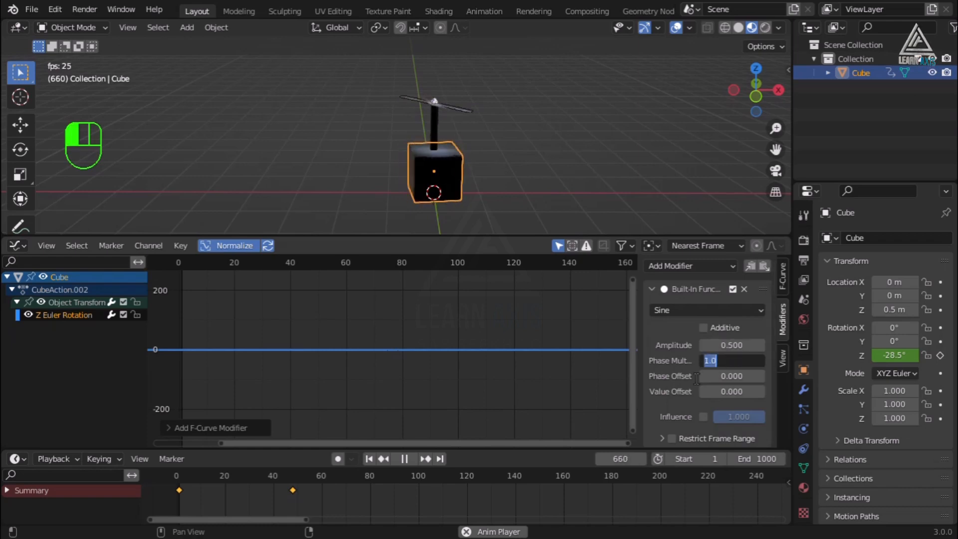
pyautogui.write('0.5')
pyautogui.press('Return')
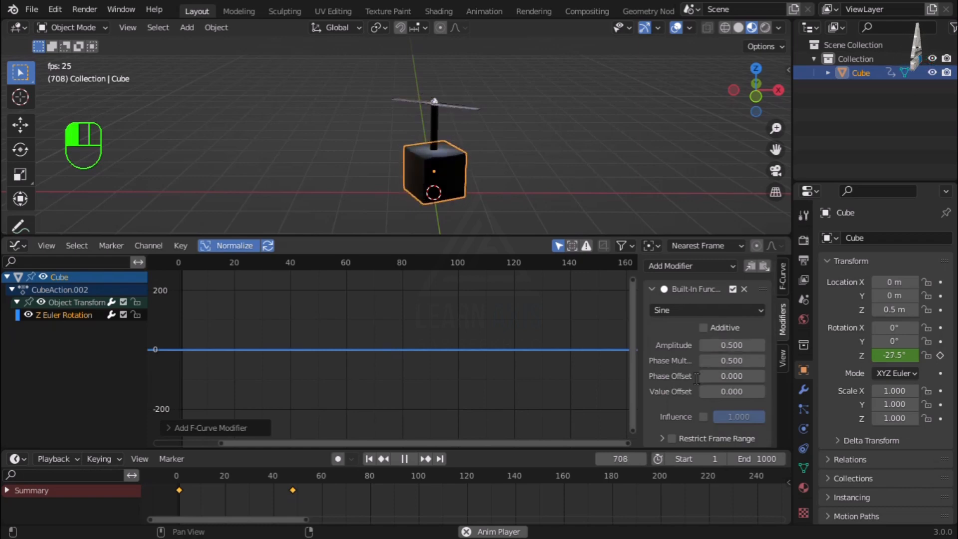
pyautogui.click(524, 146)
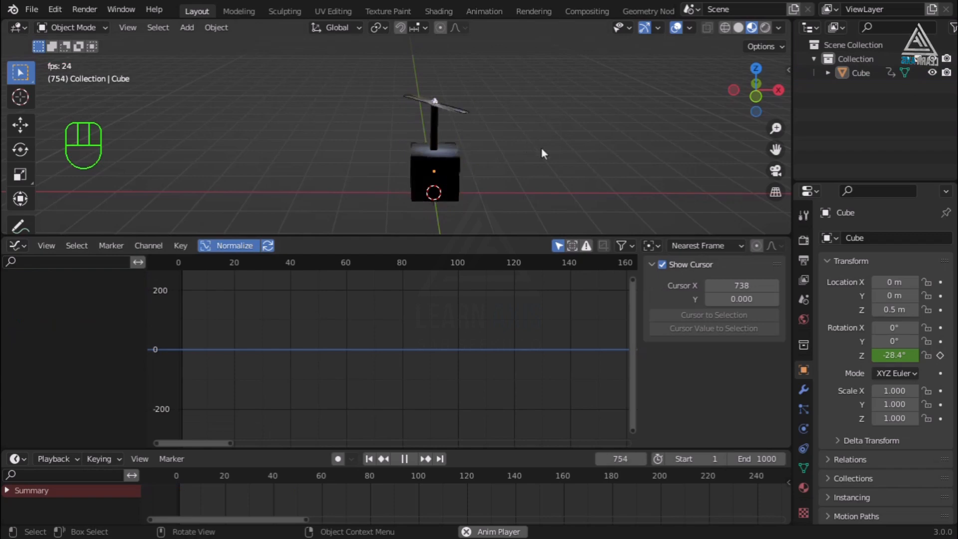
pyautogui.moveTo(540, 148); pyautogui.dragTo(573, 139, button='middle')
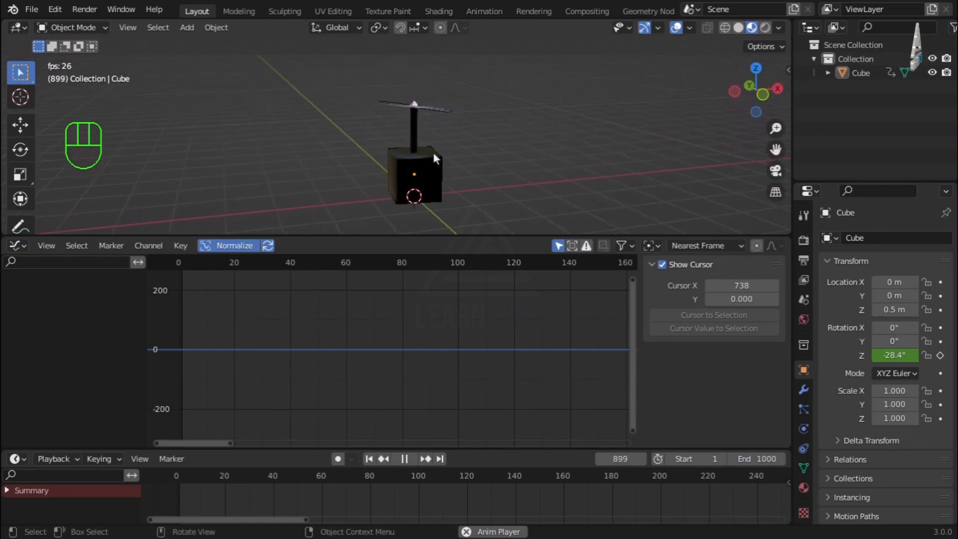
# Reselect the cube, try the Cosine and Tangent function types on its Z rotation modifier, and return to Sine
pyautogui.click(437, 193)
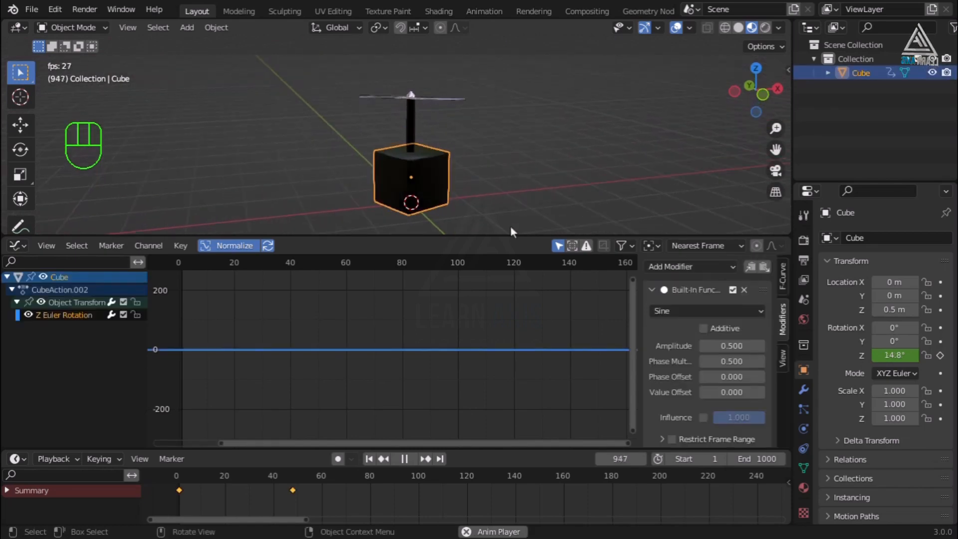
pyautogui.click(678, 313)
pyautogui.click(695, 345)
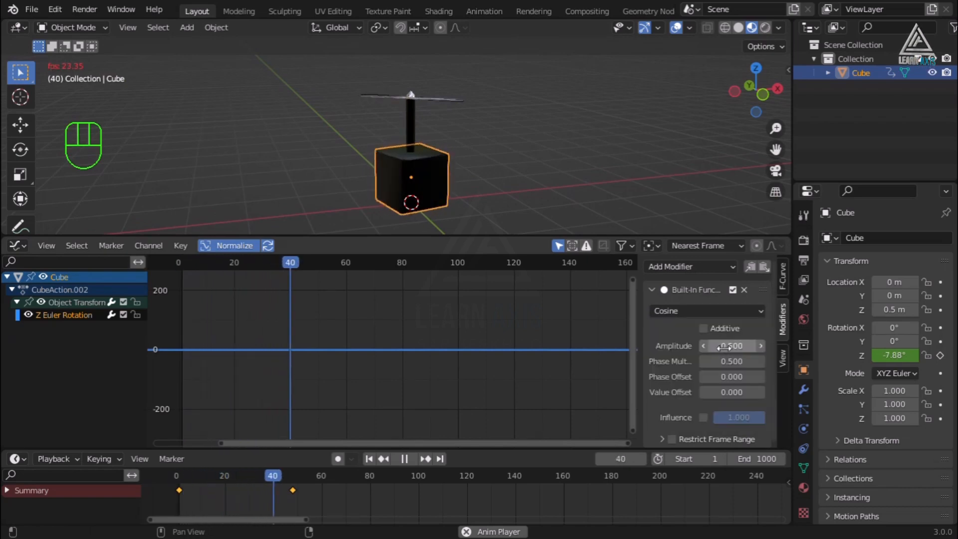
pyautogui.scroll(5, 271, 363)
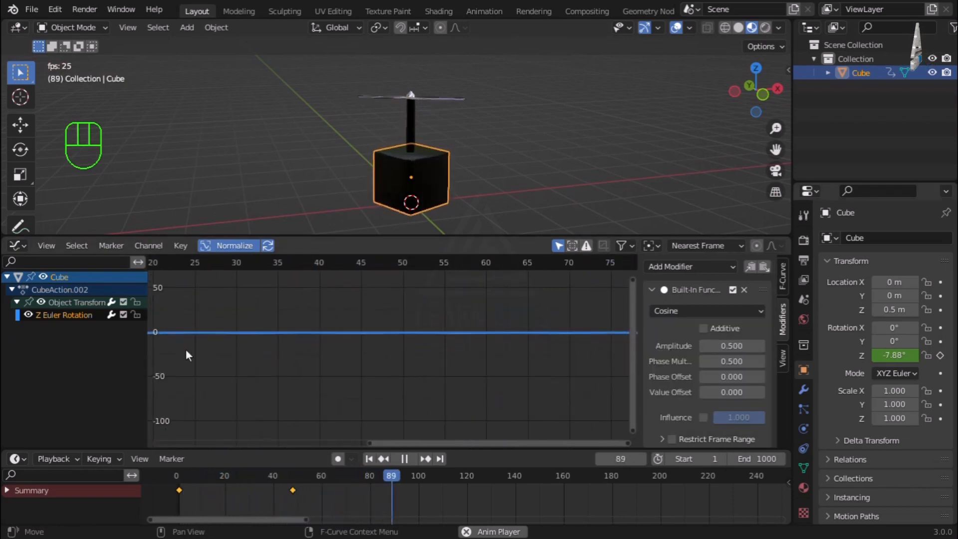
pyautogui.click(716, 312)
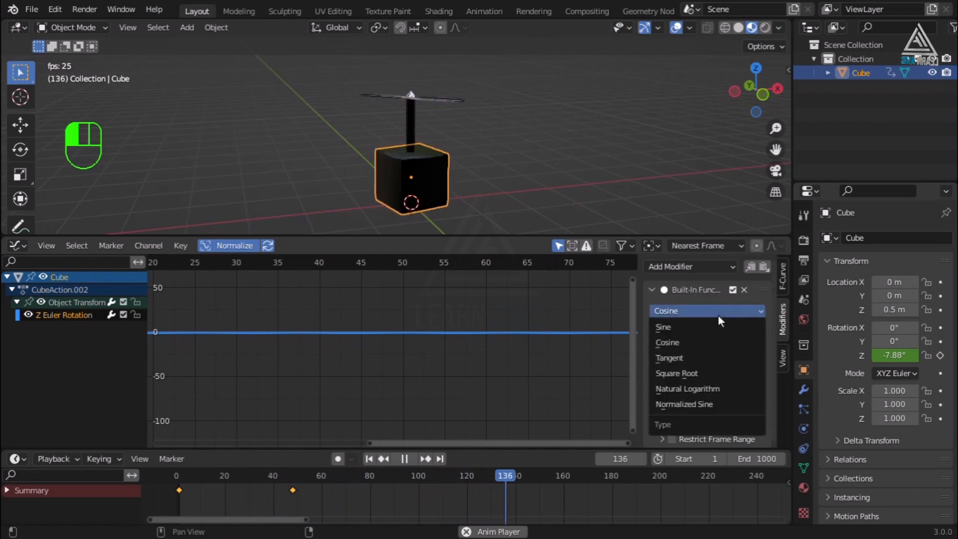
pyautogui.click(702, 358)
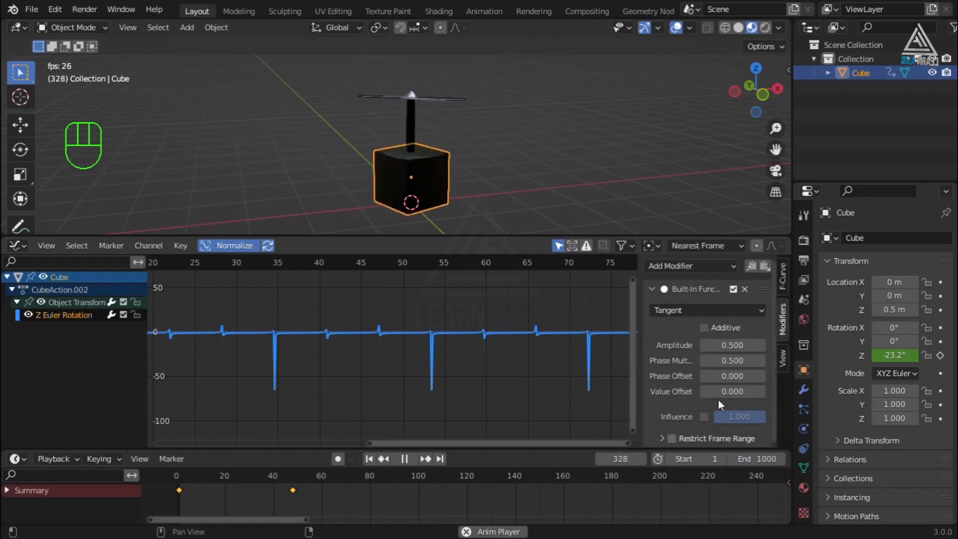
pyautogui.click(714, 311)
pyautogui.click(707, 331)
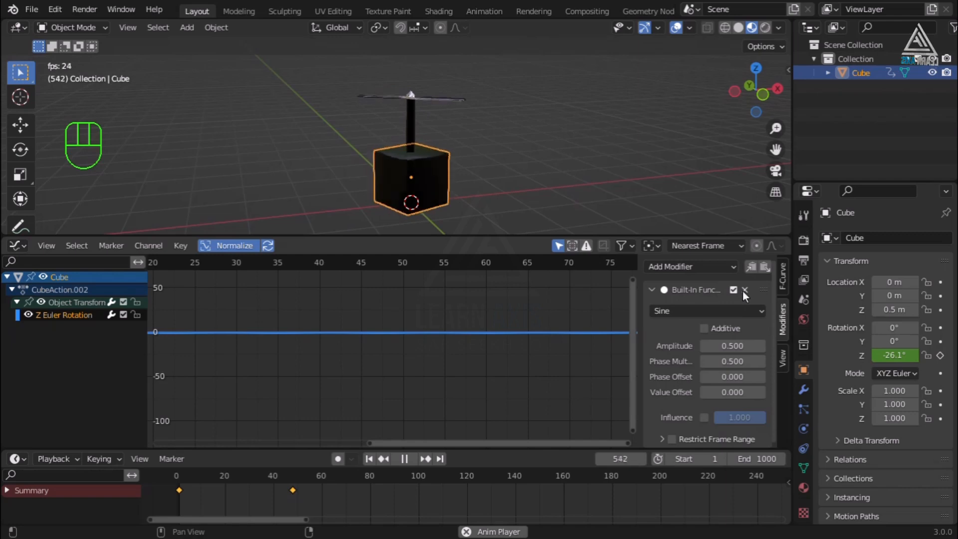
# Enlarge the 3D viewport to watch the motion, restore moderate heights for the graph editor and timeline, and stop playback
pyautogui.moveTo(626, 234); pyautogui.dragTo(630, 412)
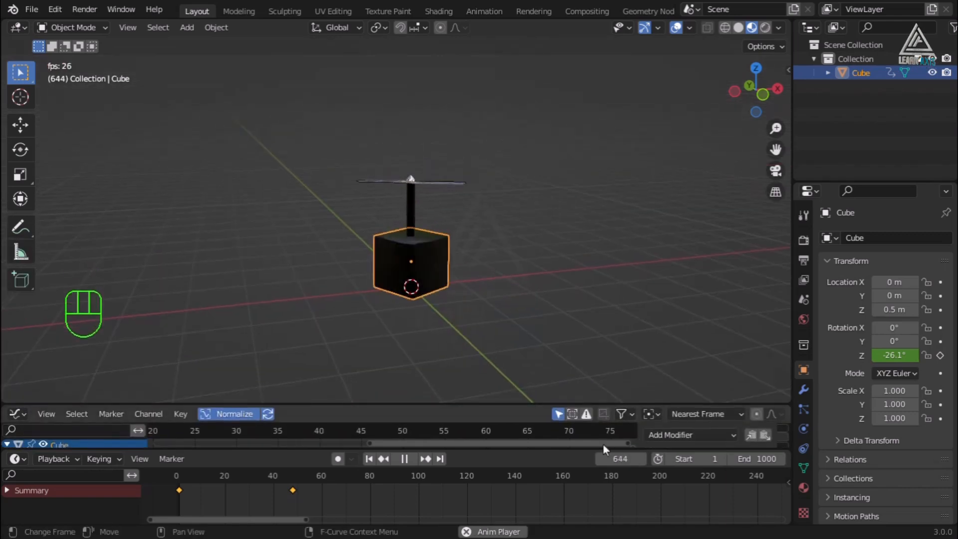
pyautogui.moveTo(603, 450); pyautogui.dragTo(602, 508)
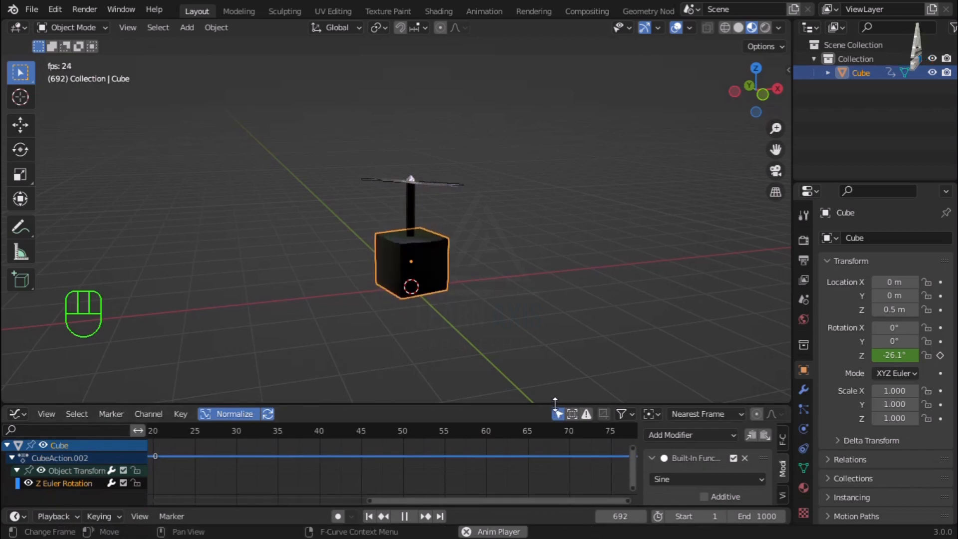
pyautogui.moveTo(554, 403); pyautogui.dragTo(552, 512)
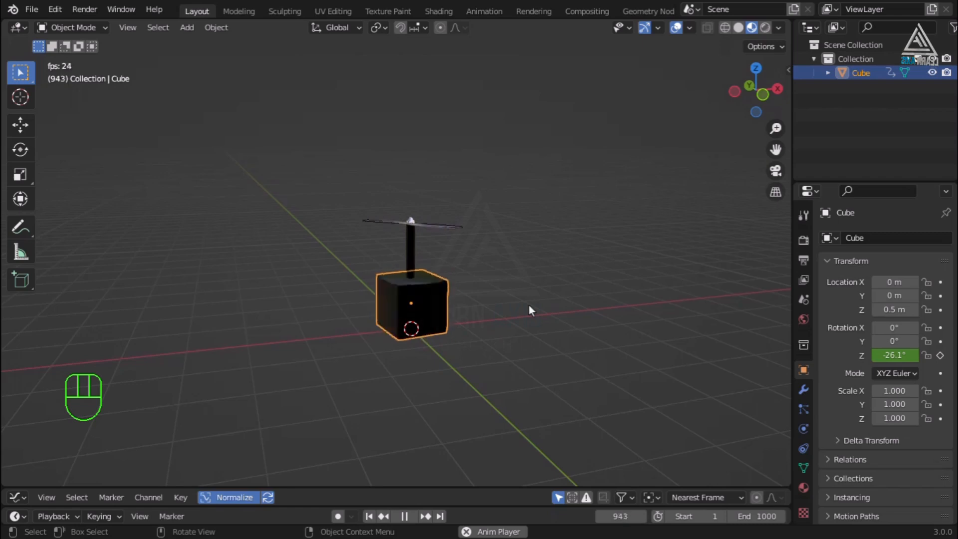
pyautogui.moveTo(529, 488); pyautogui.dragTo(561, 296)
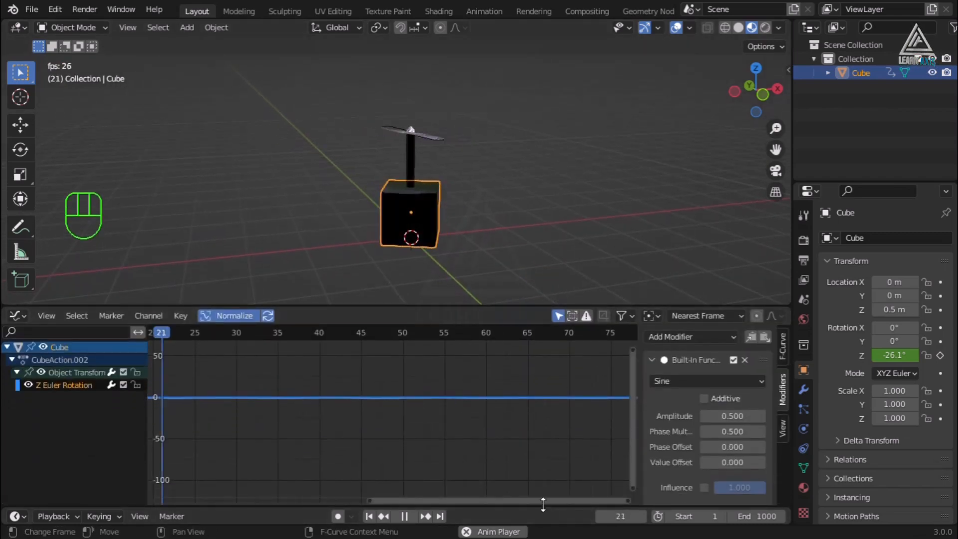
pyautogui.moveTo(543, 506); pyautogui.dragTo(549, 422)
pyautogui.press('space')
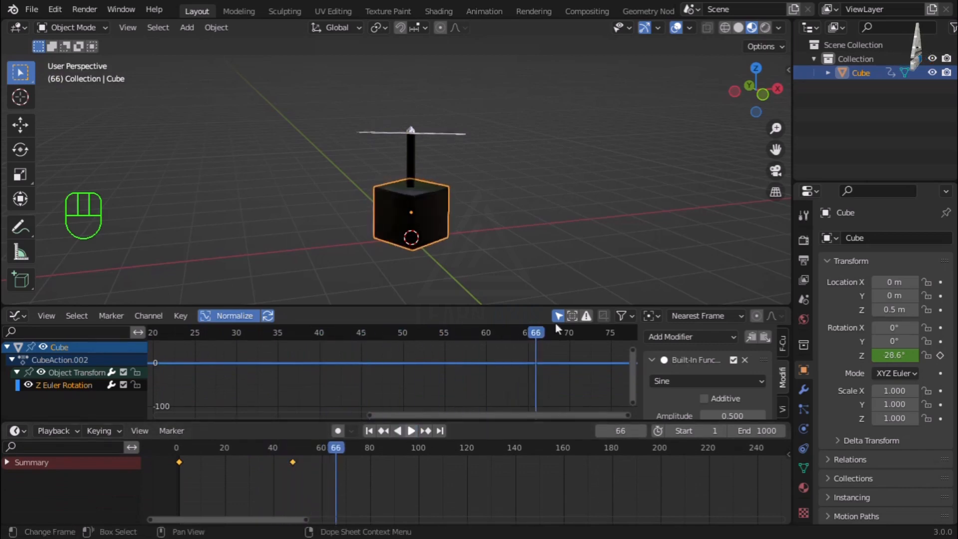
# Reframe the view with open space beside the cube and keyframe its X location at frame 1
pyautogui.click(524, 220)
pyautogui.click(410, 220)
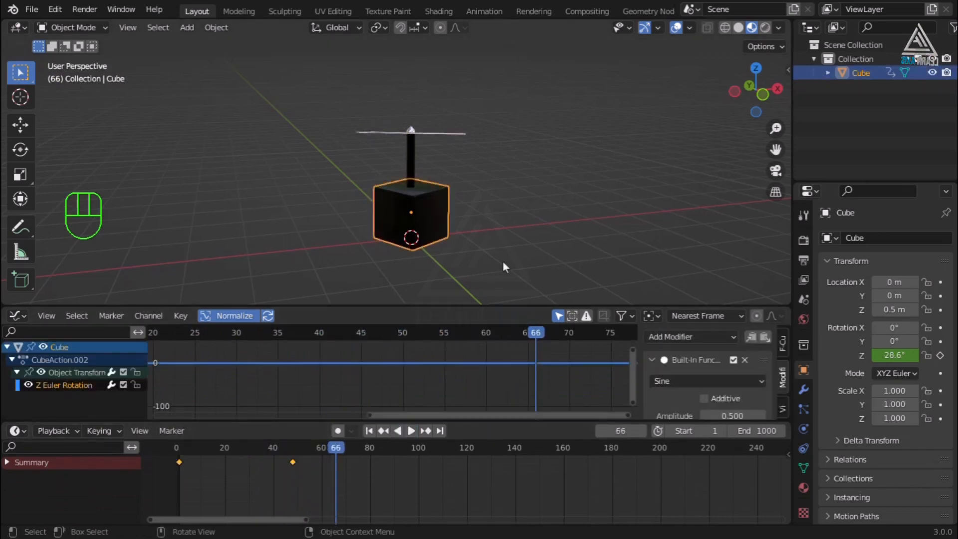
pyautogui.scroll(-3, 478, 266)
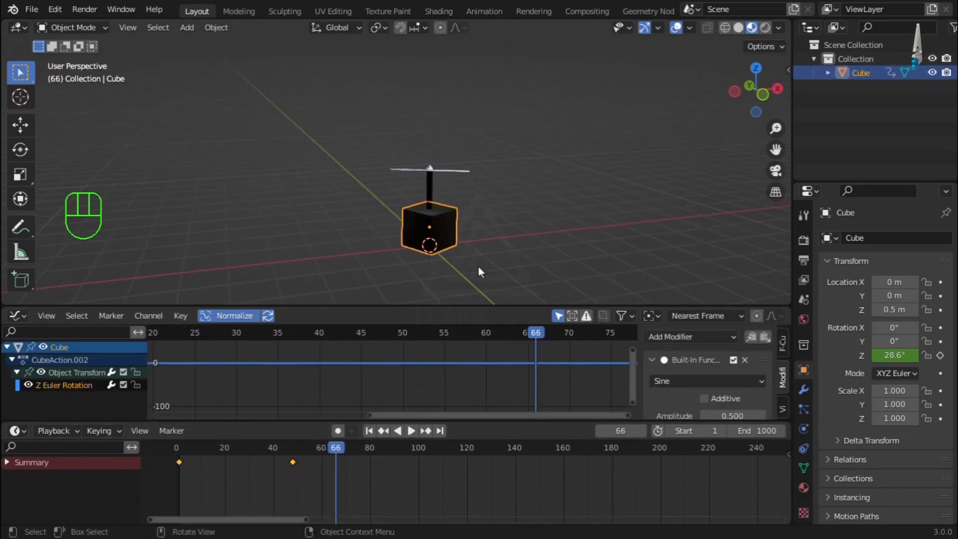
pyautogui.moveTo(446, 266); pyautogui.dragTo(619, 204, button='middle')
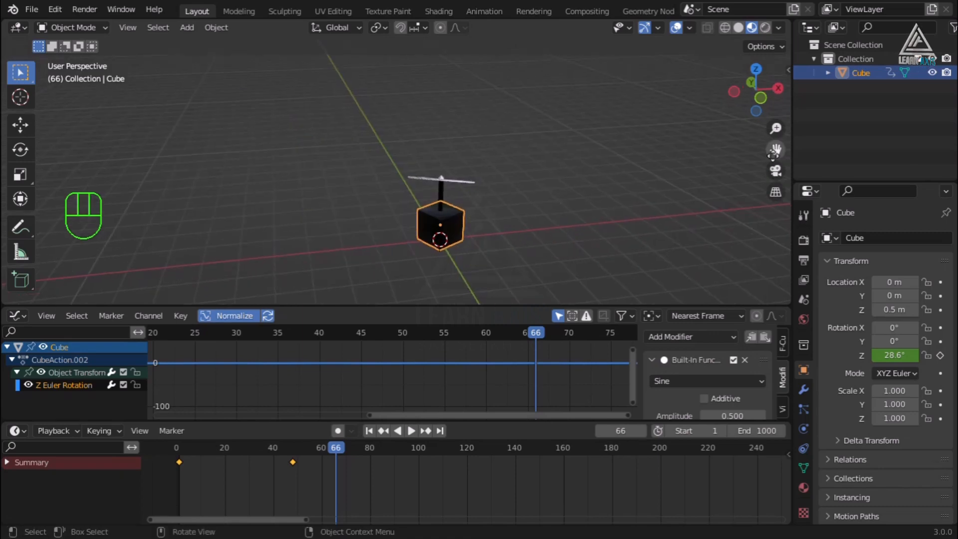
pyautogui.moveTo(774, 151); pyautogui.dragTo(905, 71)
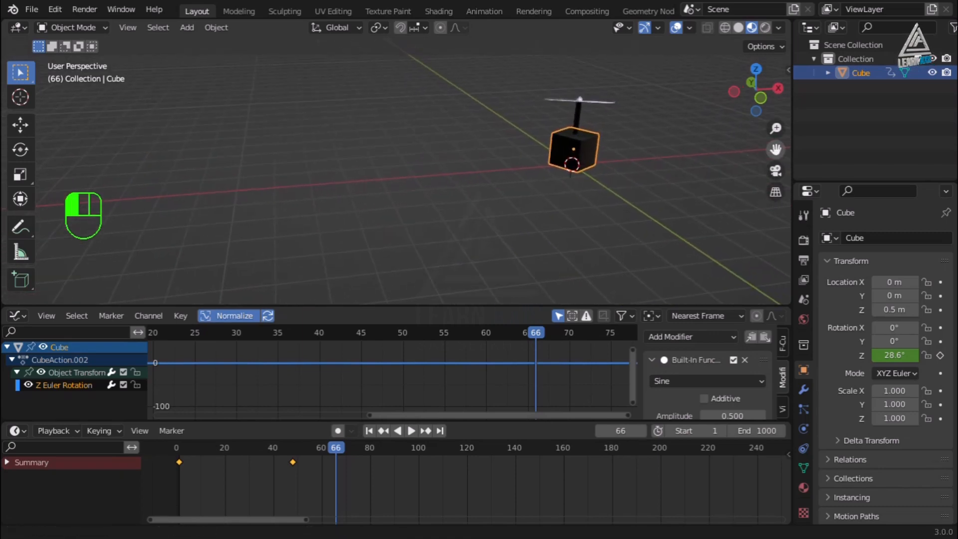
pyautogui.click(370, 431)
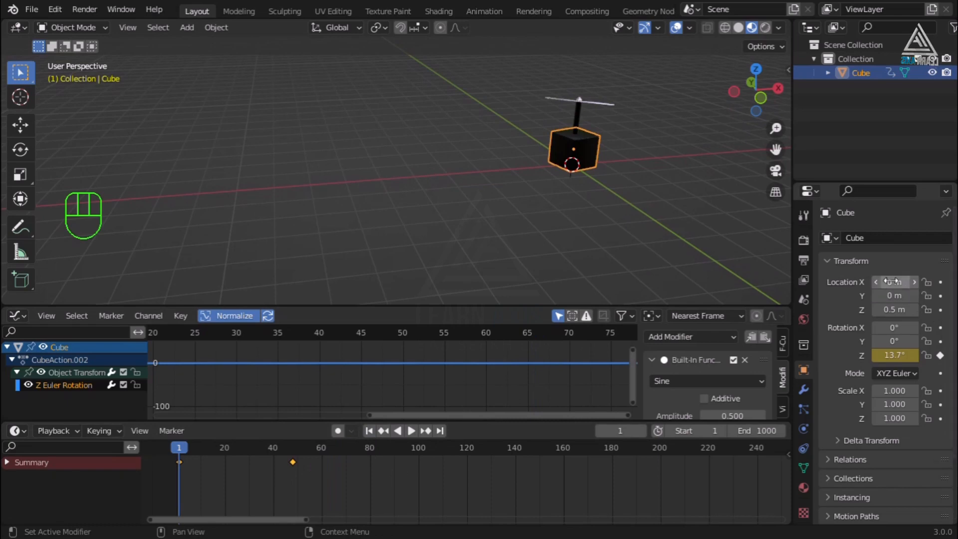
pyautogui.click(940, 282)
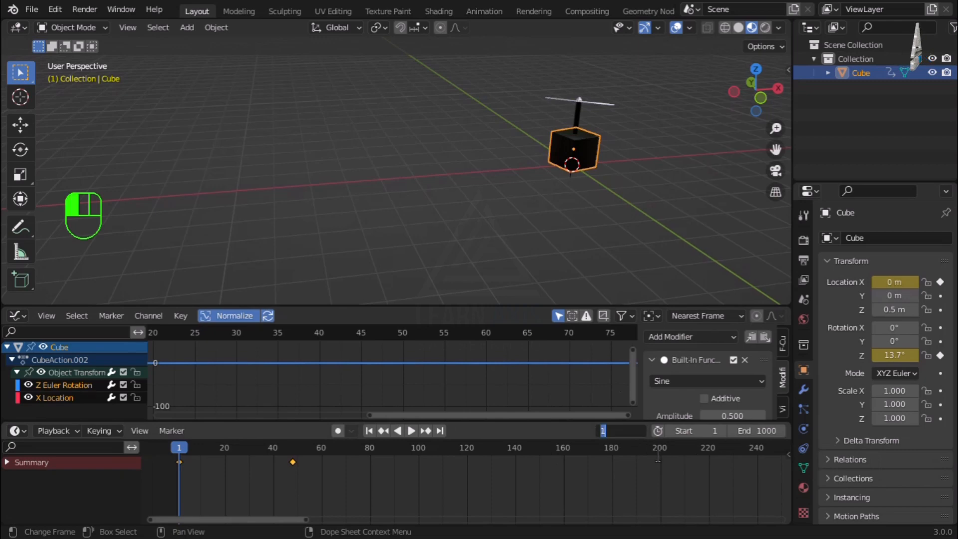
# Set the cube's X location to -5 m at frame 48 and keyframe it
pyautogui.press('Return')
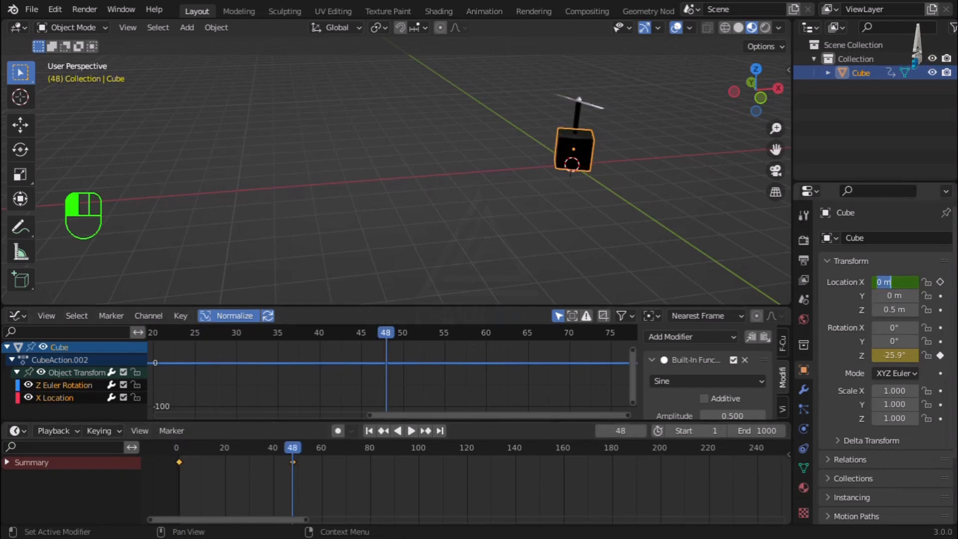
pyautogui.click(894, 282)
pyautogui.write('-5')
pyautogui.press('Return')
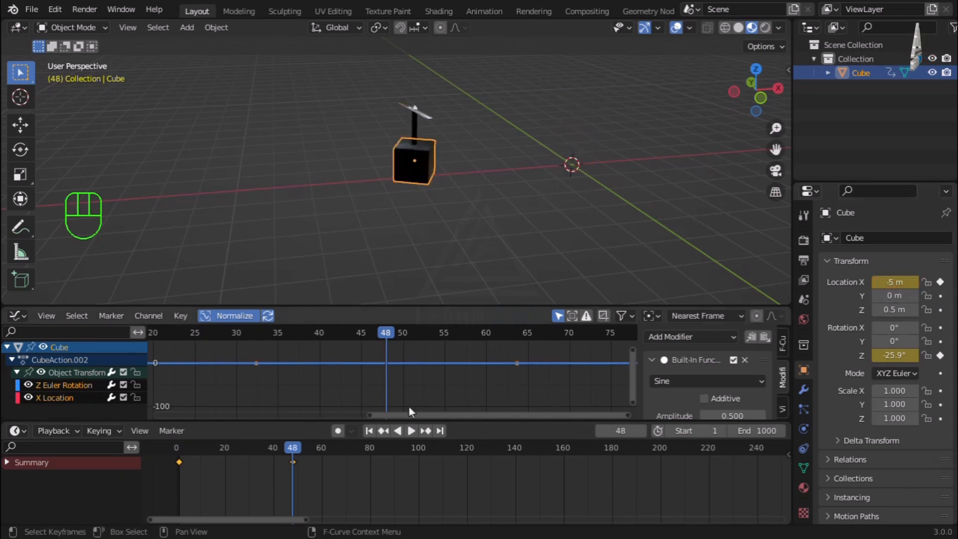
# Play the animation from the first frame to check the cube moving along X while swinging, and stop playback
pyautogui.click(369, 432)
pyautogui.click(410, 432)
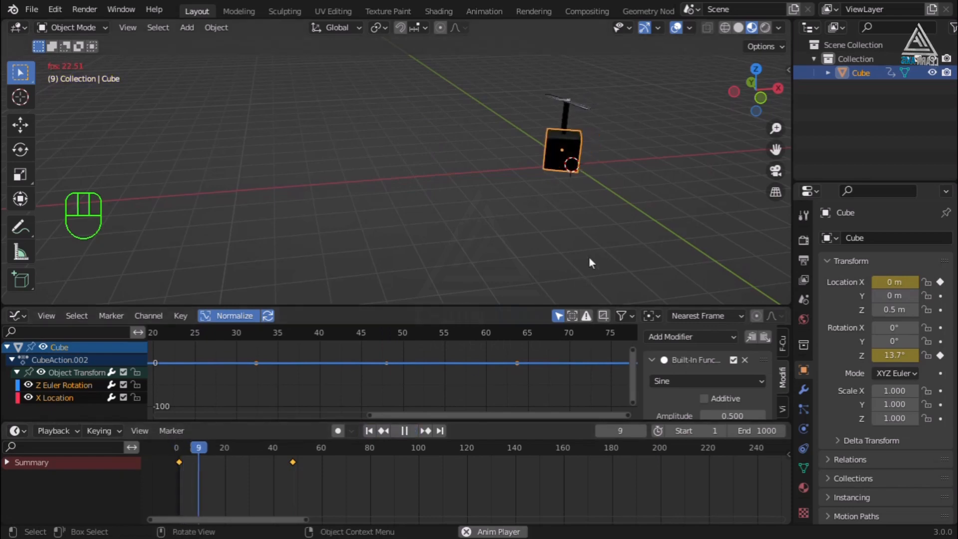
pyautogui.click(588, 249)
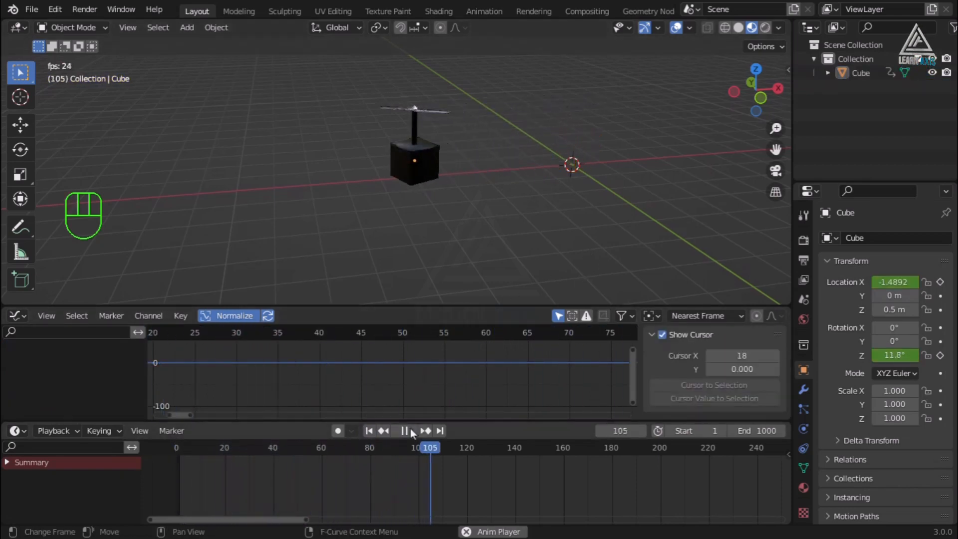
pyautogui.press('space')
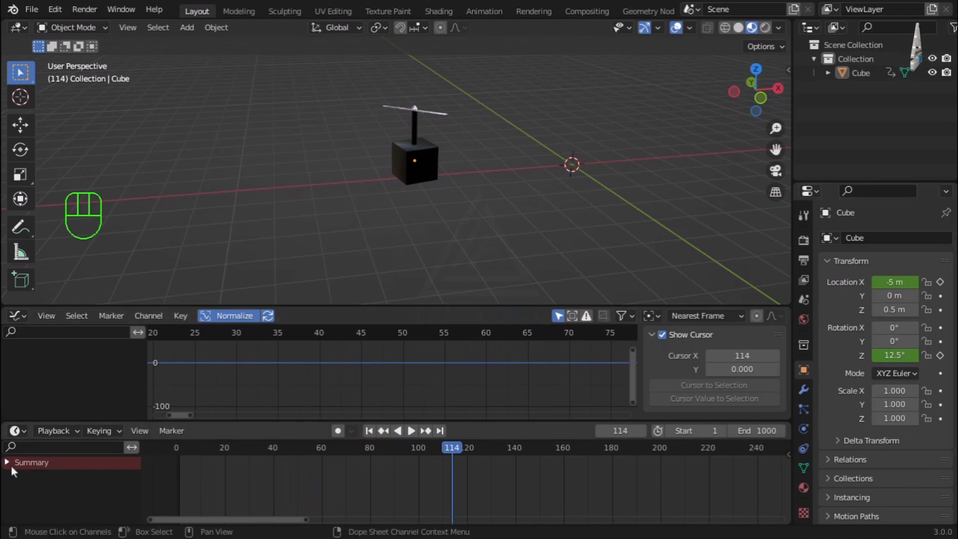
# Expand the cube's channels in the timeline and move its last X Location keyframe to frame 92
pyautogui.click(429, 179)
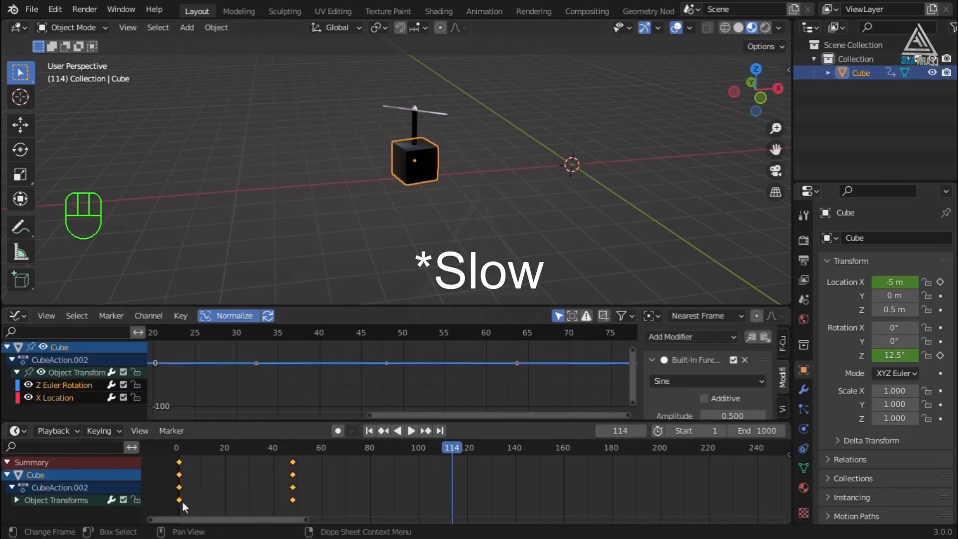
pyautogui.click(15, 500)
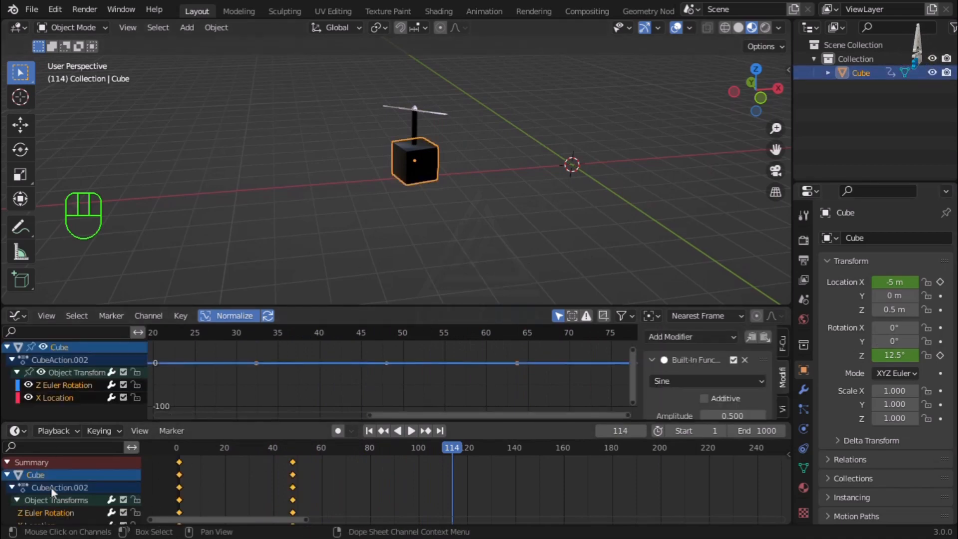
pyautogui.scroll(-2, 54, 499)
pyautogui.click(49, 506)
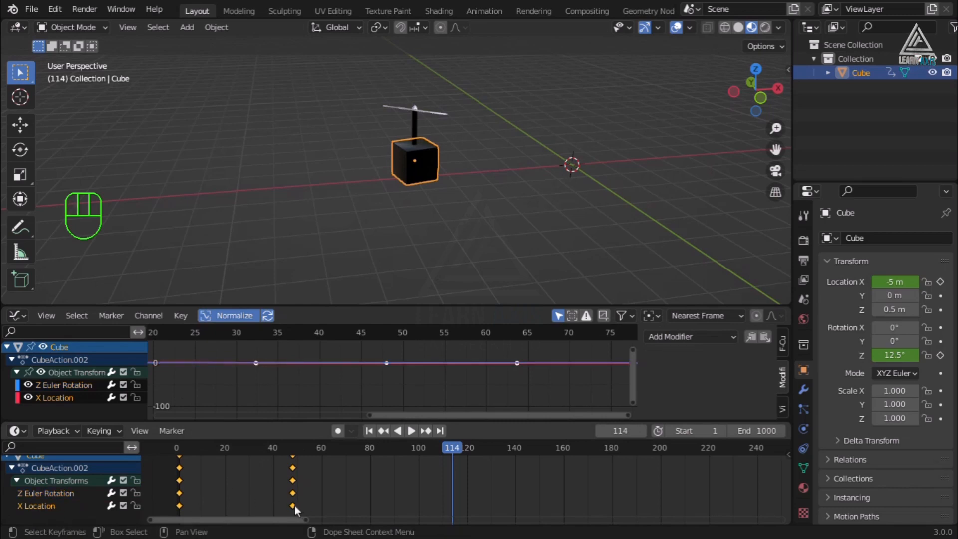
pyautogui.moveTo(292, 506); pyautogui.dragTo(314, 506)
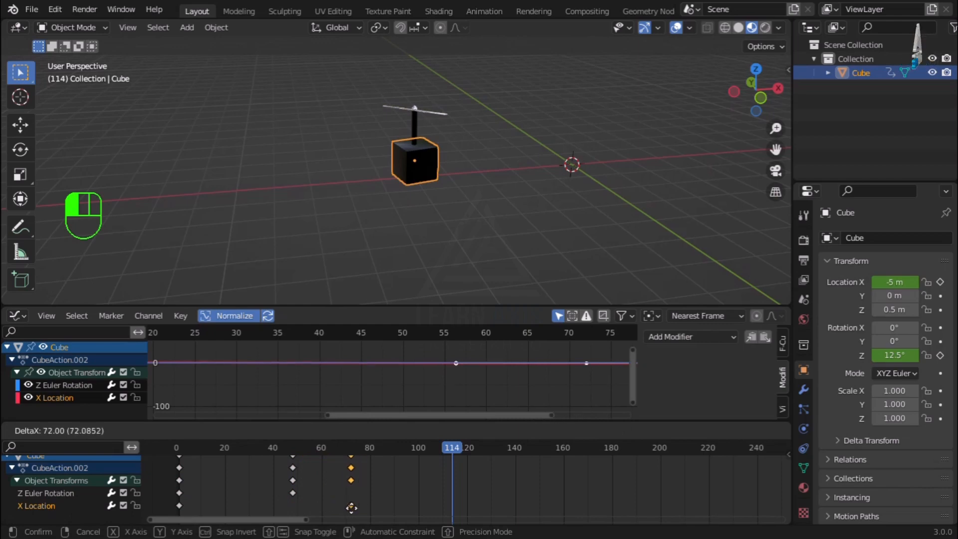
pyautogui.moveTo(352, 507); pyautogui.dragTo(398, 504)
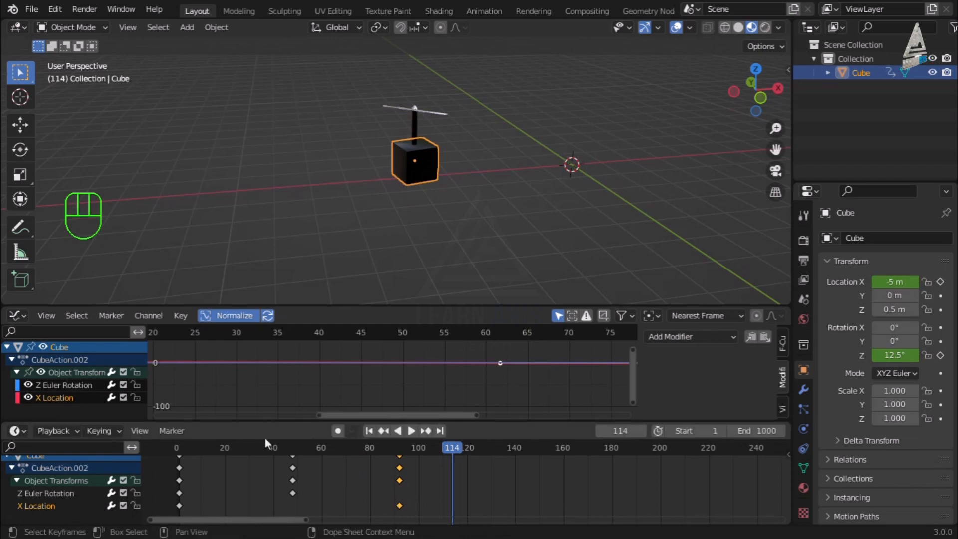
# Play the animation from the first frame to check the slower X movement, give the graph editor more height, and stop playback
pyautogui.click(369, 431)
pyautogui.click(411, 430)
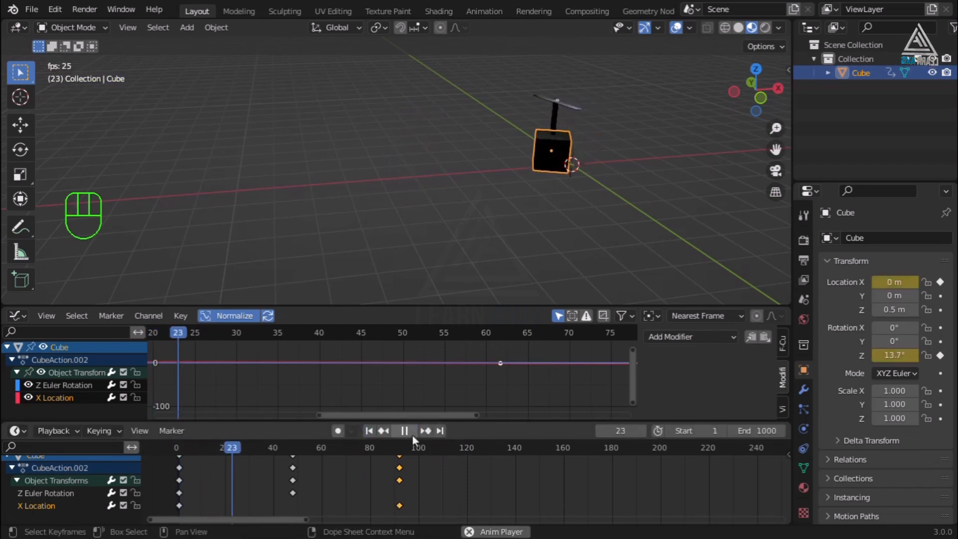
pyautogui.moveTo(546, 422); pyautogui.dragTo(544, 510)
pyautogui.click(522, 243)
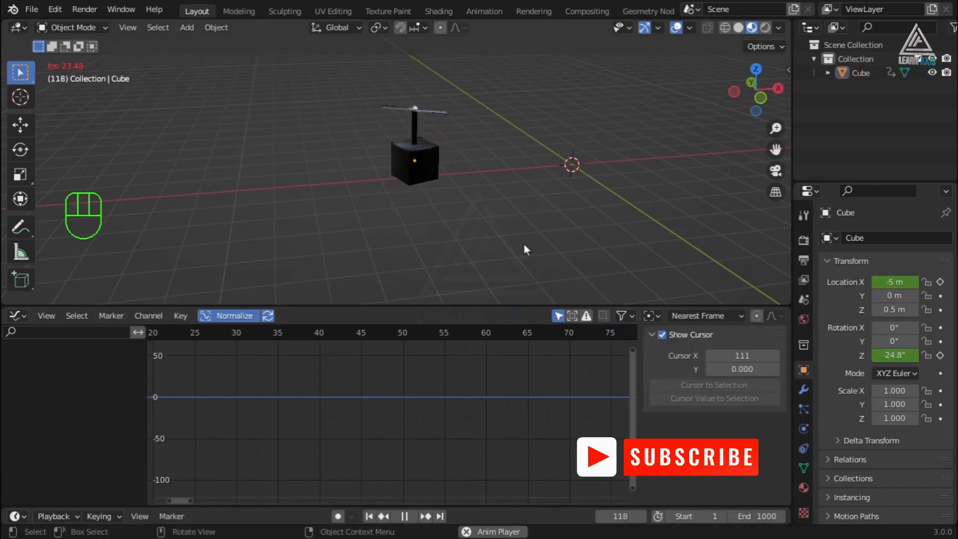
pyautogui.click(405, 516)
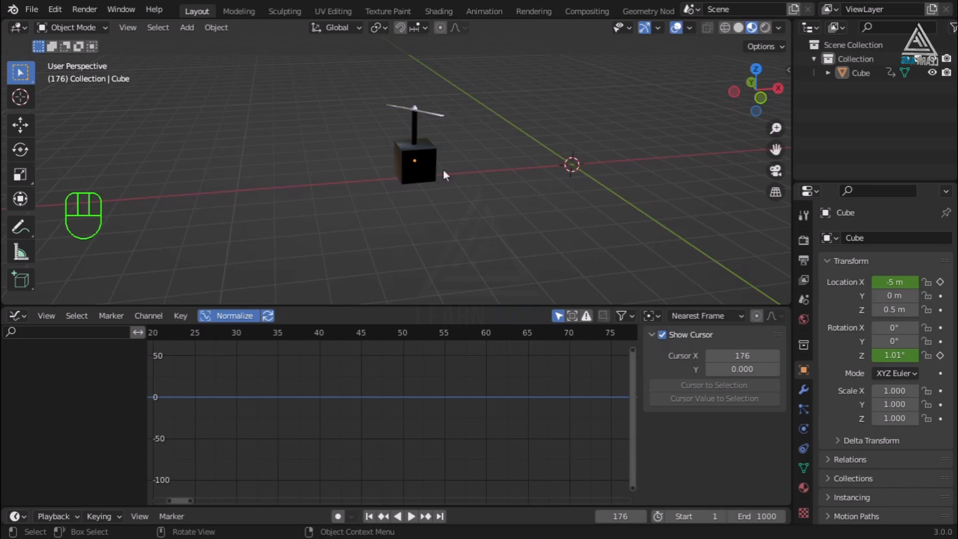
# Select the cube and add a Stepped Interpolation modifier to its X Location curve
pyautogui.scroll(3, 475, 136)
pyautogui.scroll(-1, 474, 137)
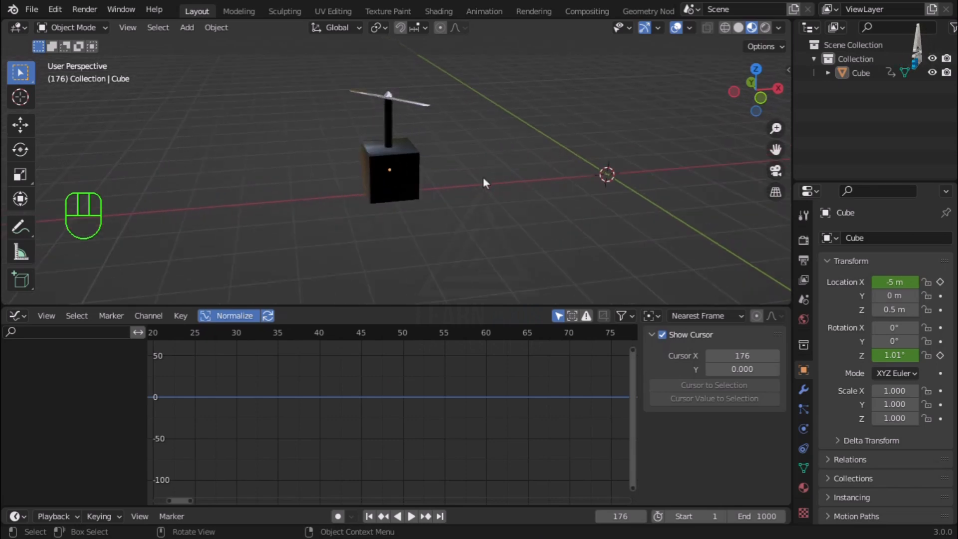
pyautogui.click(406, 181)
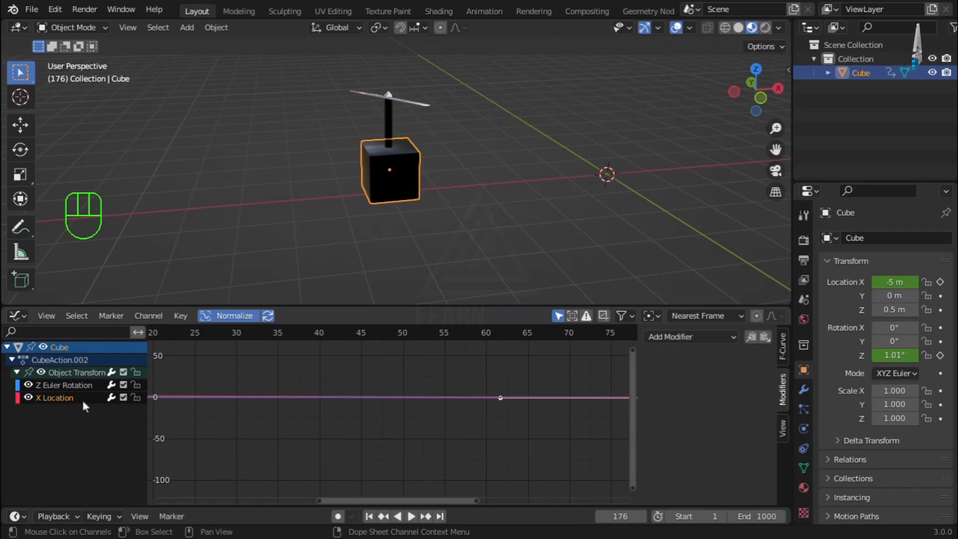
pyautogui.click(723, 340)
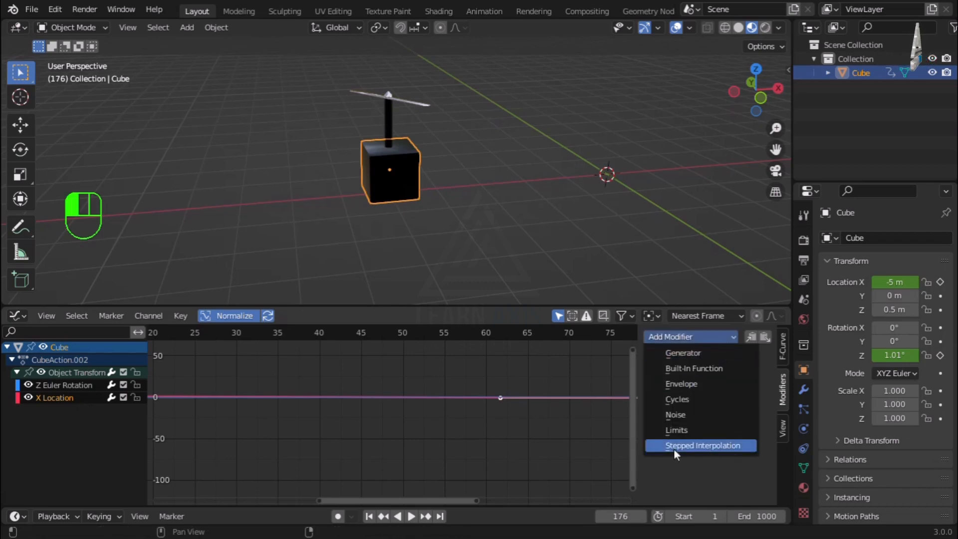
pyautogui.click(726, 445)
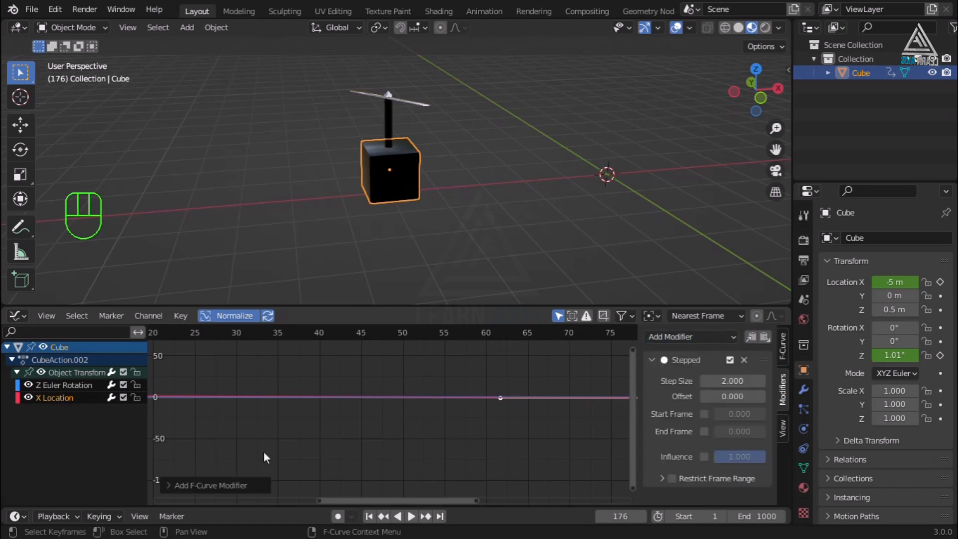
pyautogui.scroll(10, 169, 400)
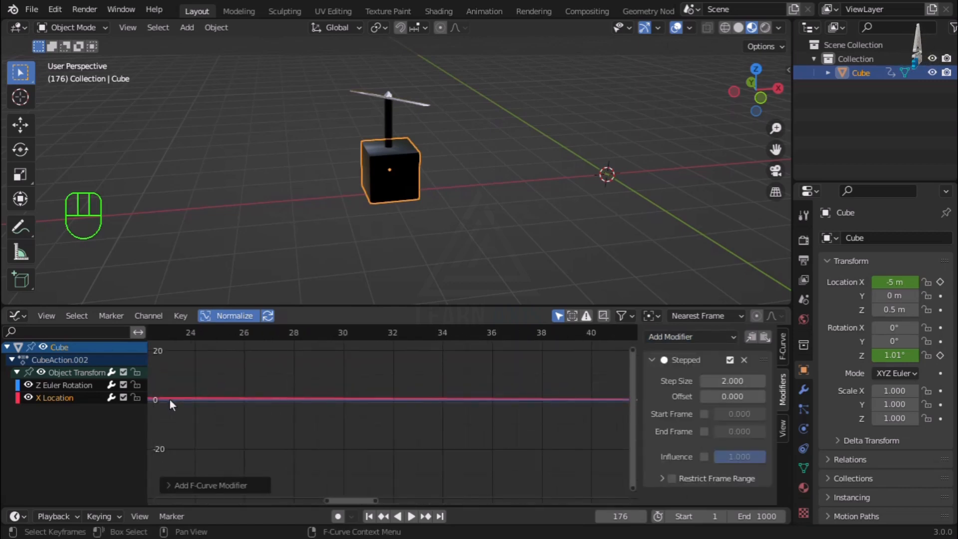
pyautogui.scroll(-7, 166, 402)
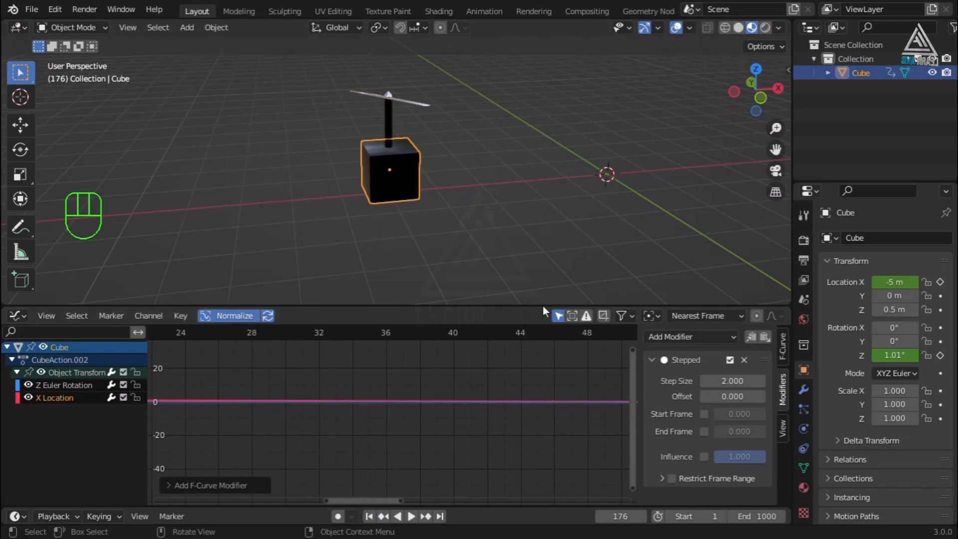
# Enlarge the graph editor slightly and play the animation from the first frame to check the stepped motion, stopping partway
pyautogui.moveTo(541, 305); pyautogui.dragTo(542, 290)
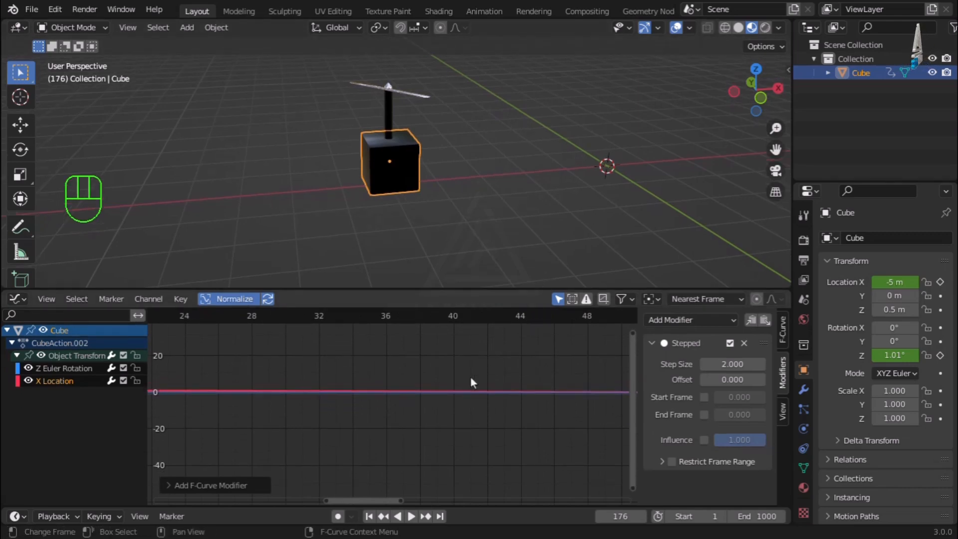
pyautogui.click(369, 515)
pyautogui.click(411, 516)
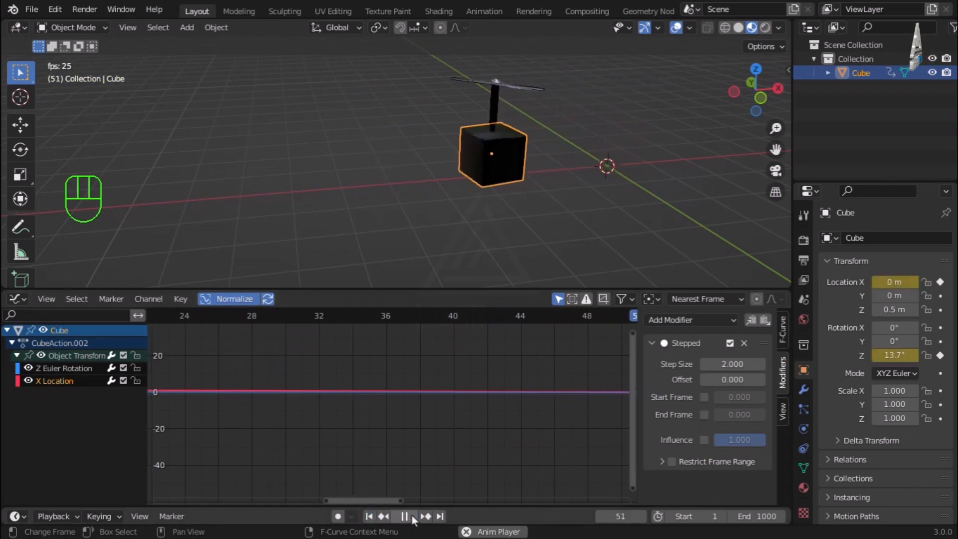
pyautogui.click(412, 515)
# Enlarge the timeline and delete the cube's Z Euler Rotation channel
pyautogui.click(50, 367)
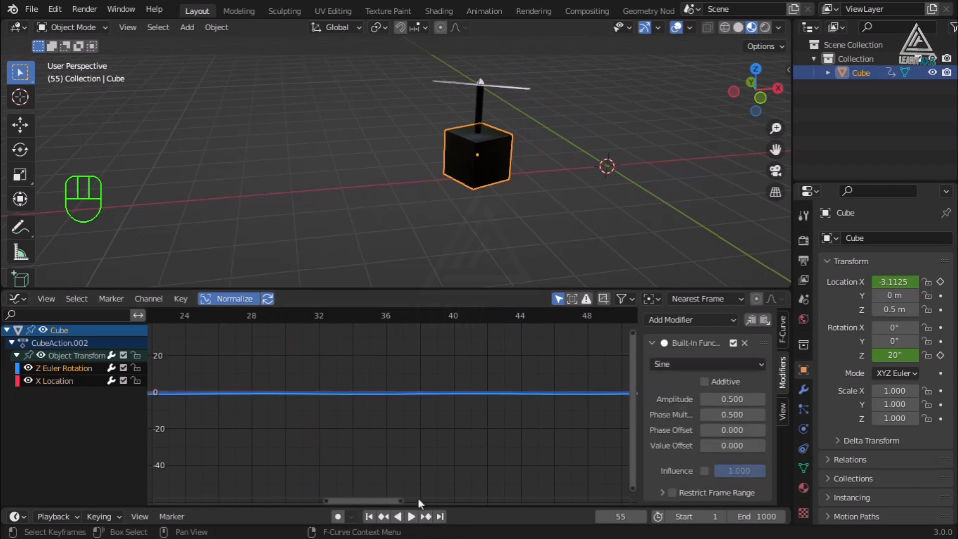
pyautogui.moveTo(420, 503); pyautogui.dragTo(421, 382)
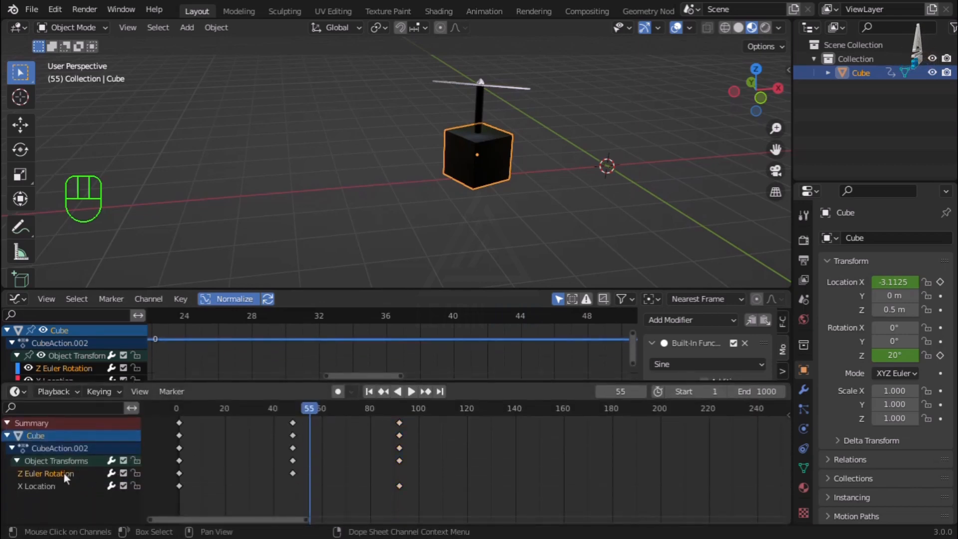
pyautogui.press('x')
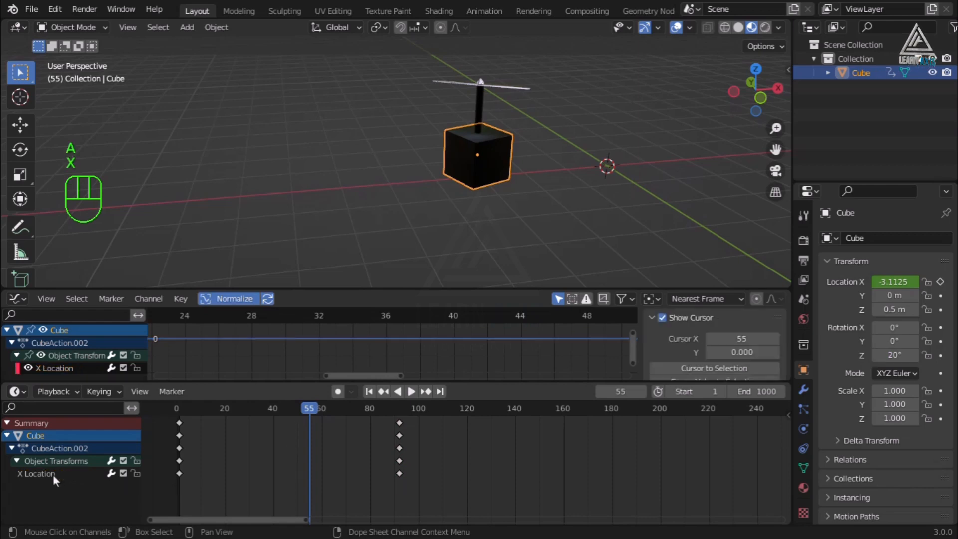
# Play and scrub through the frames to inspect the cube's X movement without rotation, and collapse the timeline's channel summary
pyautogui.moveTo(313, 412); pyautogui.dragTo(377, 419)
pyautogui.press('Escape')
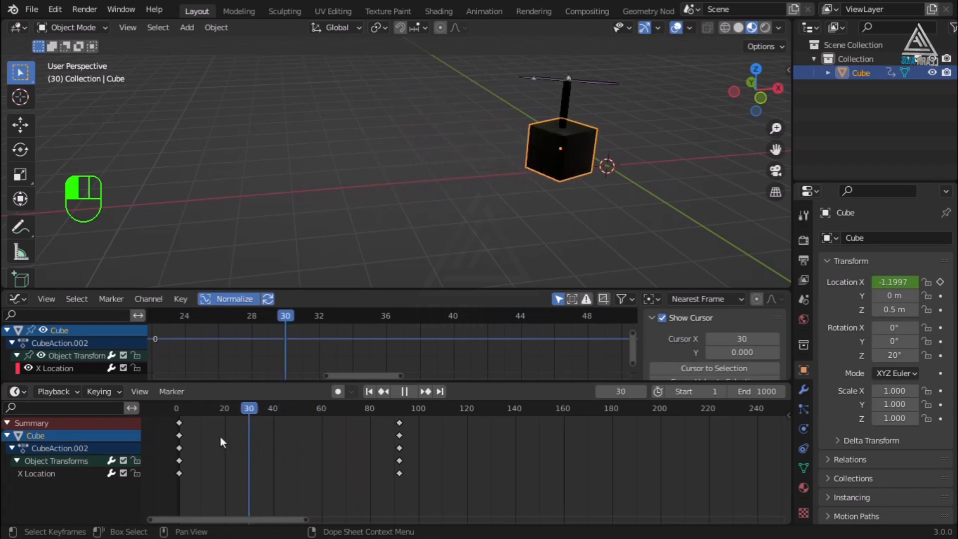
pyautogui.click(6, 423)
pyautogui.press('space')
pyautogui.moveTo(222, 408); pyautogui.dragTo(273, 408)
pyautogui.scroll(-1, 136, 351)
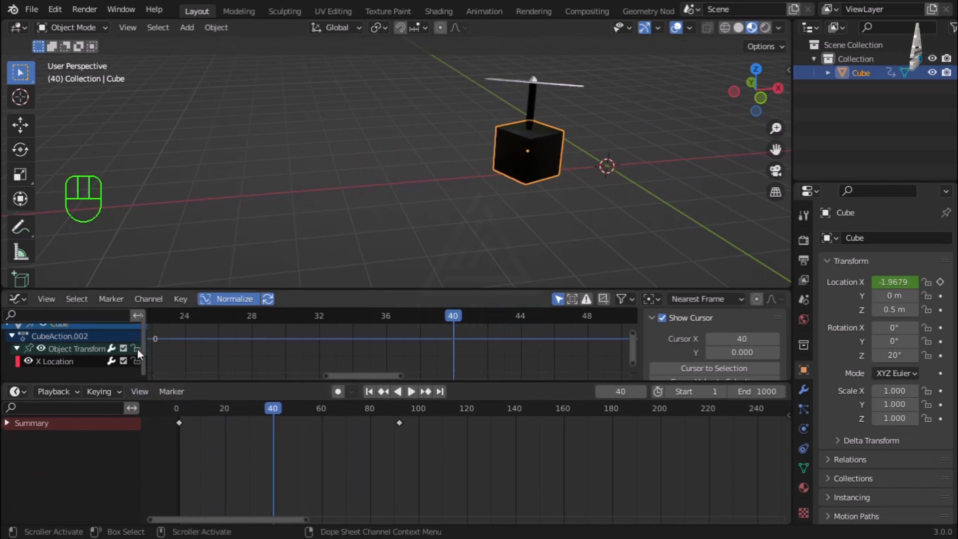
# Select the X Location channel and replay the animation from the first frame to watch the stepped movement closely, and stop playback
pyautogui.click(82, 362)
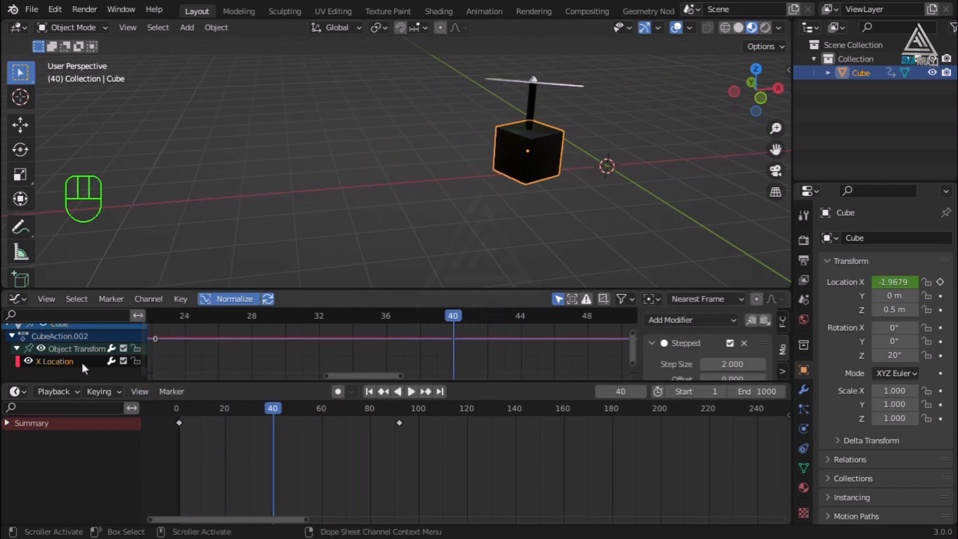
pyautogui.scroll(-1, 630, 339)
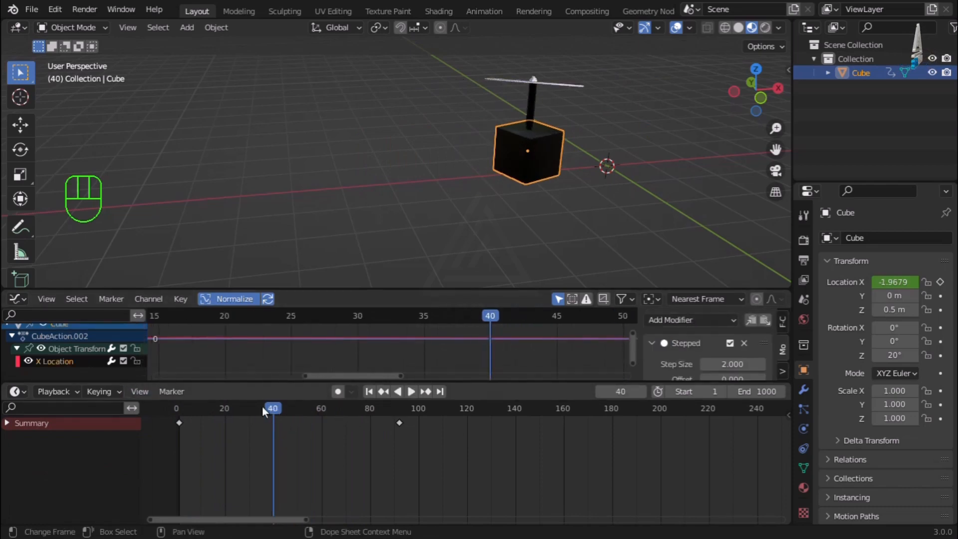
pyautogui.moveTo(270, 409); pyautogui.dragTo(163, 413)
pyautogui.click(405, 392)
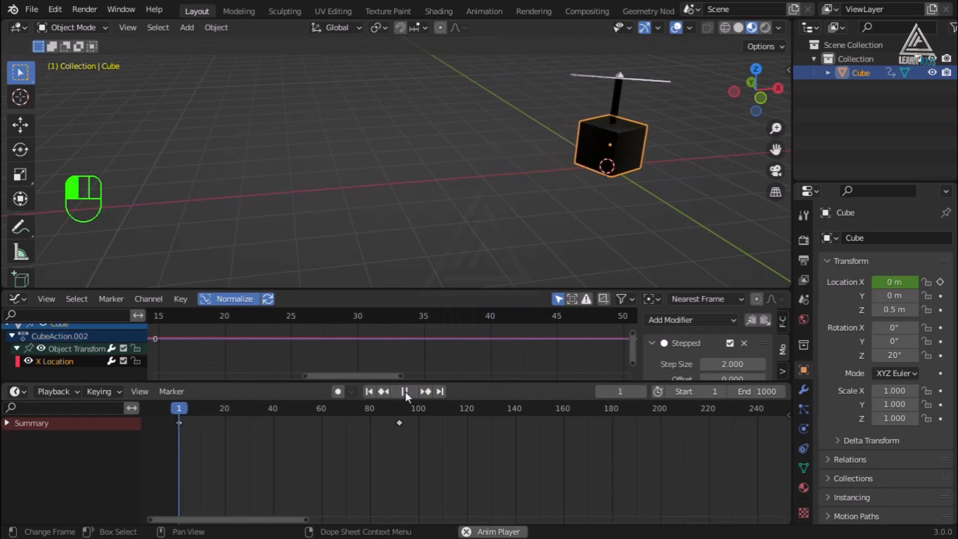
pyautogui.scroll(-3, 577, 218)
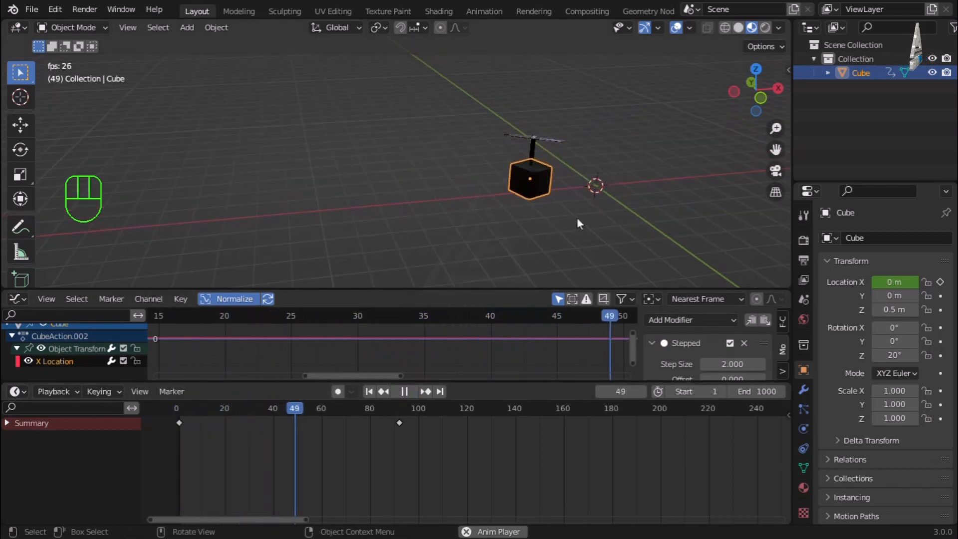
pyautogui.click(532, 220)
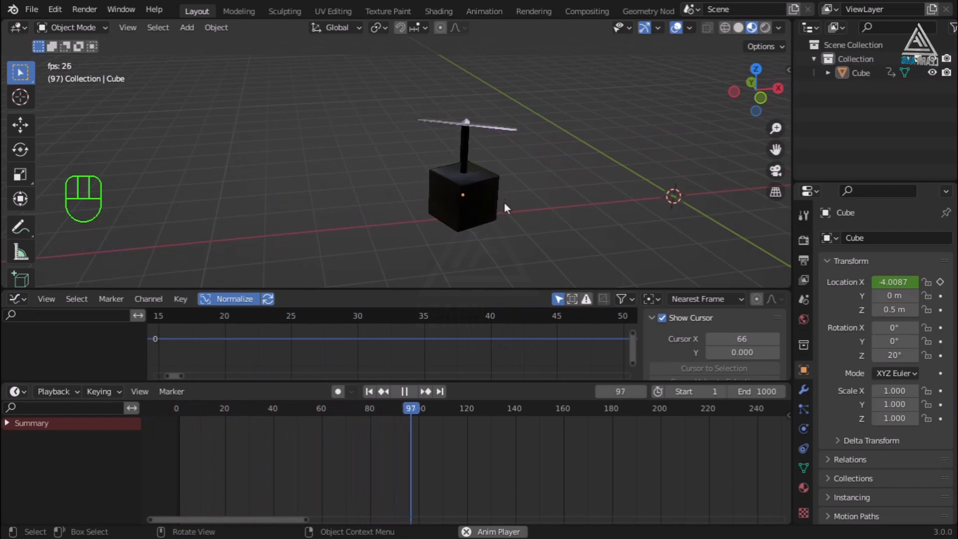
pyautogui.moveTo(496, 407); pyautogui.dragTo(169, 424)
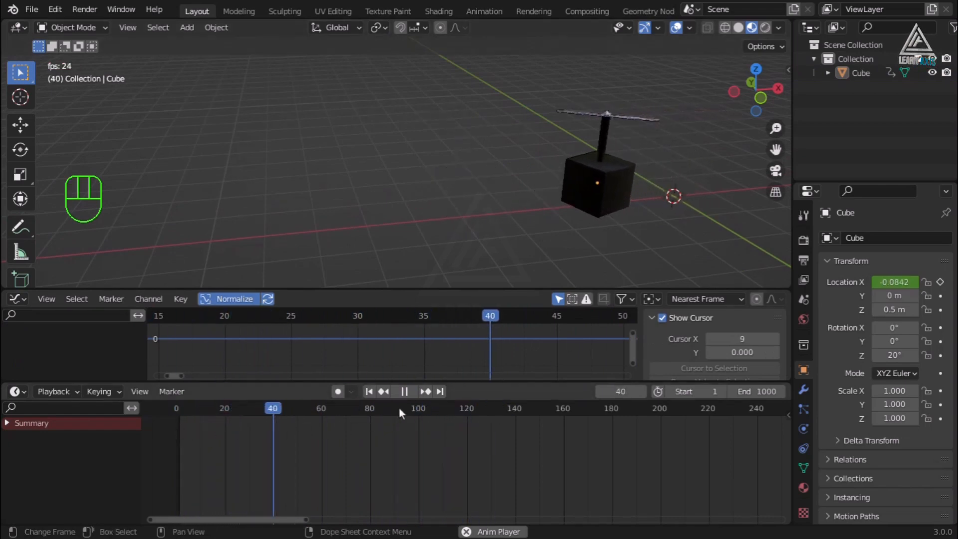
pyautogui.click(413, 391)
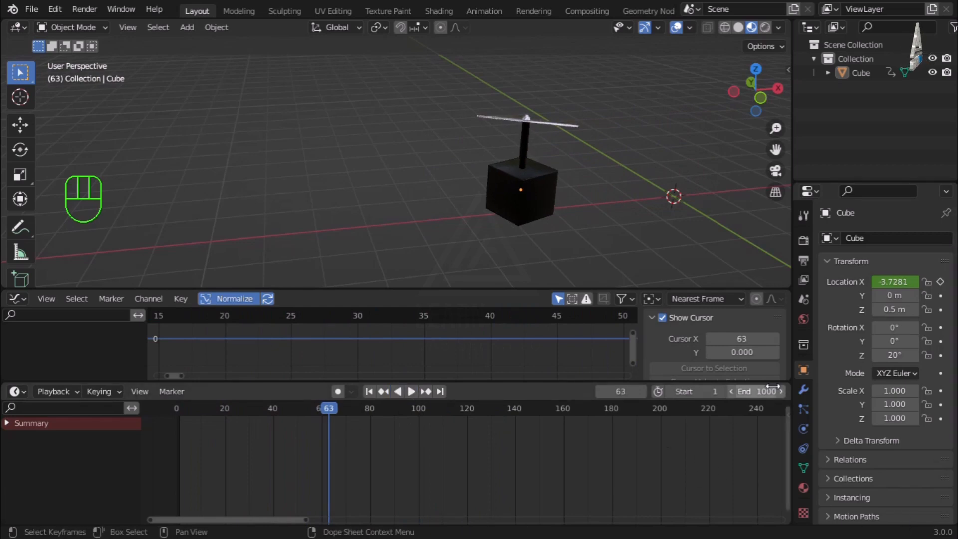
# Set the scene's end frame to 92 and start looped playback
pyautogui.write('9')
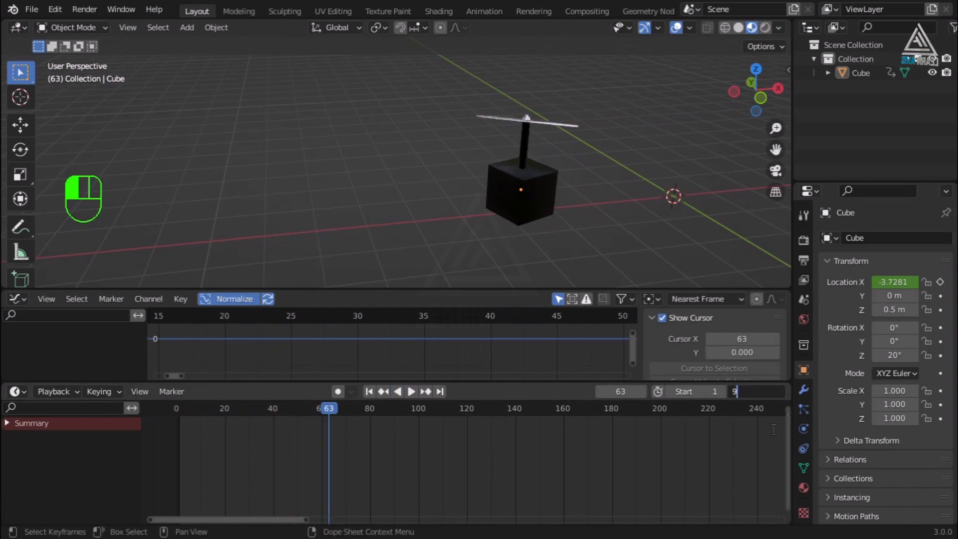
pyautogui.write('2')
pyautogui.press('Return')
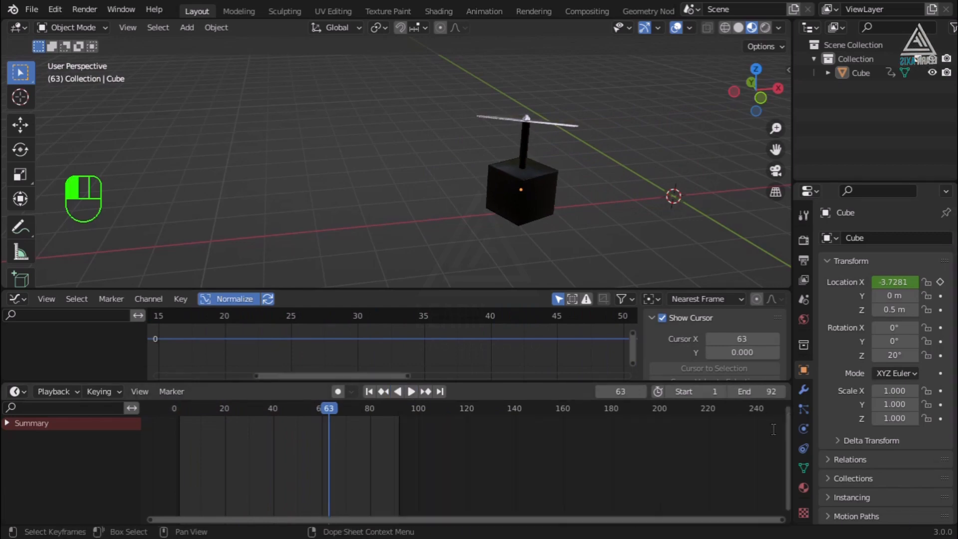
pyautogui.click(410, 393)
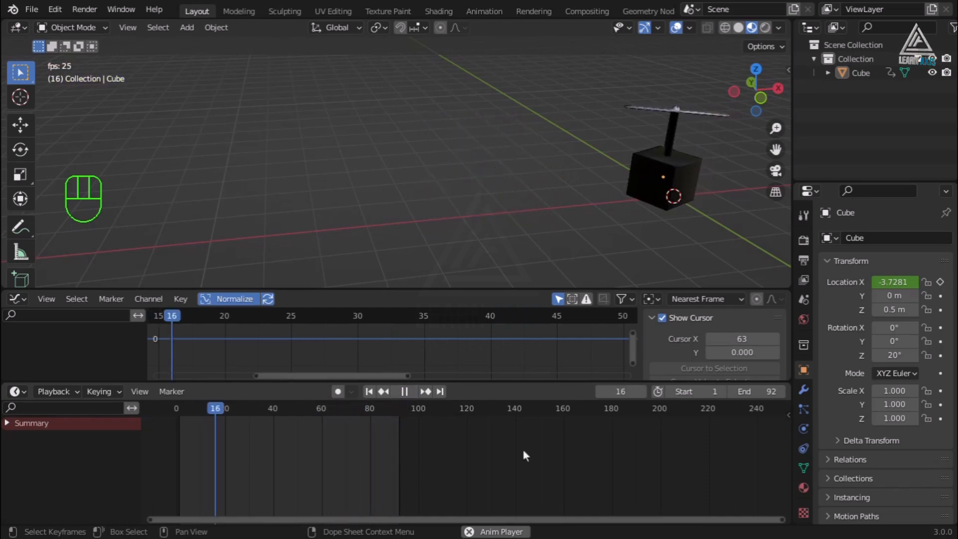
# Give the graph editor more height and lower the Step Size of the cube's X Location Stepped modifier to 1.6
pyautogui.moveTo(723, 288); pyautogui.dragTo(724, 235)
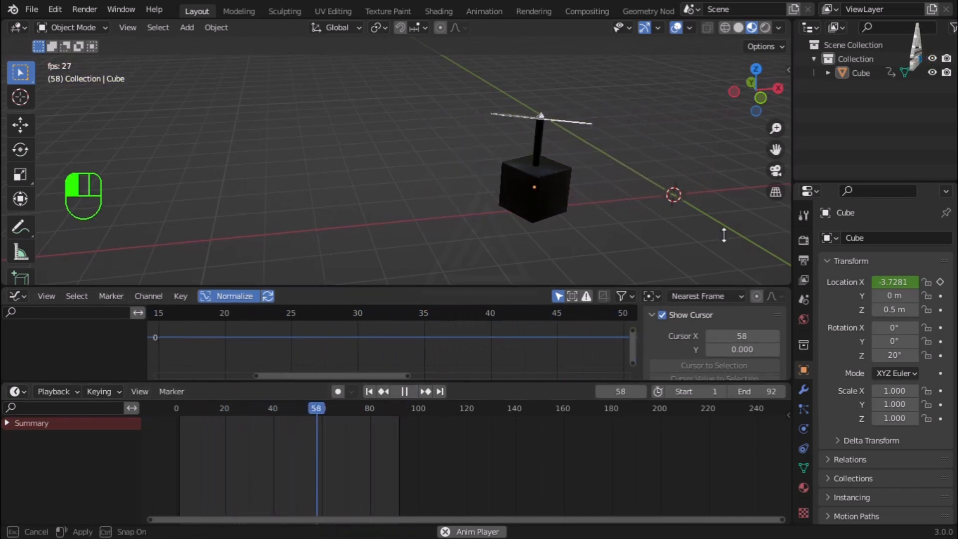
pyautogui.moveTo(659, 383); pyautogui.dragTo(656, 533)
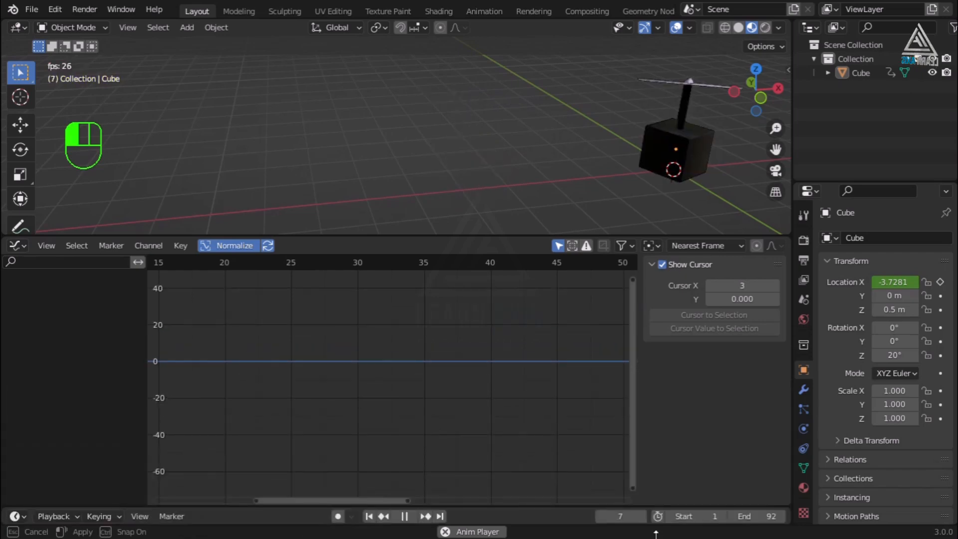
pyautogui.click(650, 164)
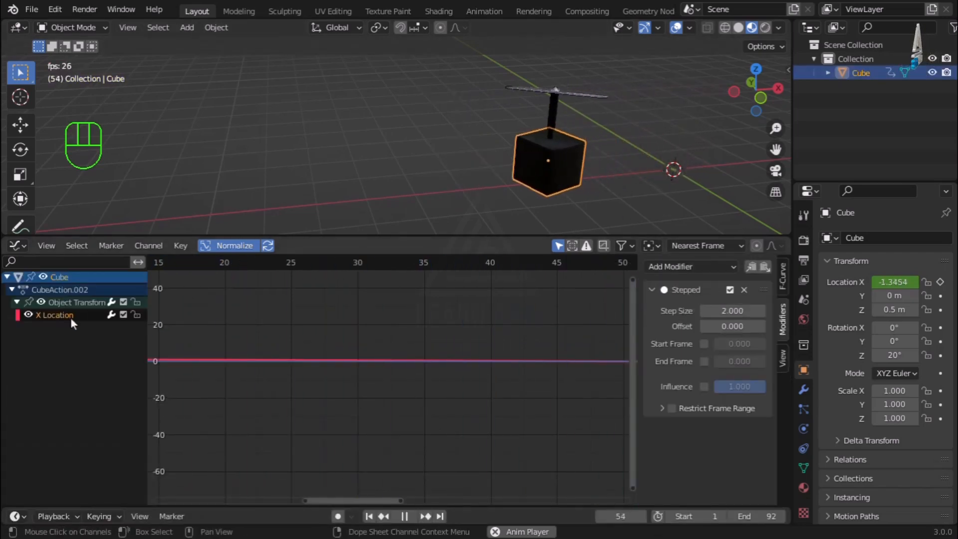
pyautogui.click(703, 311)
pyautogui.click(704, 311)
pyautogui.click(704, 311)
pyautogui.click(703, 310)
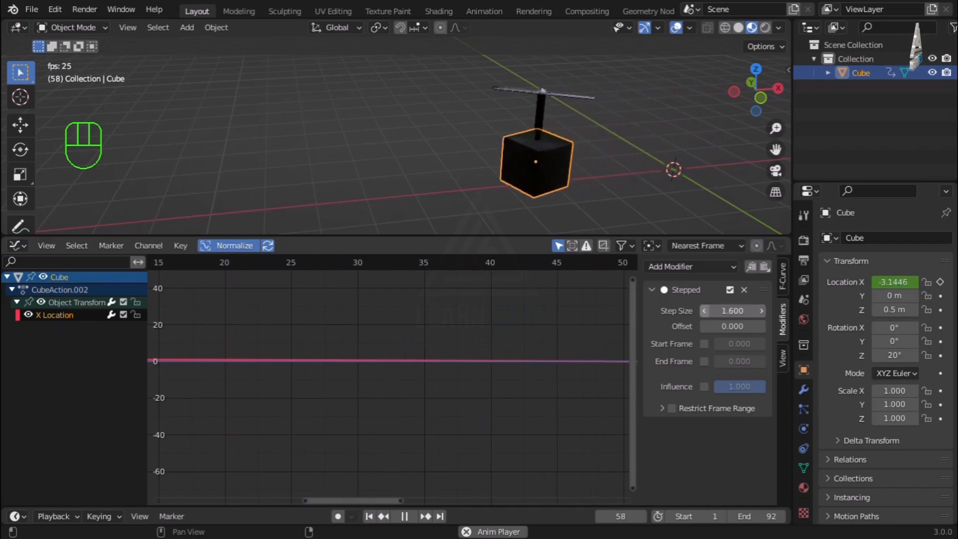
# Try Step Size values of 1.2, 2.2 and 2.8 for the Stepped modifier while the cube's animation plays
pyautogui.click(704, 311)
pyautogui.click(703, 311)
pyautogui.click(703, 311)
pyautogui.click(704, 311)
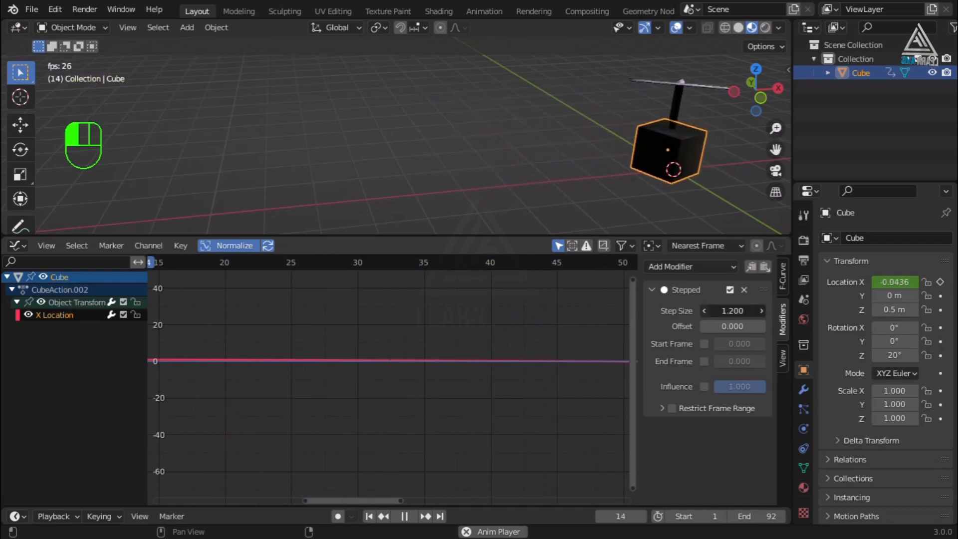
pyautogui.moveTo(732, 310); pyautogui.dragTo(766, 309)
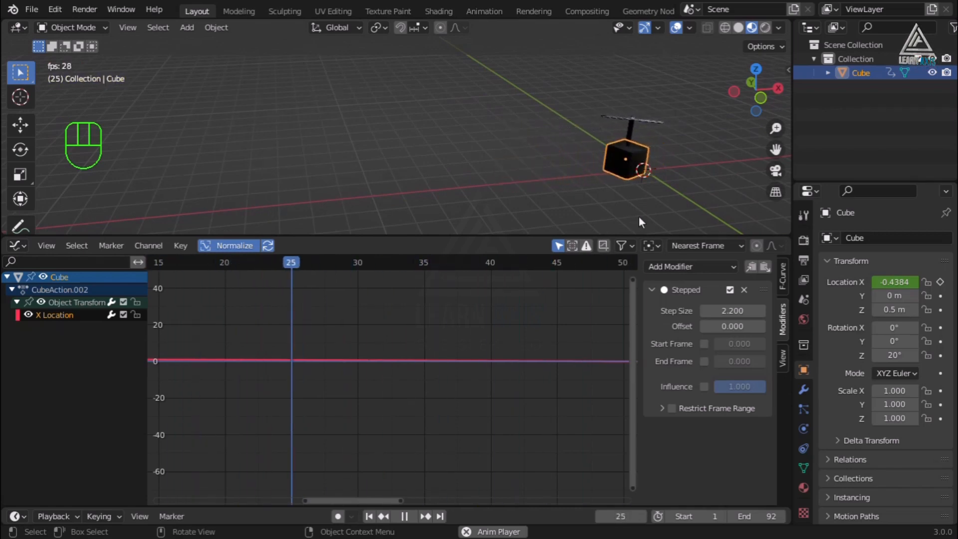
pyautogui.moveTo(721, 311); pyautogui.dragTo(741, 310)
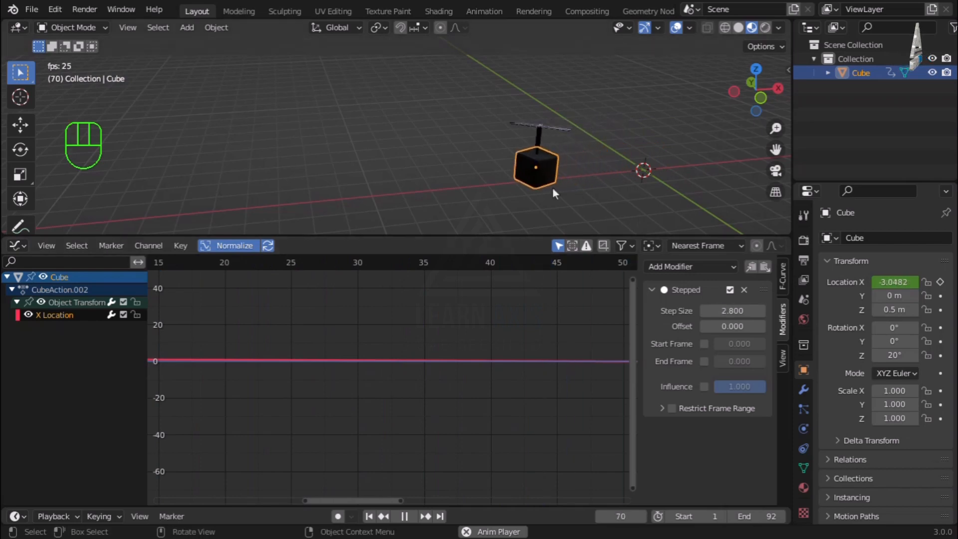
pyautogui.scroll(3, 540, 171)
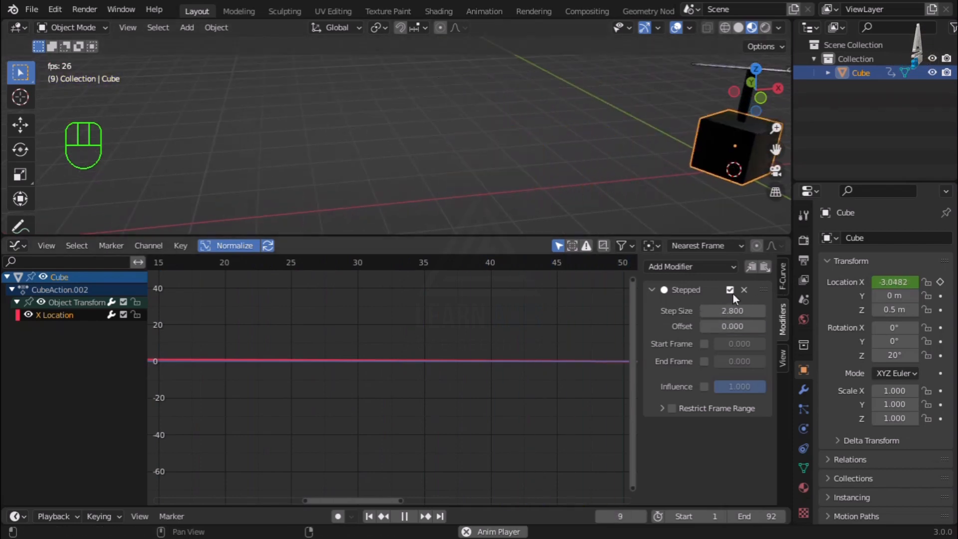
# Enable Restrict Frame Range on the Stepped modifier and view its start, end and blend settings
pyautogui.click(670, 407)
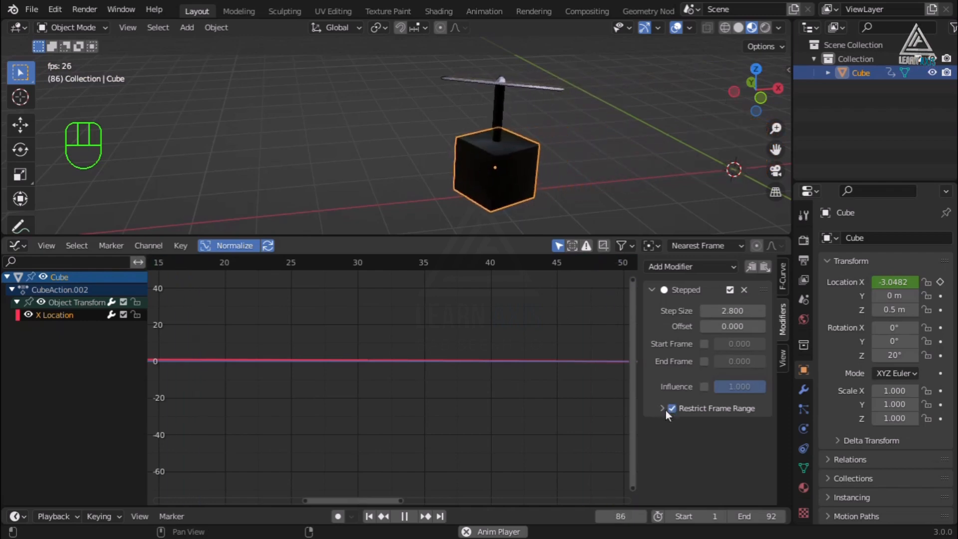
pyautogui.click(663, 408)
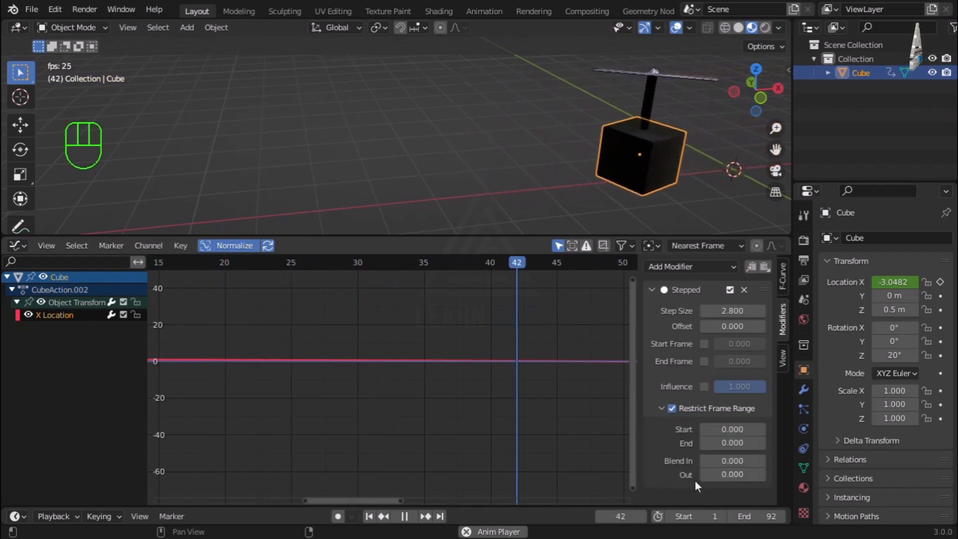
pyautogui.click(657, 408)
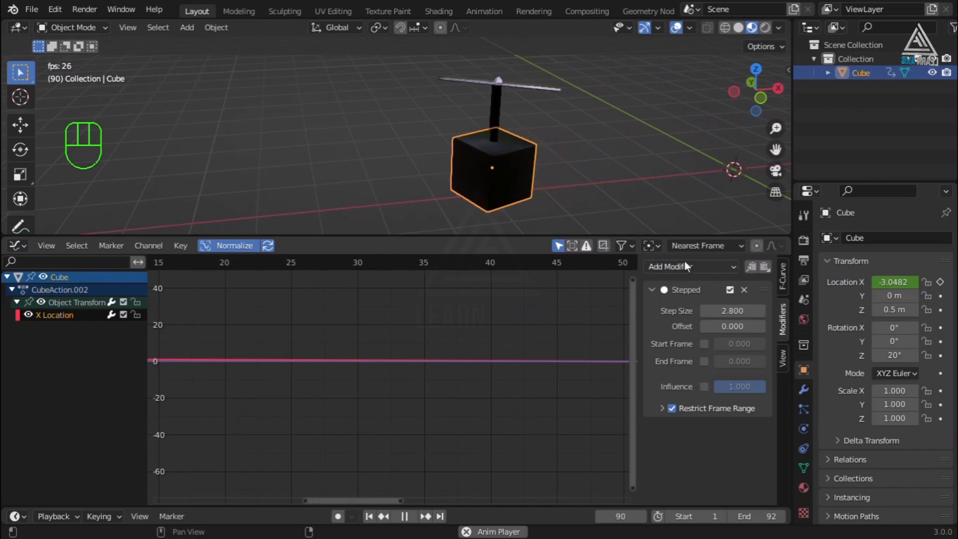
pyautogui.click(685, 265)
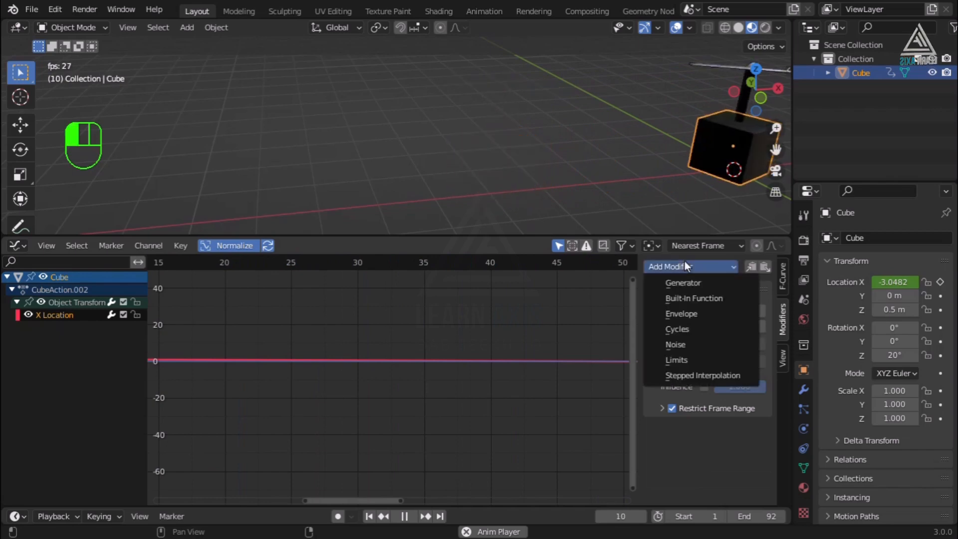
pyautogui.click(709, 352)
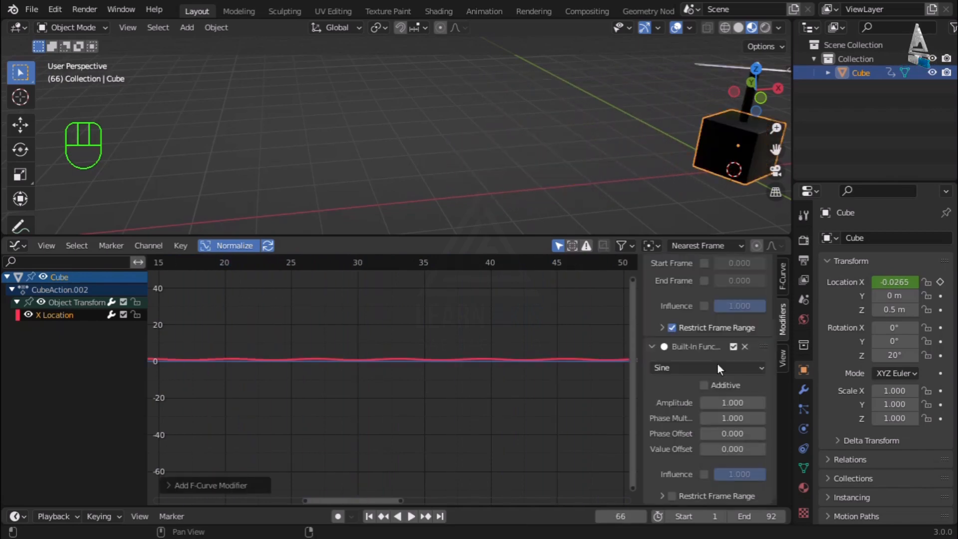
pyautogui.click(743, 346)
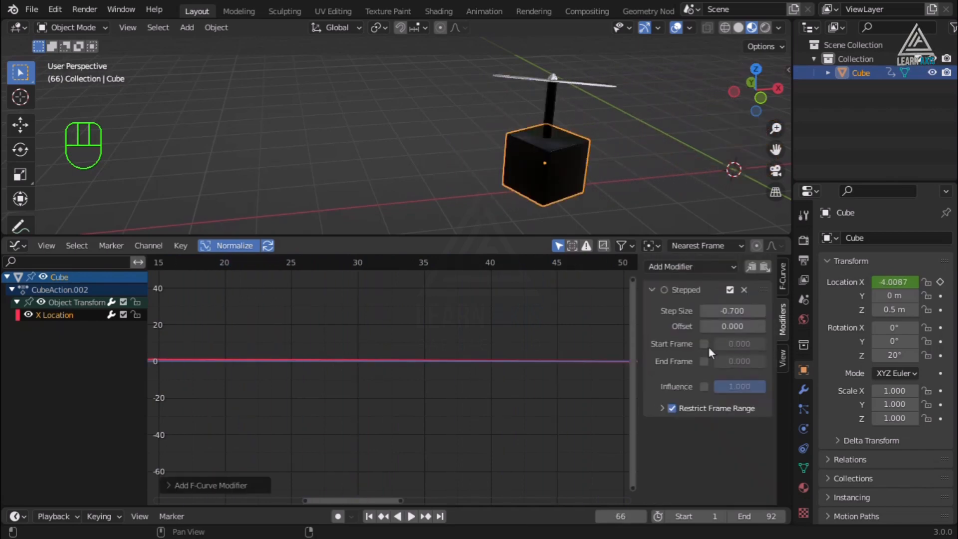
# Replace the Stepped modifier on the cube's X Location with a Built-In Function modifier and play the animation briefly
pyautogui.click(745, 292)
pyautogui.click(716, 266)
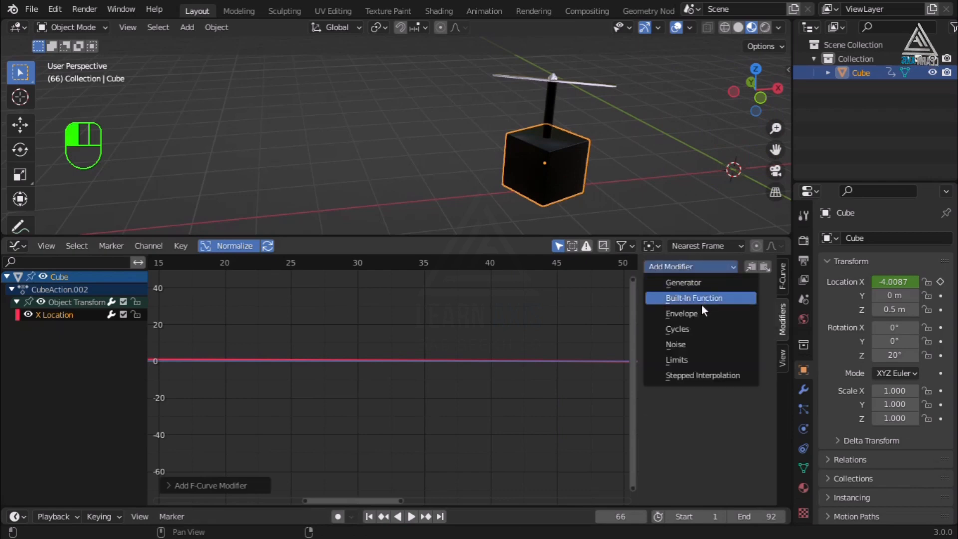
pyautogui.click(701, 300)
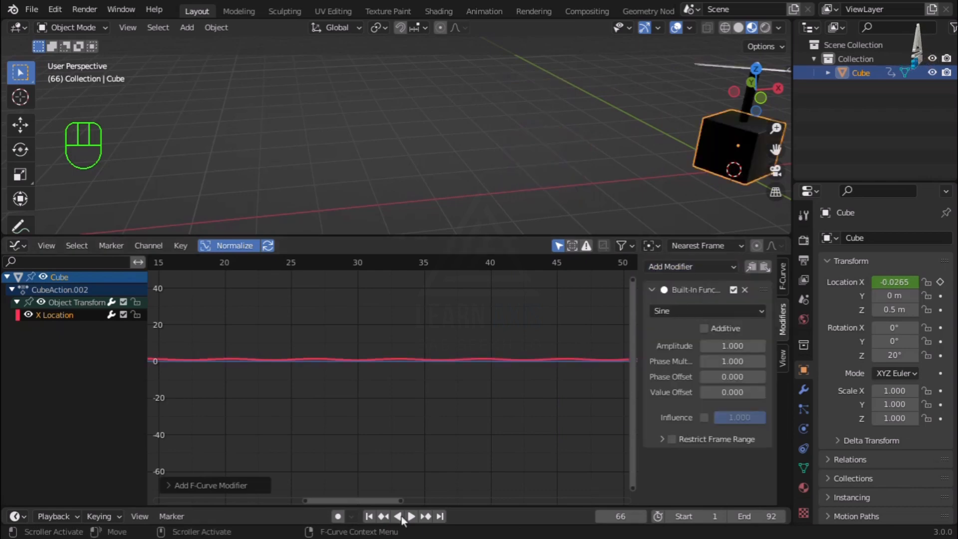
pyautogui.press('space')
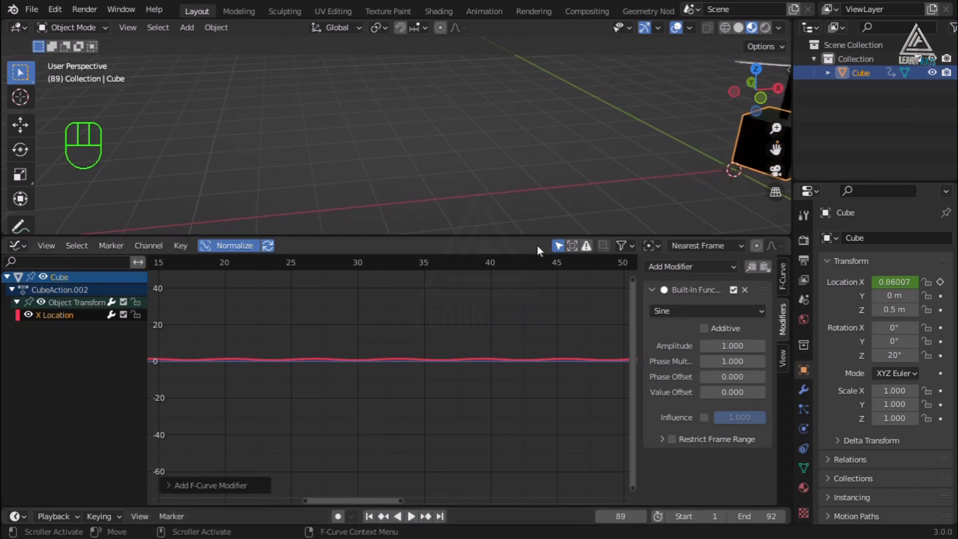
pyautogui.scroll(1, 607, 208)
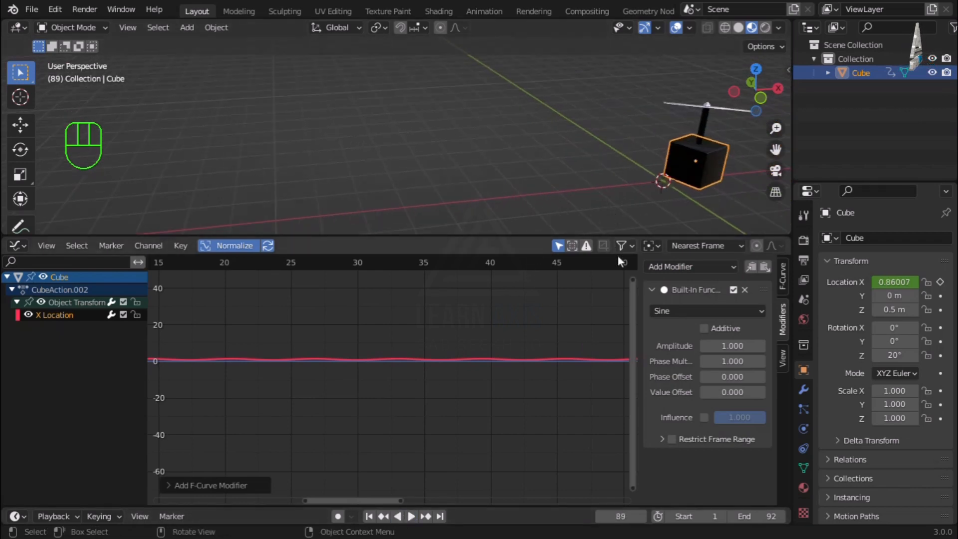
# Try an Amplitude of 25.3 for the Sine function, and set its Phase Multiplier to 6.4 and Amplitude to 6.7
pyautogui.moveTo(742, 348); pyautogui.dragTo(546, 292)
pyautogui.scroll(-10, 394, 190)
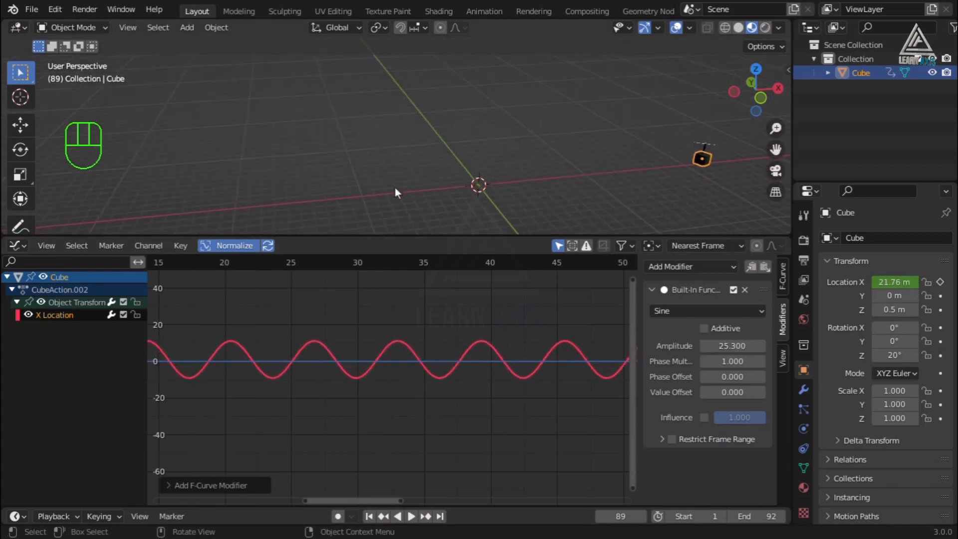
pyautogui.scroll(4, 395, 191)
pyautogui.moveTo(723, 363); pyautogui.dragTo(803, 363)
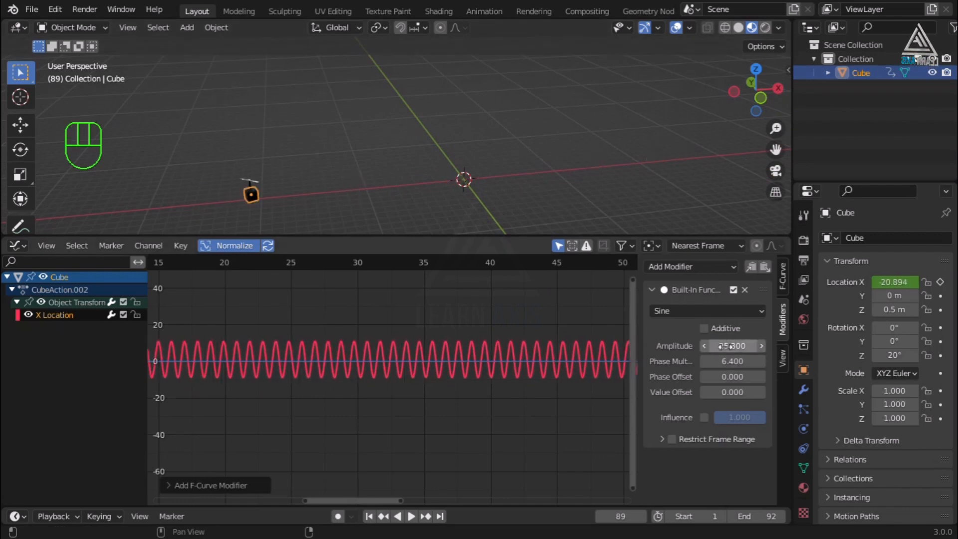
pyautogui.moveTo(732, 346); pyautogui.dragTo(668, 345)
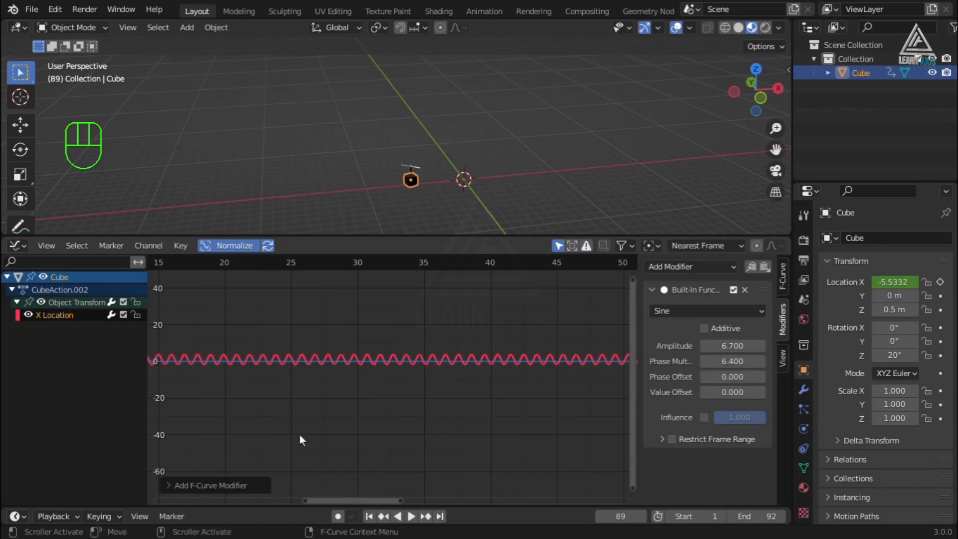
# Set the scene's end frame to 50
pyautogui.scroll(-5, 299, 434)
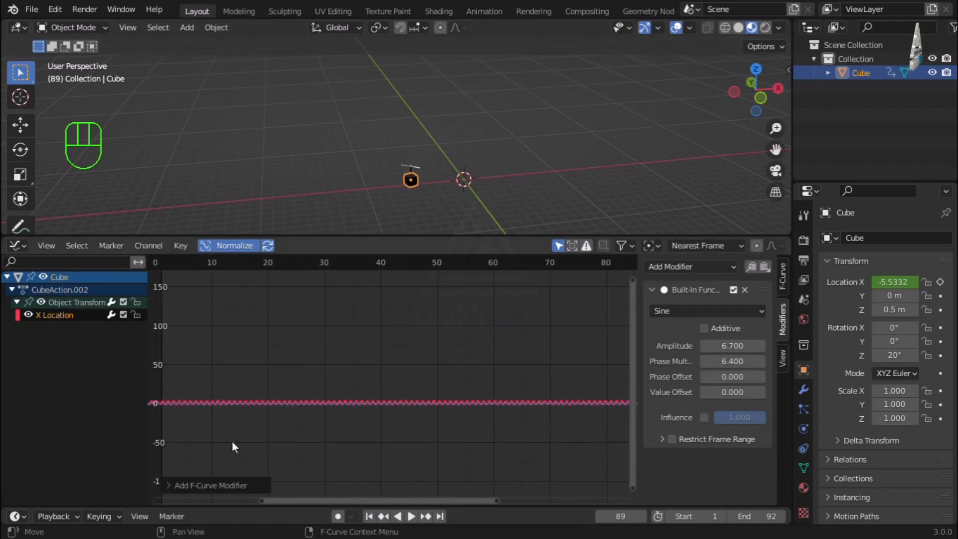
pyautogui.scroll(3, 232, 442)
pyautogui.moveTo(311, 422); pyautogui.dragTo(388, 378, button='middle')
pyautogui.scroll(-8, 388, 378)
pyautogui.scroll(-12, 389, 380)
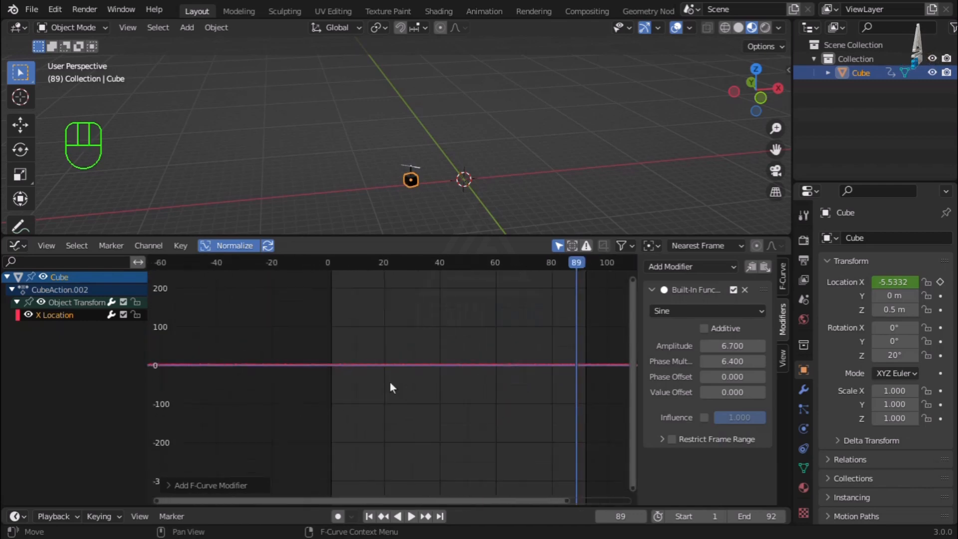
pyautogui.scroll(4, 507, 396)
pyautogui.scroll(3, 441, 385)
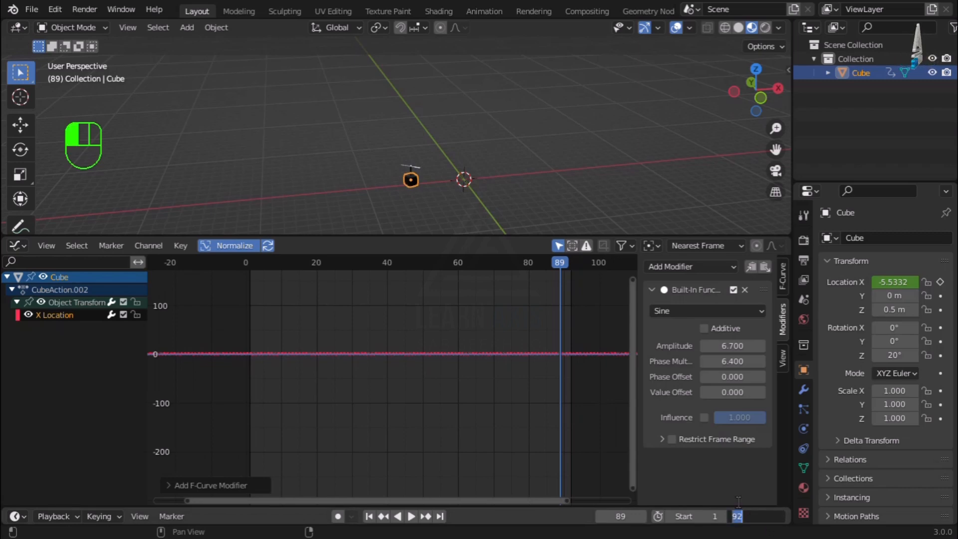
pyautogui.press('Return')
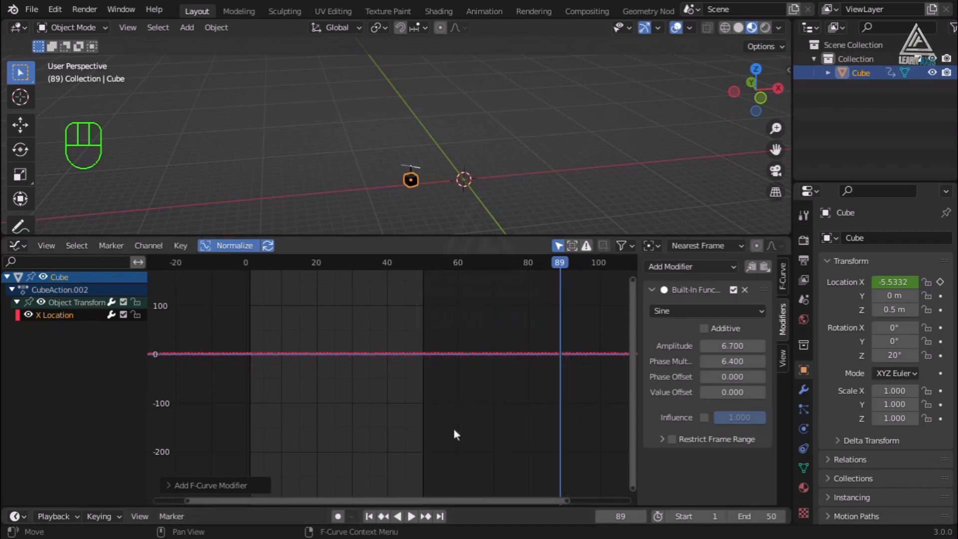
# Examine the X Location sine wave around the first frames and start looped playback
pyautogui.scroll(10, 268, 347)
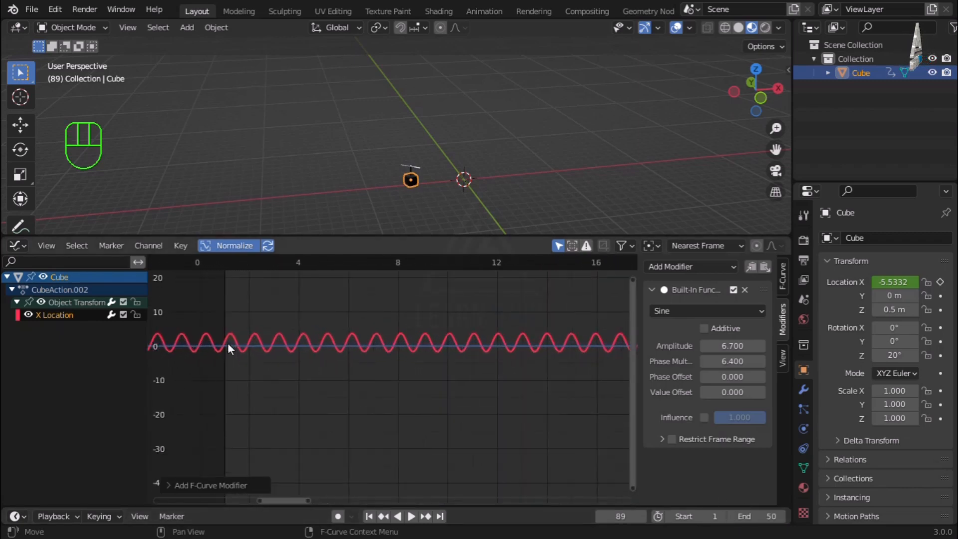
pyautogui.scroll(3, 227, 342)
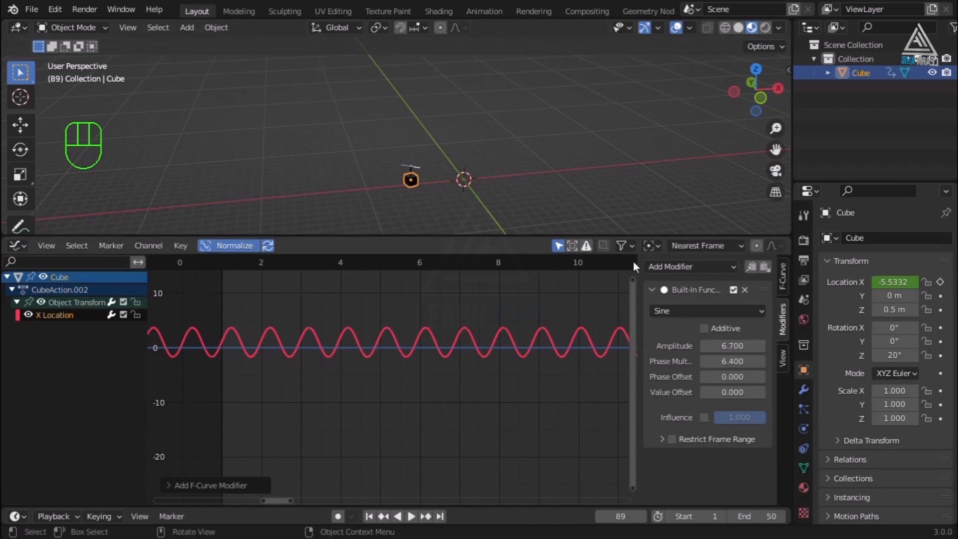
pyautogui.press('space')
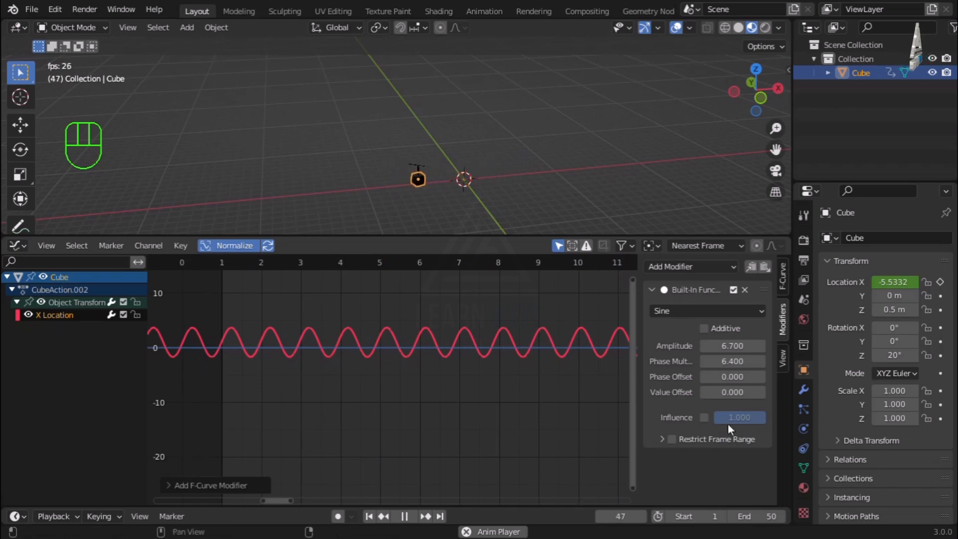
# Restrict the Built-In Function modifier's frame range to start at 1 and end at 50
pyautogui.click(672, 439)
pyautogui.click(662, 439)
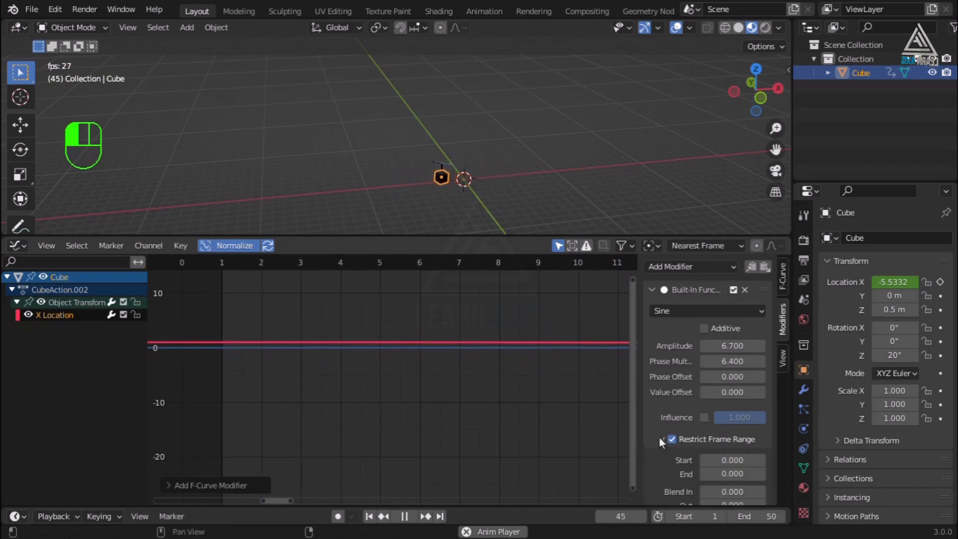
pyautogui.scroll(-1, 690, 423)
pyautogui.doubleClick(731, 445)
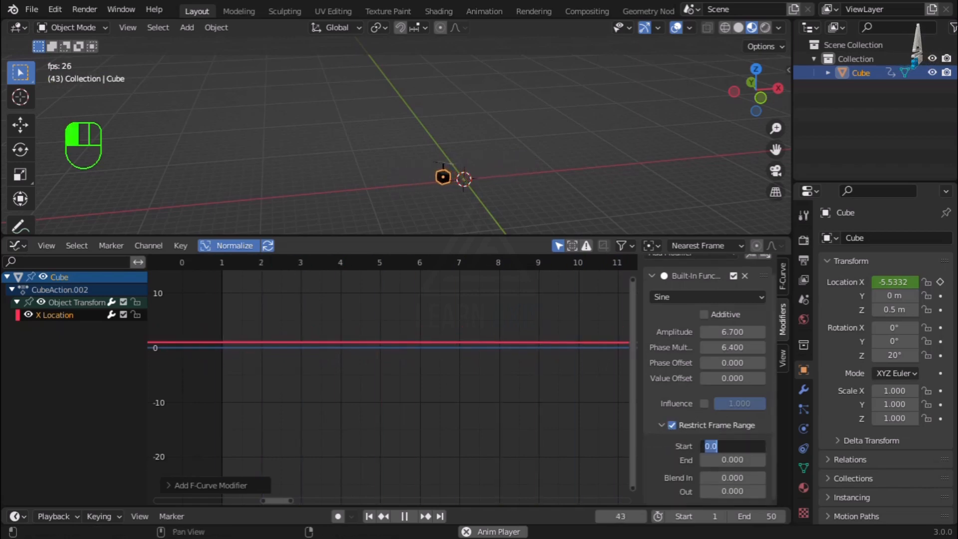
pyautogui.write('1')
pyautogui.press('Return')
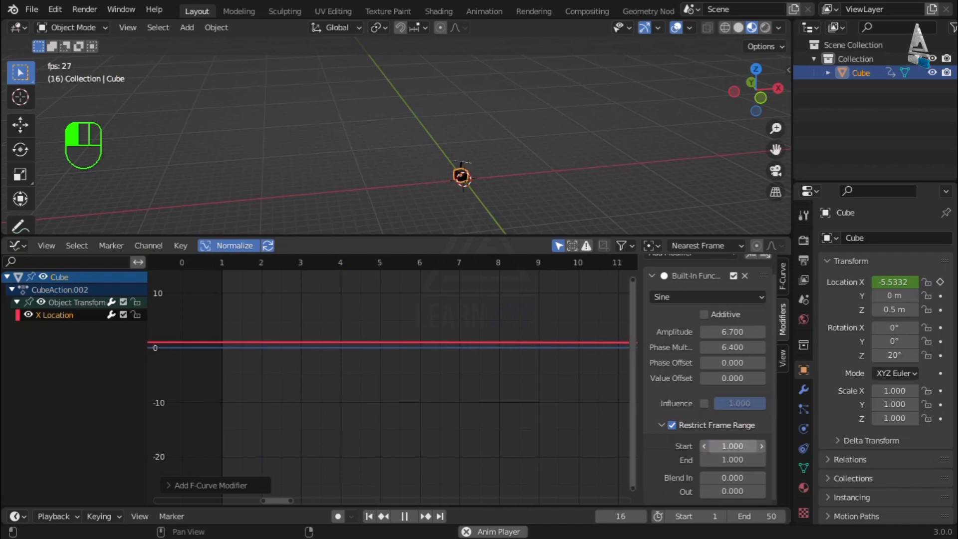
pyautogui.doubleClick(731, 459)
pyautogui.write('50')
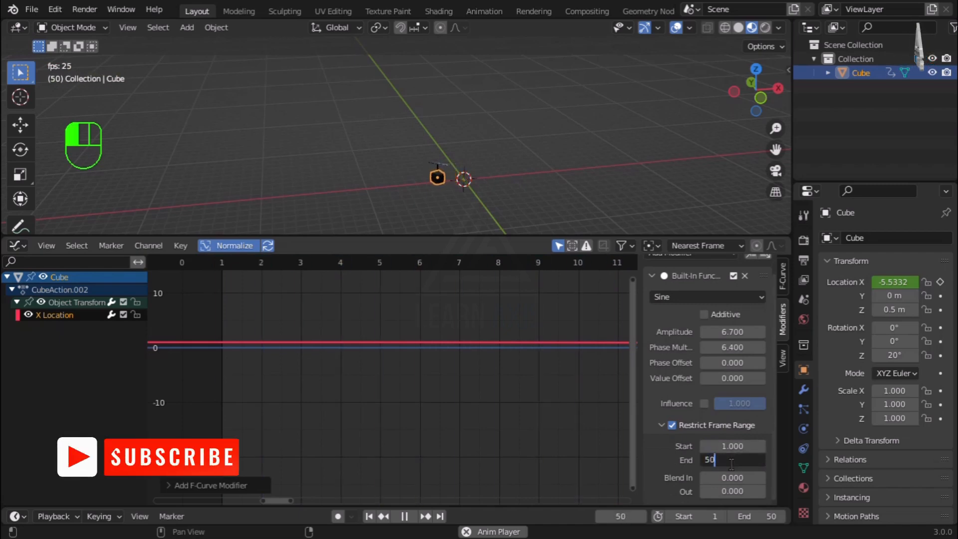
pyautogui.press('Return')
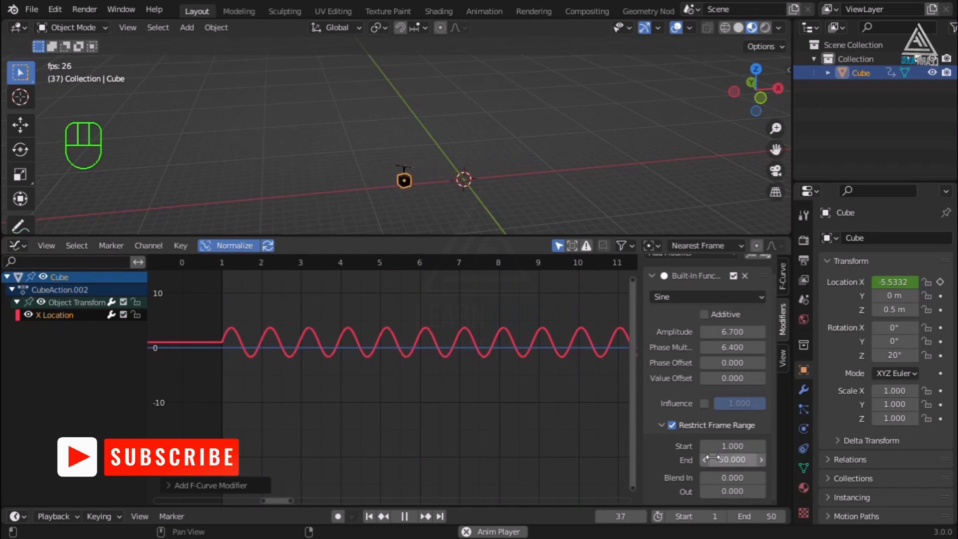
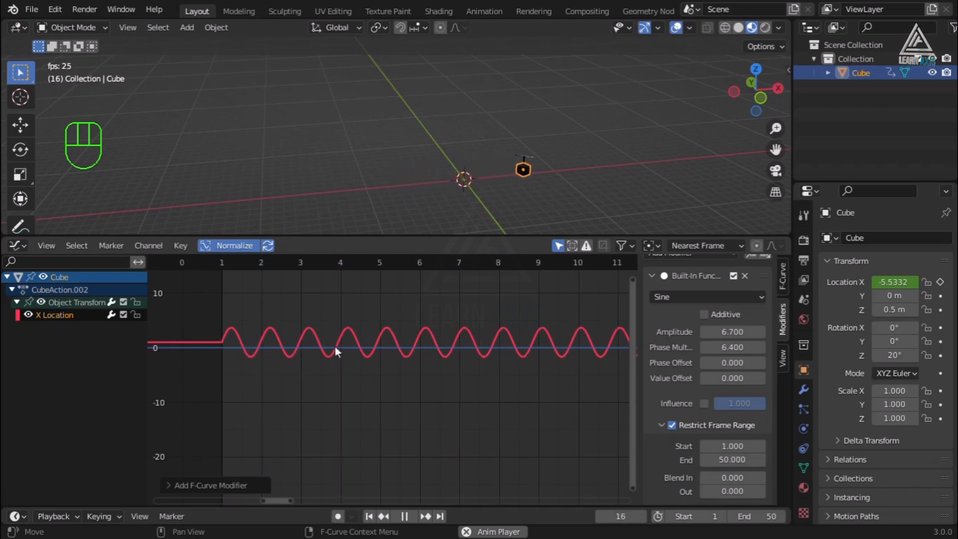
# Set the restricted range's Blend In to 4.5 and Blend Out to 6.3, and review the curve across the full range
pyautogui.click(725, 478)
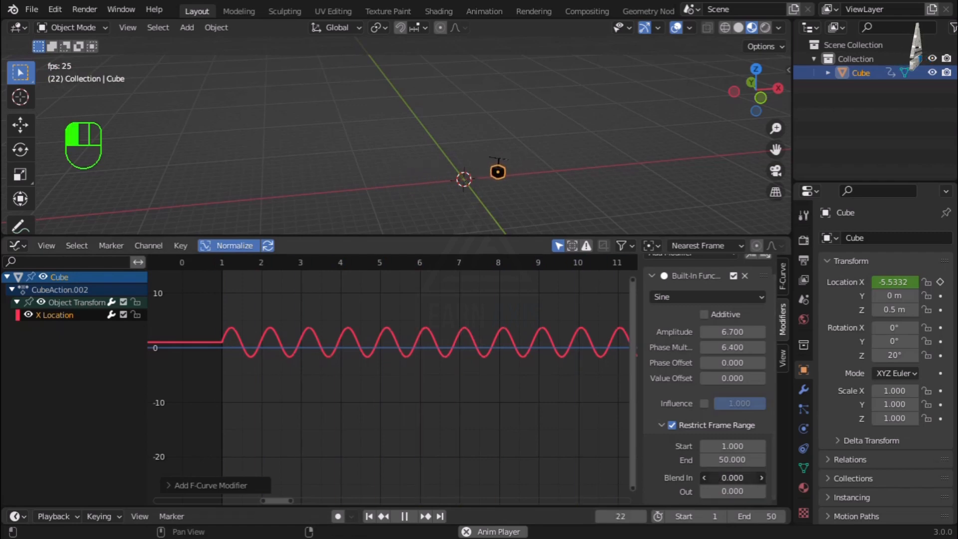
pyautogui.moveTo(730, 479)
pyautogui.mouseDown()
pyautogui.moveTo(769, 479)
pyautogui.moveTo(730, 477)
pyautogui.mouseUp()
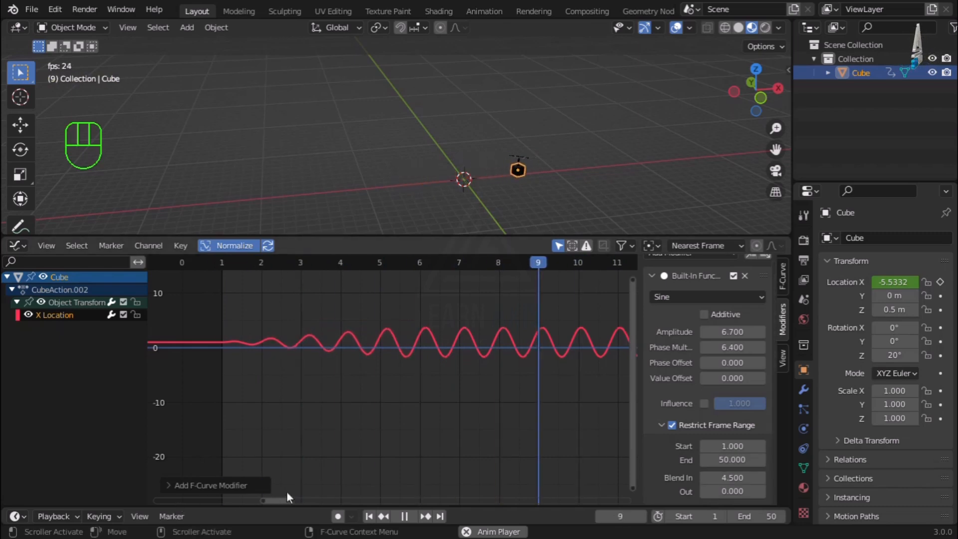
pyautogui.moveTo(285, 499); pyautogui.dragTo(404, 519)
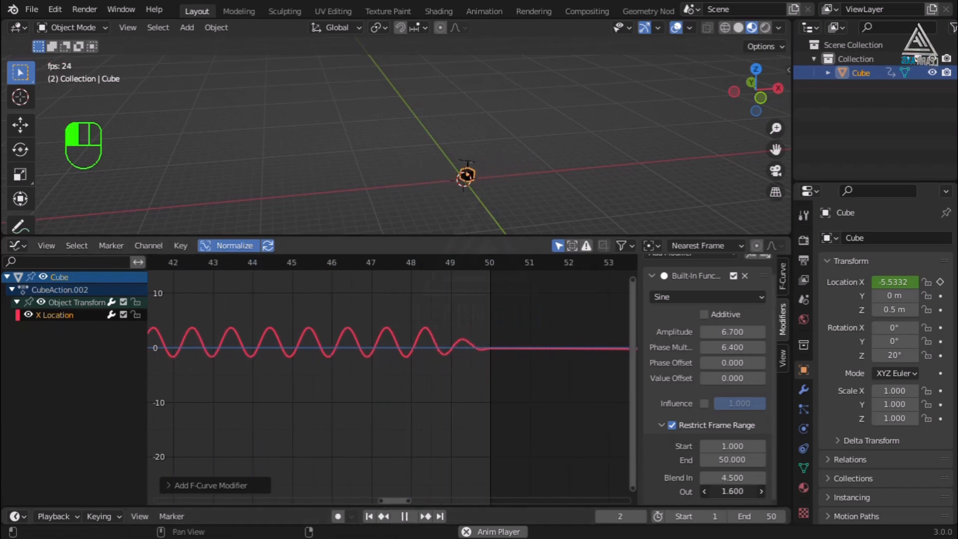
pyautogui.moveTo(732, 491); pyautogui.dragTo(743, 492)
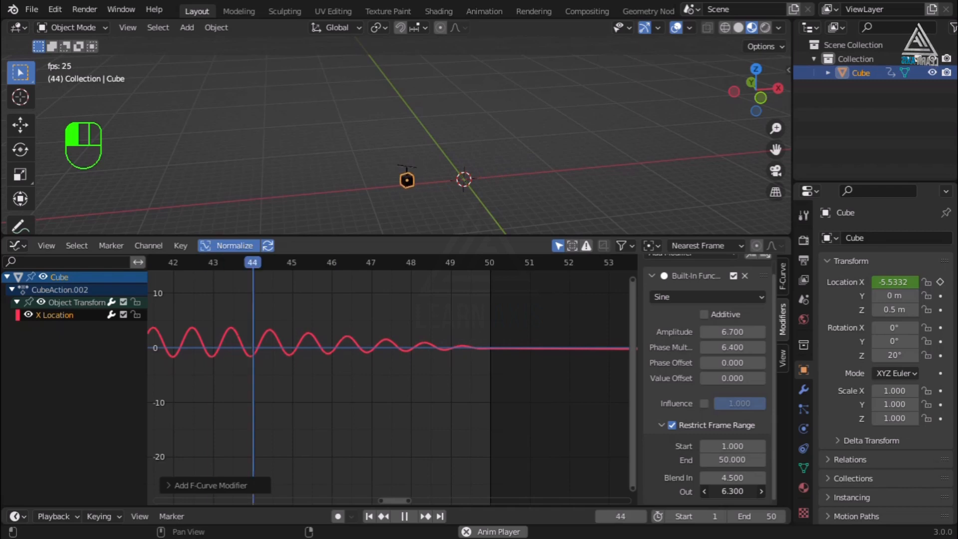
pyautogui.scroll(-4, 328, 398)
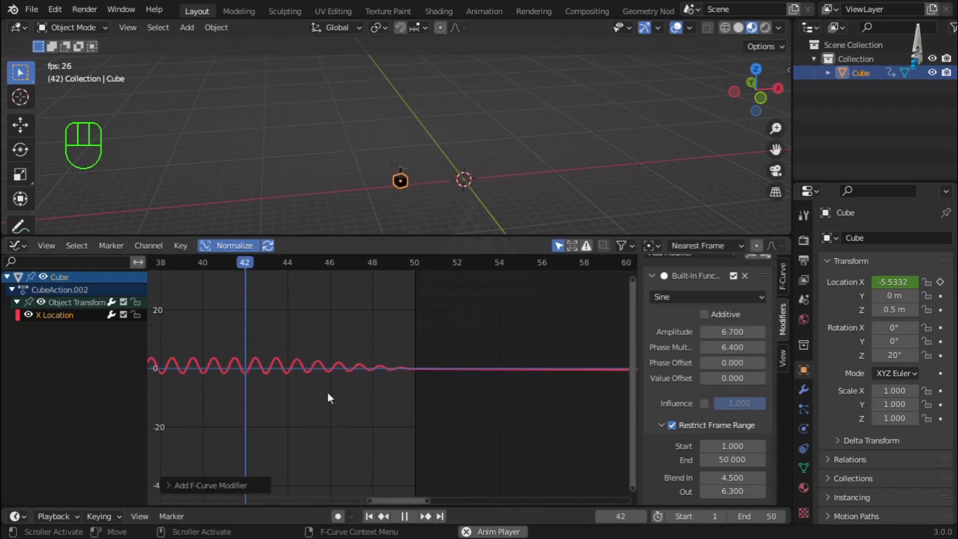
pyautogui.scroll(-3, 328, 391)
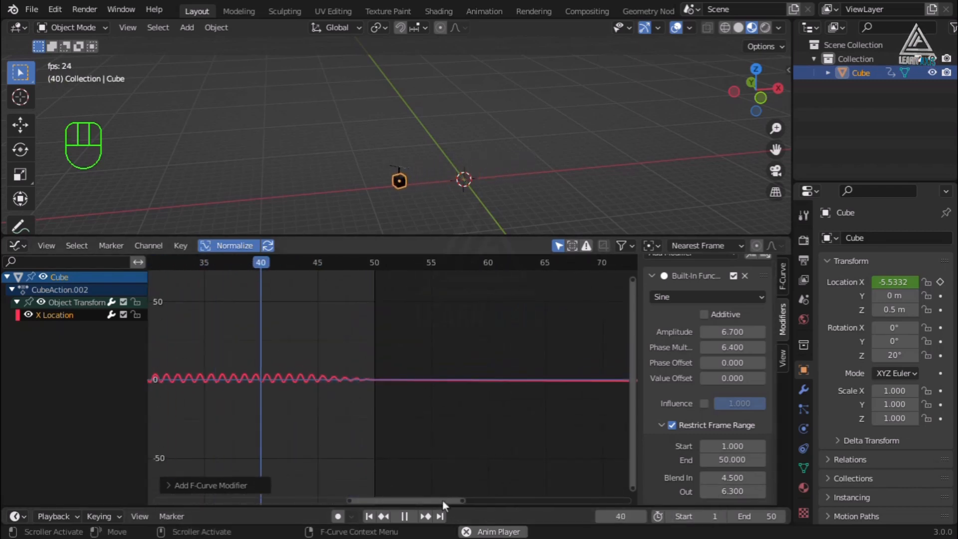
pyautogui.moveTo(442, 501); pyautogui.dragTo(356, 500)
pyautogui.scroll(-2, 266, 427)
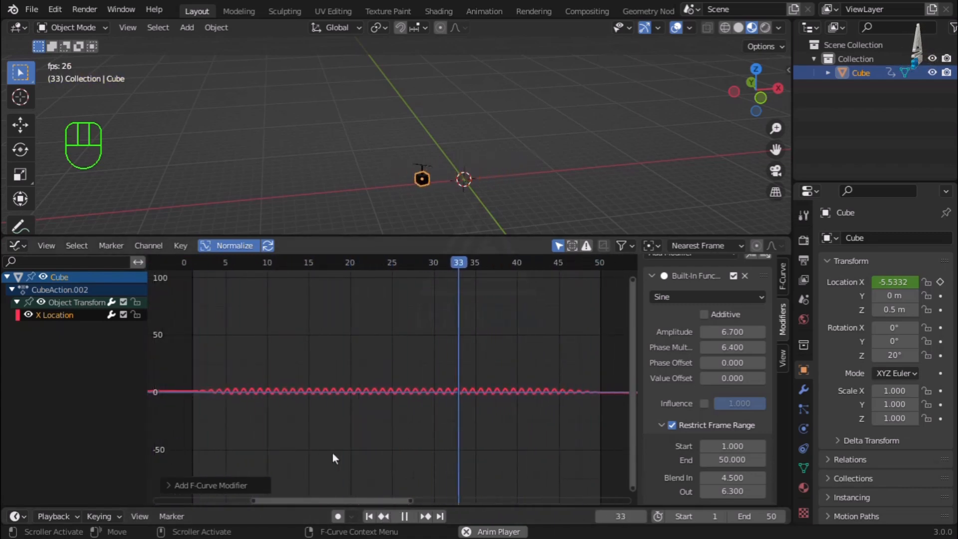